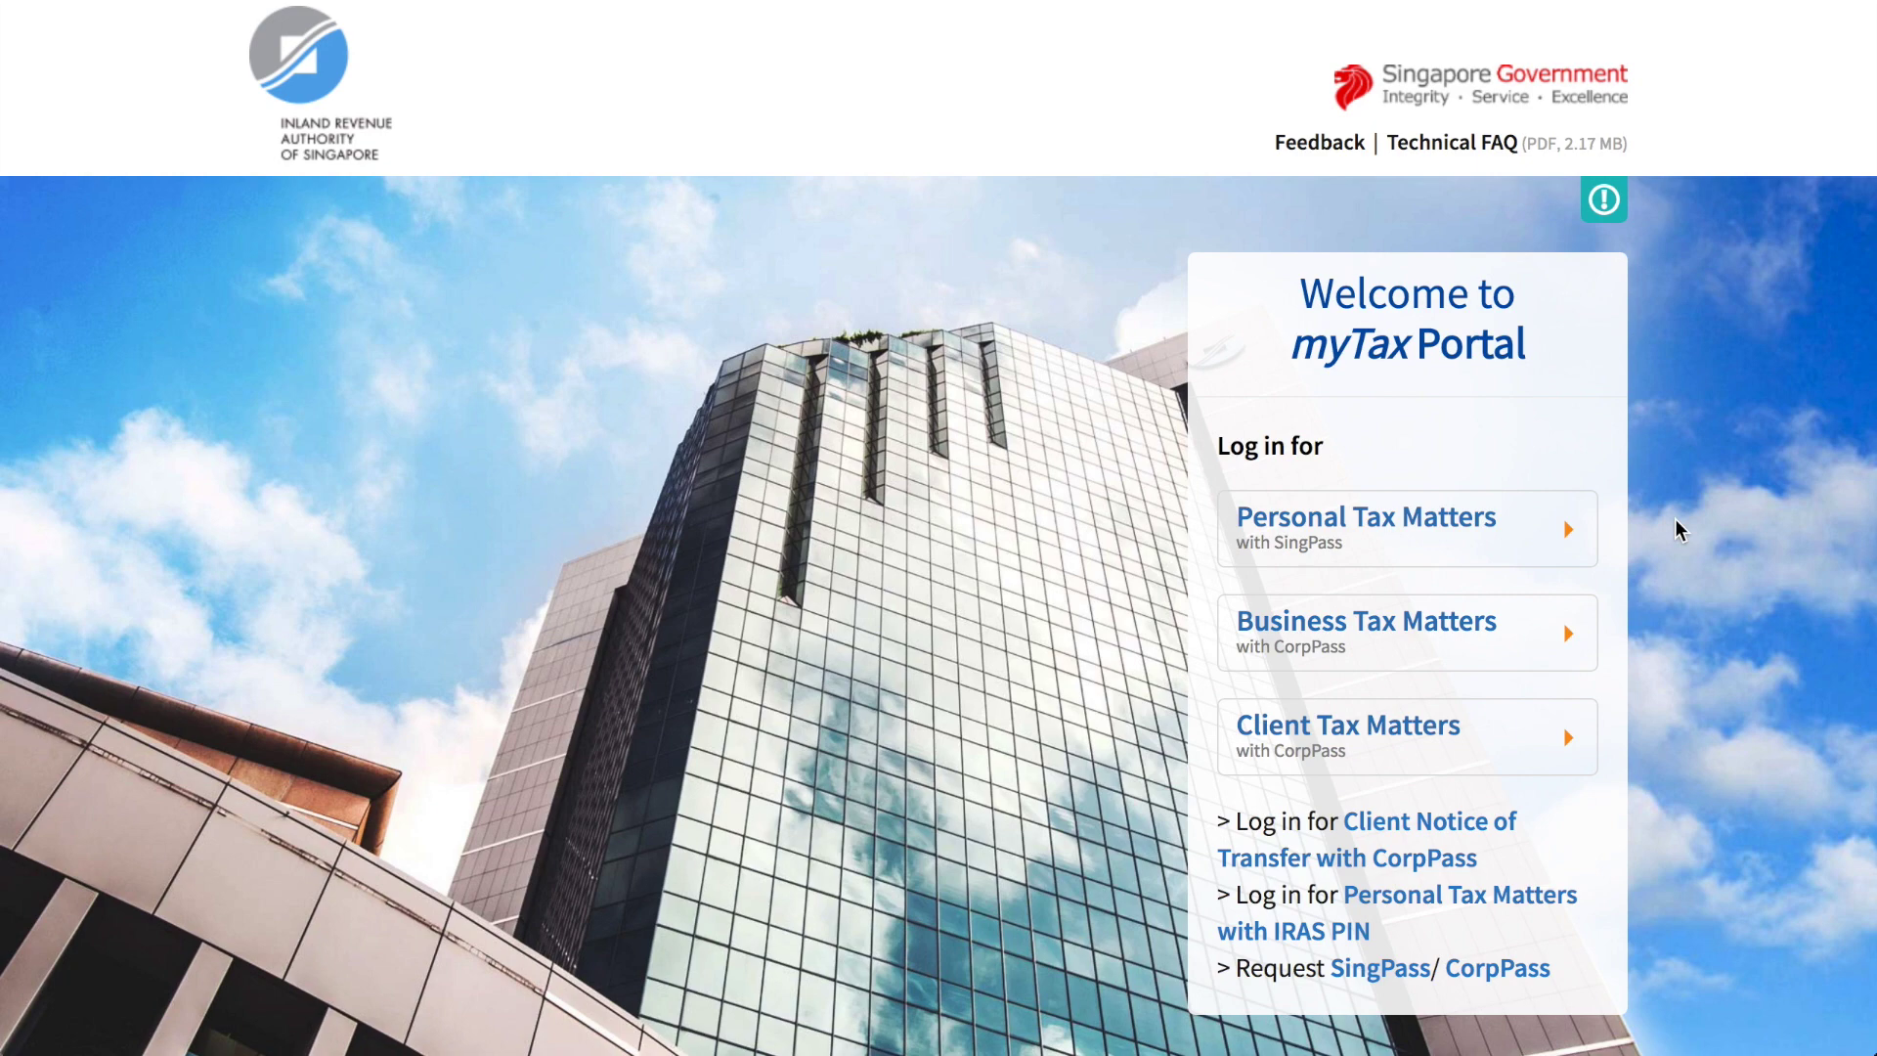
Step: Log in to Business Tax Matters with CorpPass and bring up the GST menu's Register for GST option
{"action": "left_click", "coordinate": [1550, 545]}
{"action": "left_click", "coordinate": [1521, 631]}
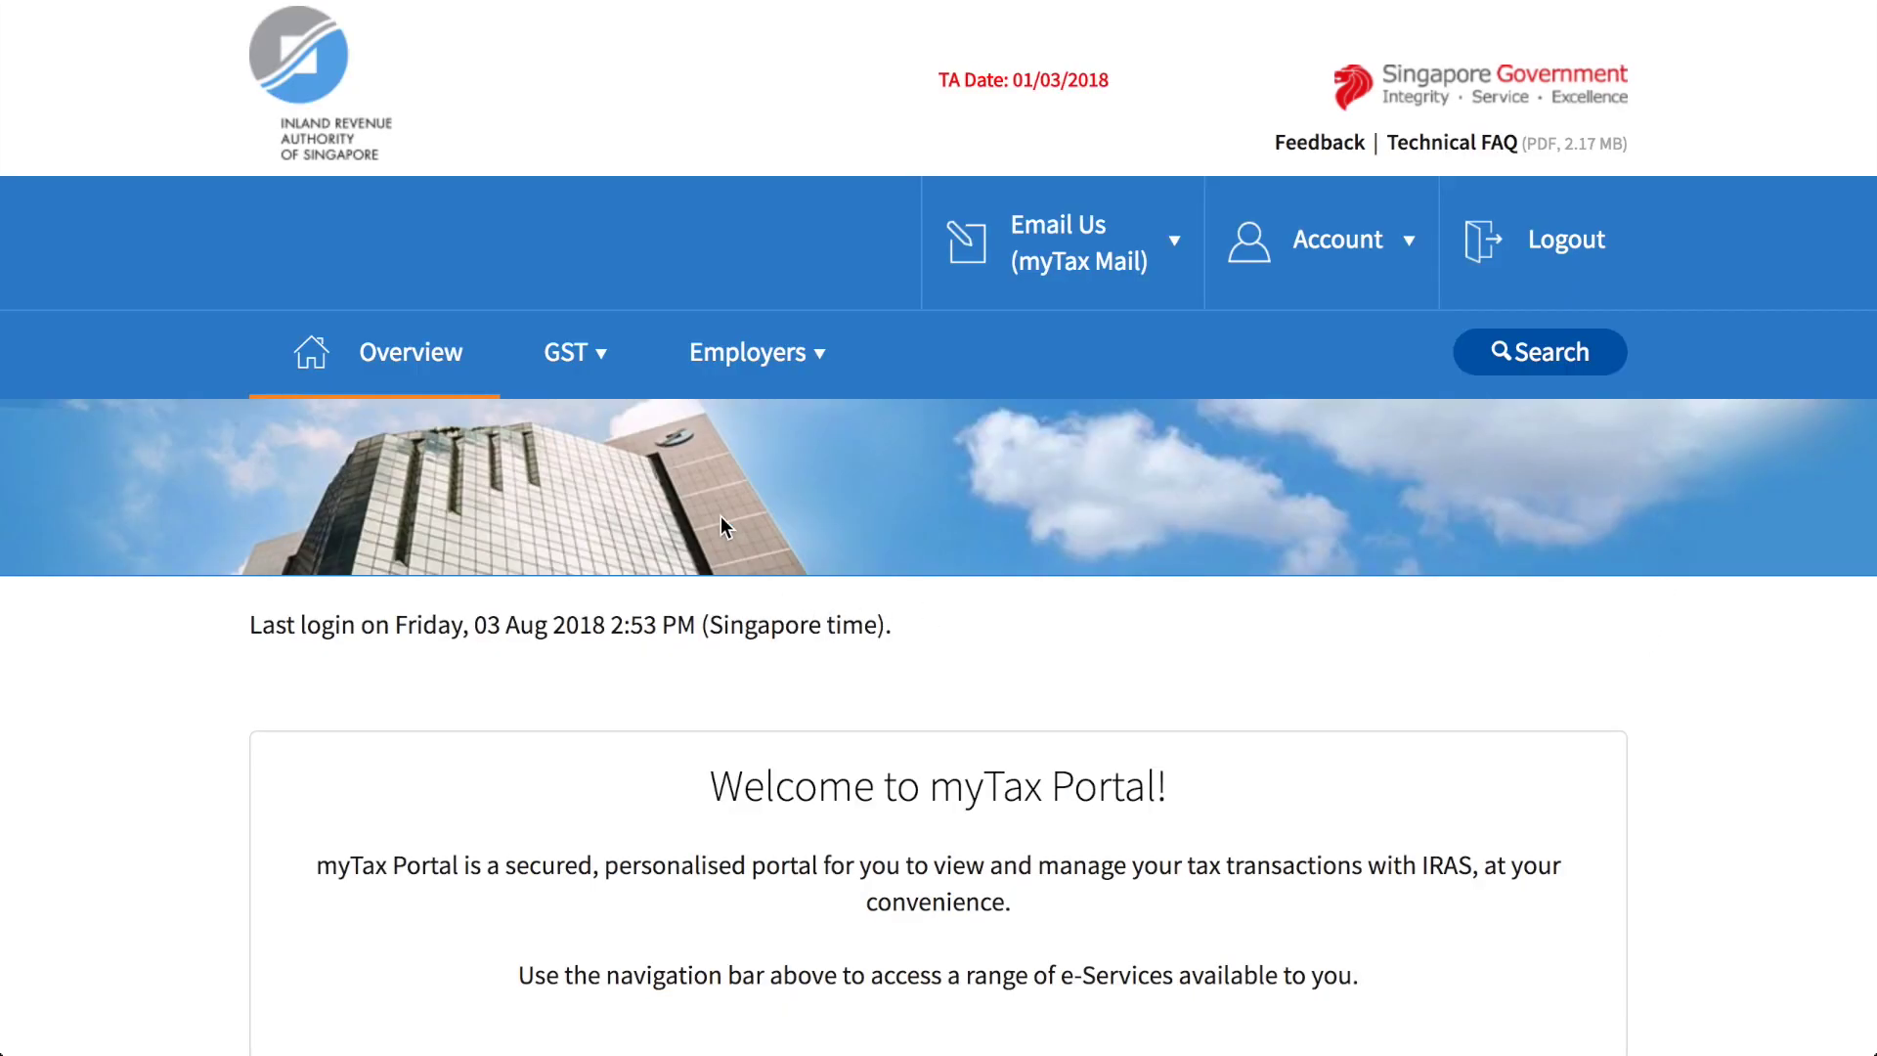
{"action": "mouse_move", "coordinate": [602, 389]}
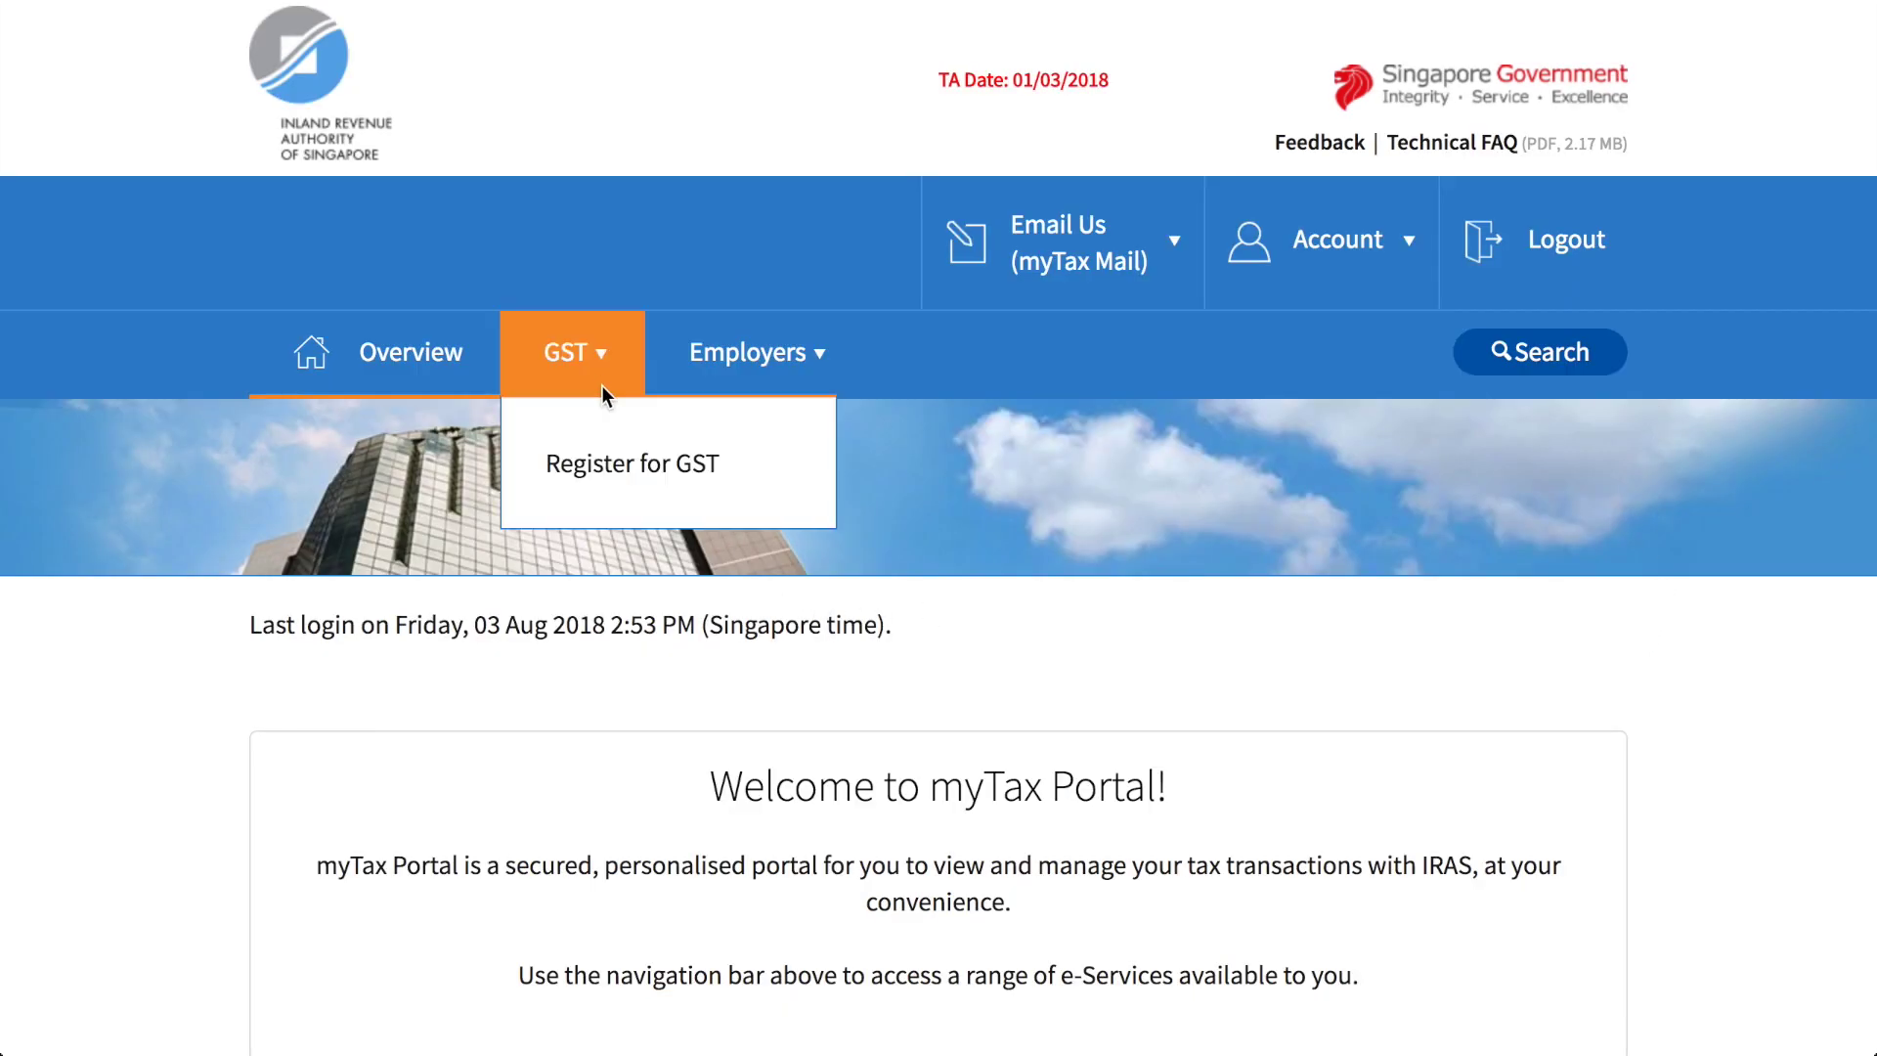
Step: Open Register for GST, tick the self-assessment and true-and-complete declarations, and start a new application
{"action": "left_click", "coordinate": [608, 467]}
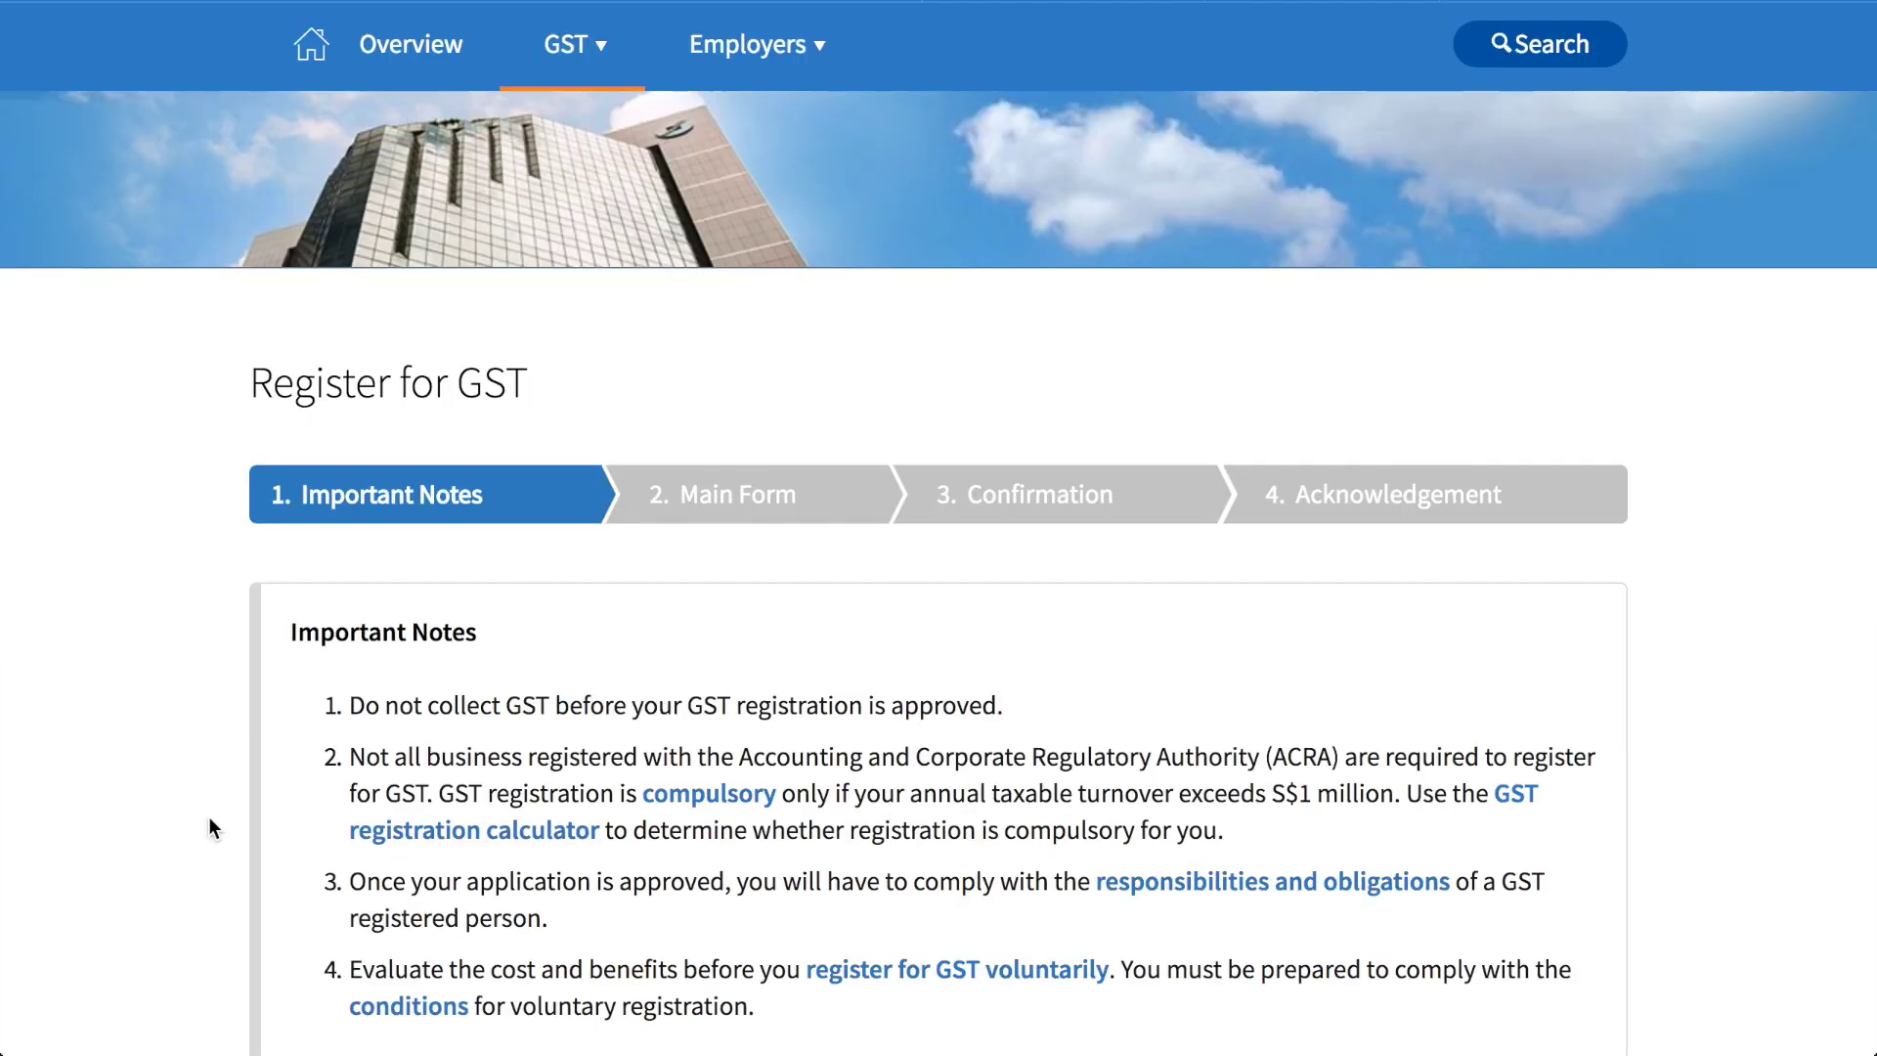
{"action": "scroll", "coordinate": [209, 820], "scroll_direction": "down", "scroll_amount": 3}
{"action": "scroll", "coordinate": [209, 820], "scroll_direction": "down", "scroll_amount": 3}
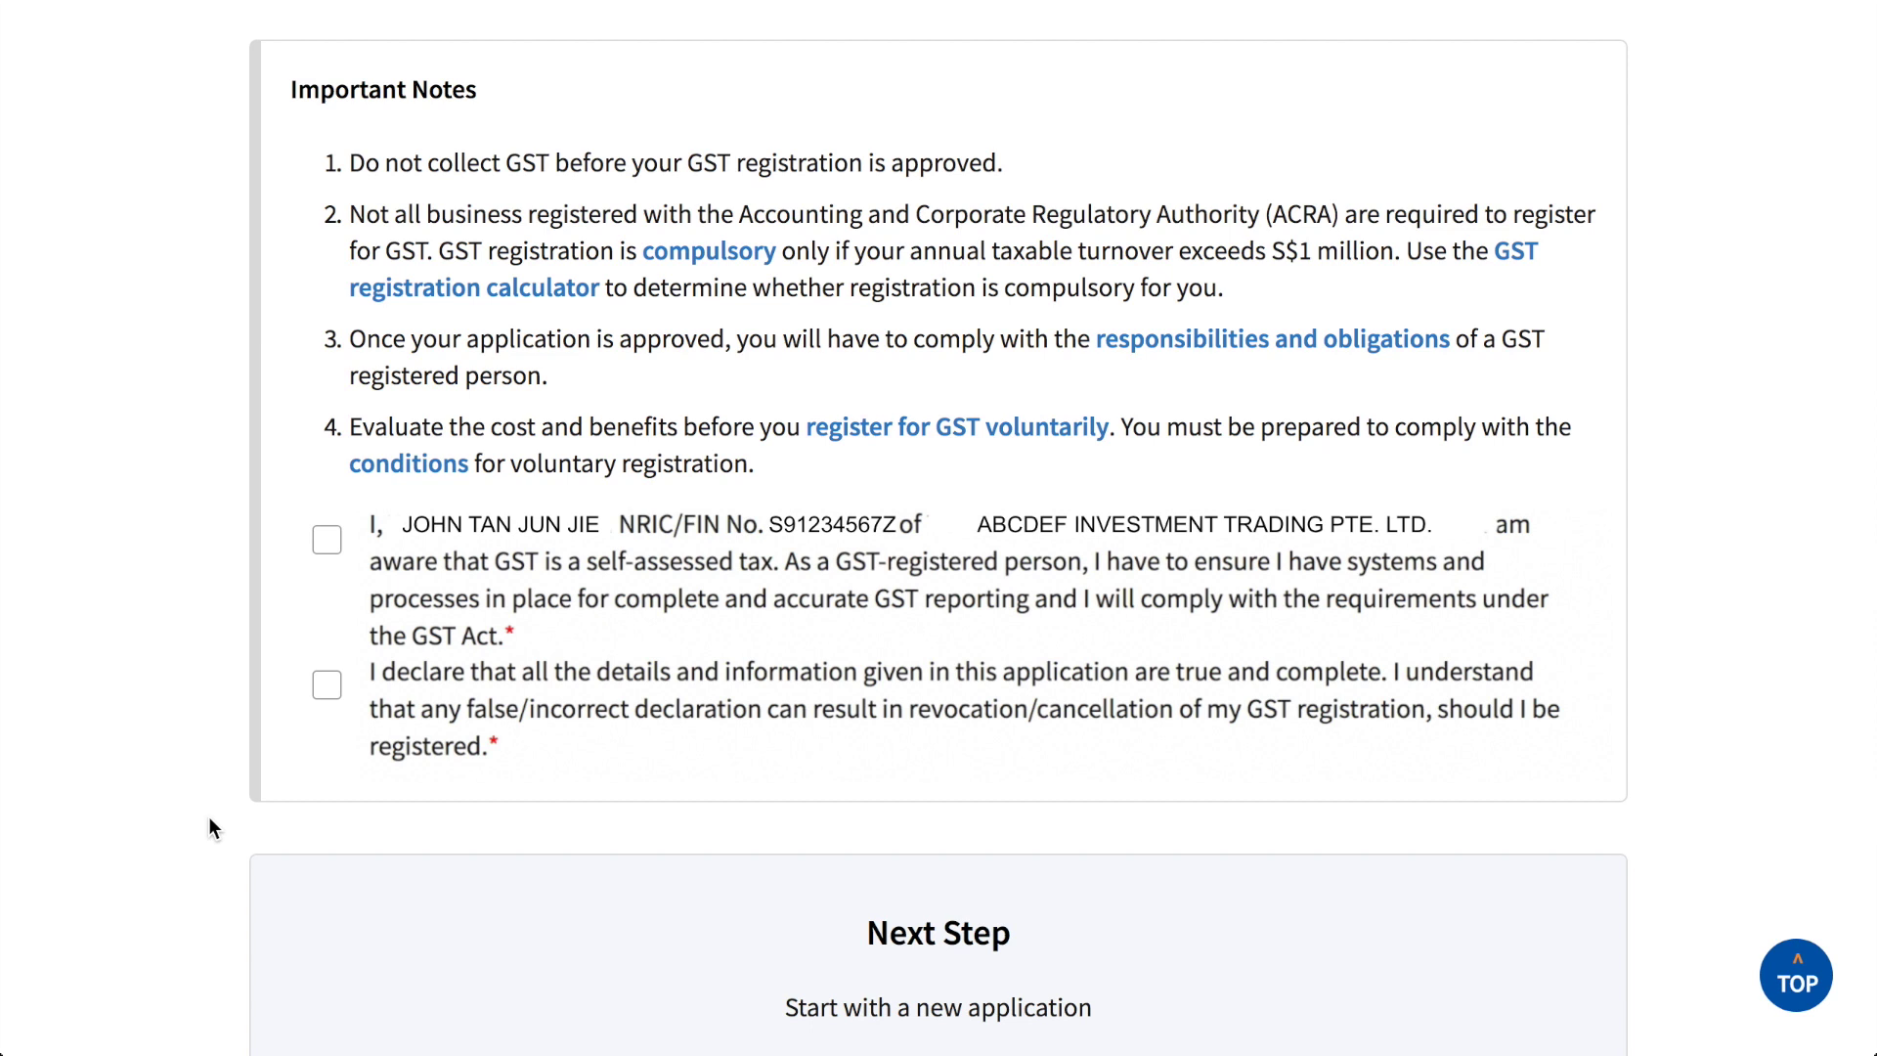
{"action": "left_click", "coordinate": [327, 539]}
{"action": "left_click", "coordinate": [327, 684]}
{"action": "scroll", "coordinate": [266, 763], "scroll_direction": "down", "scroll_amount": 4}
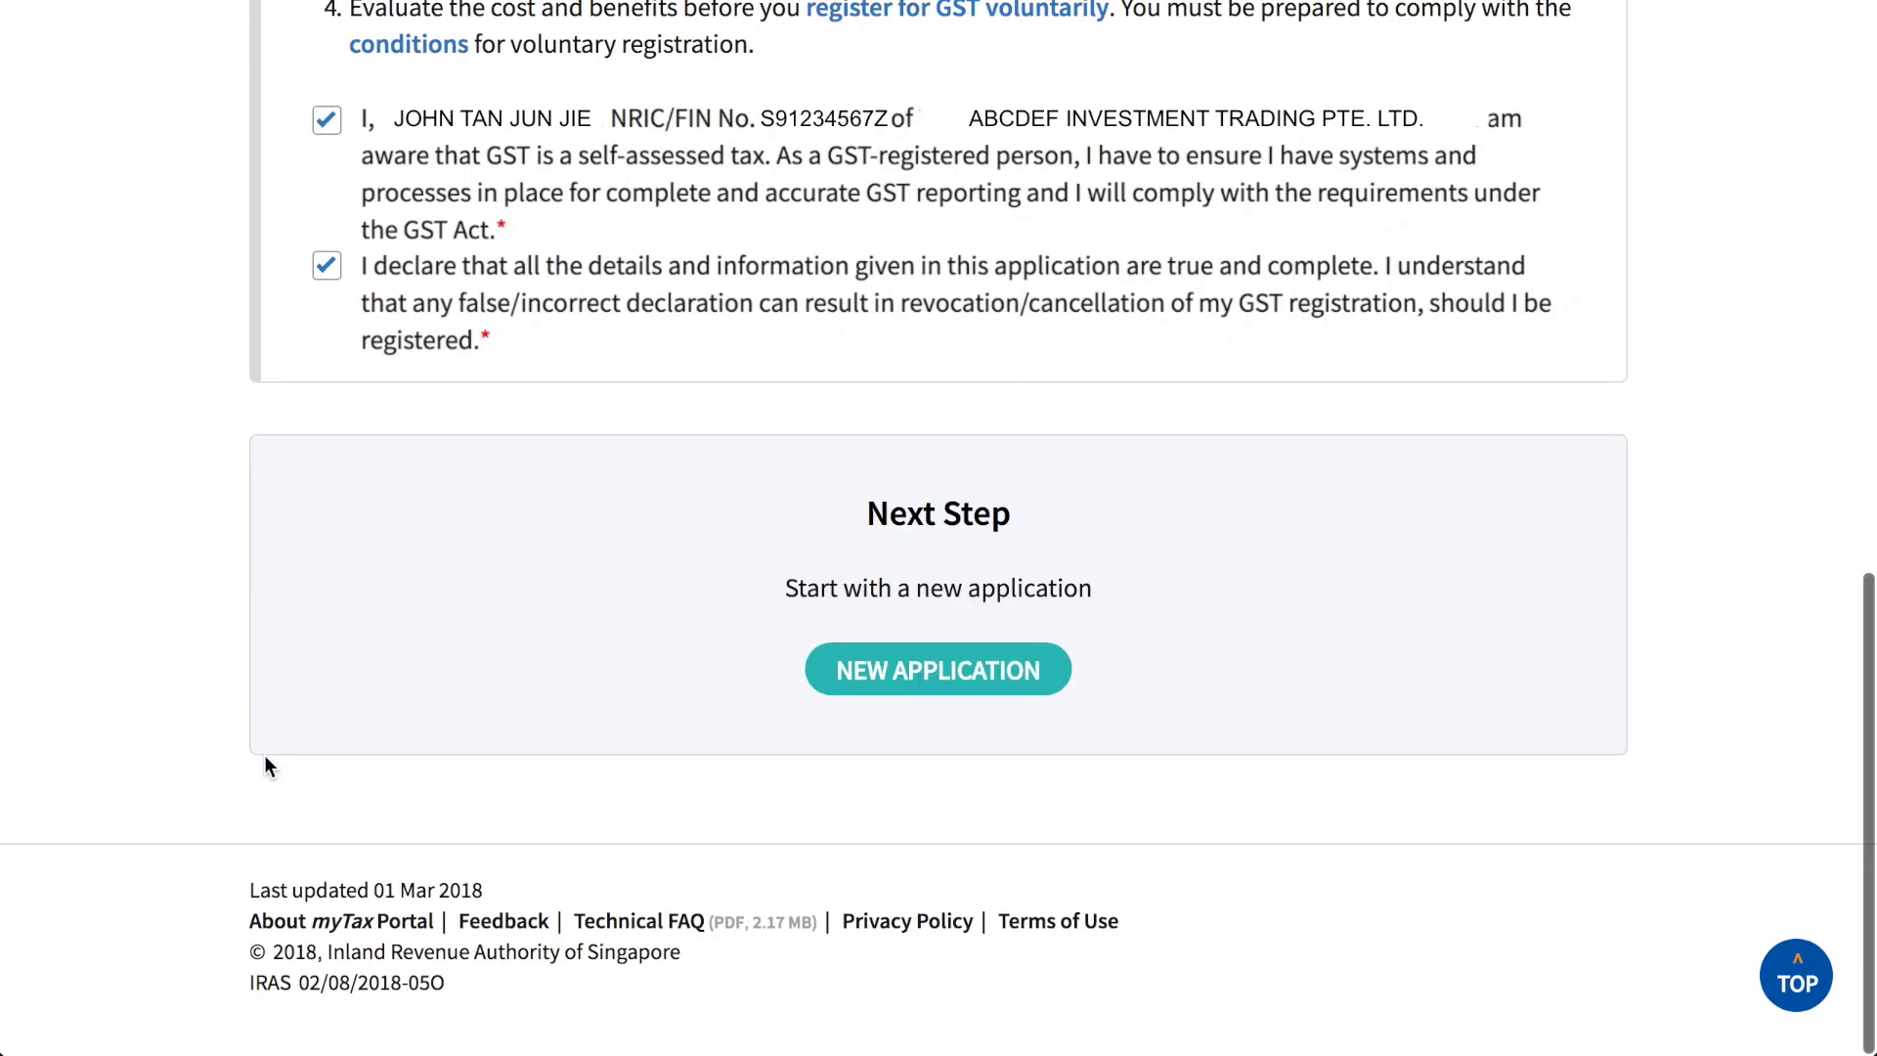
{"action": "left_click", "coordinate": [900, 675]}
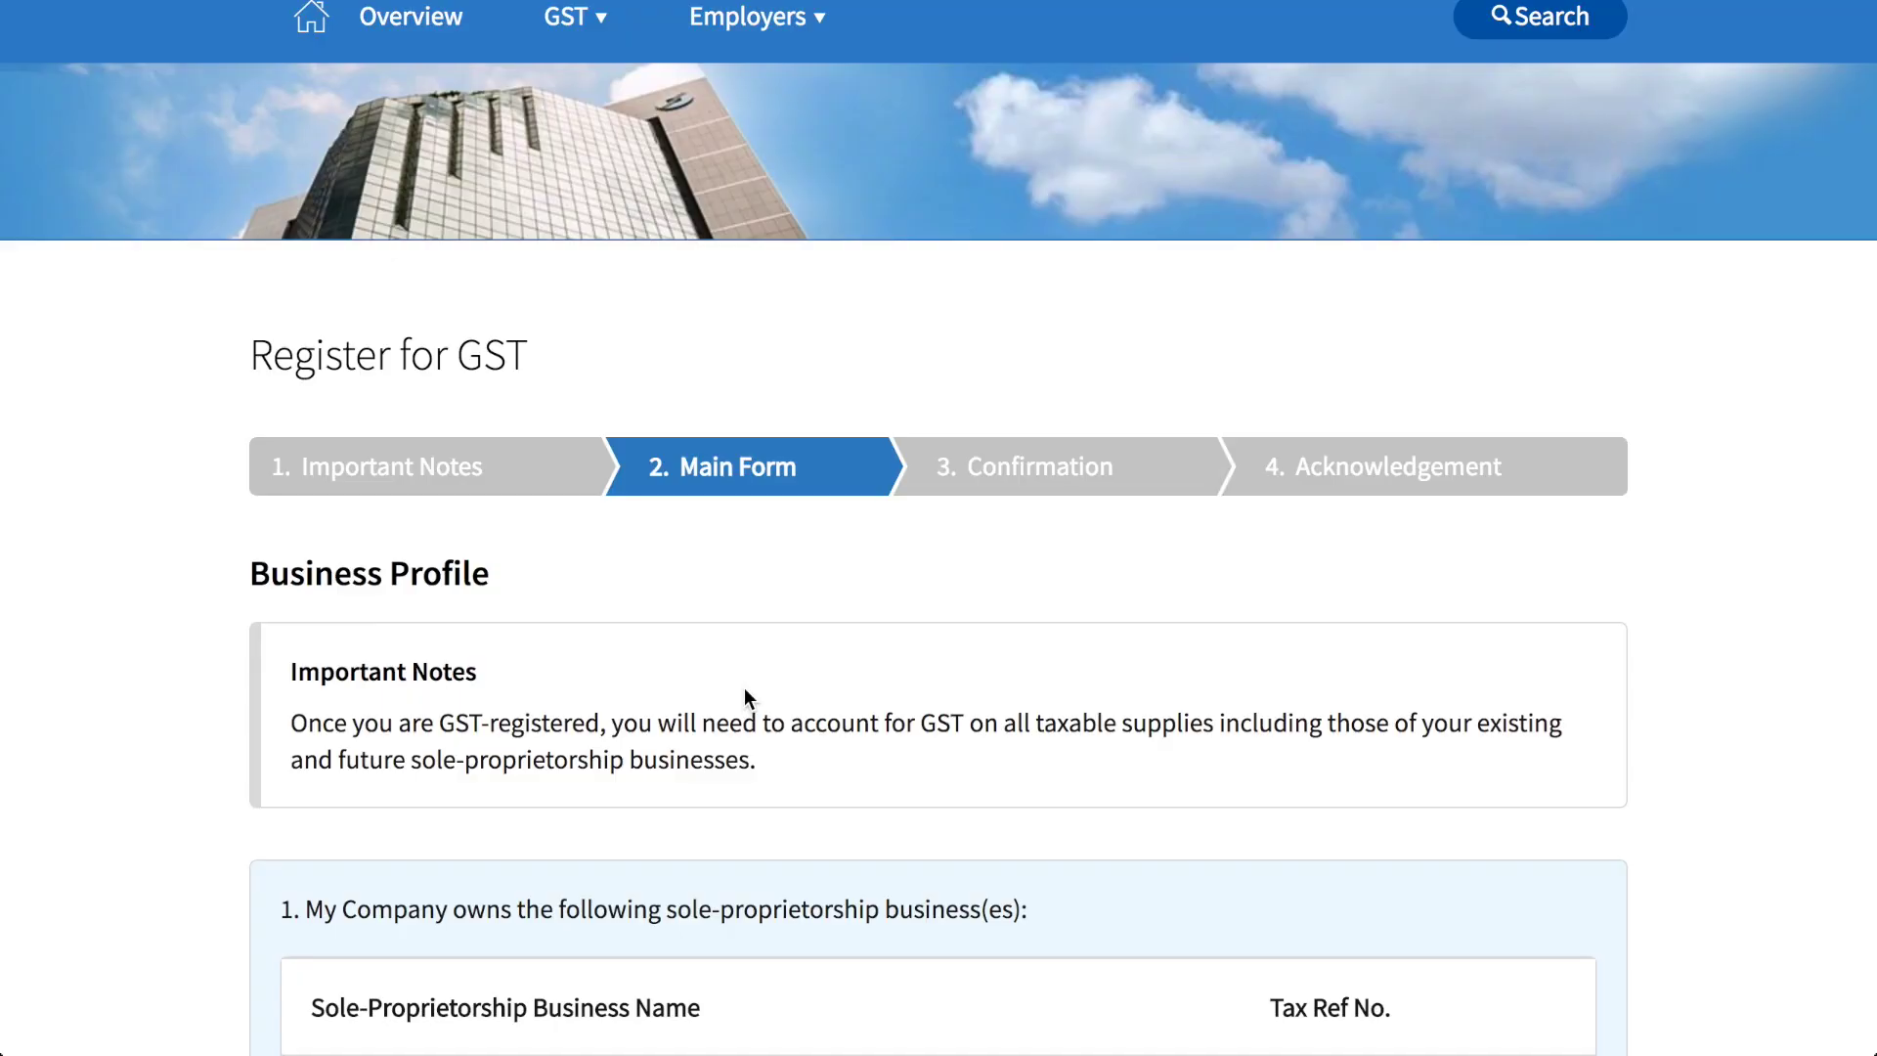
Step: In Business Profile, answer Yes to the listed businesses being accurate and No to a going-concern takeover
{"action": "scroll", "coordinate": [743, 689], "scroll_direction": "down", "scroll_amount": 5}
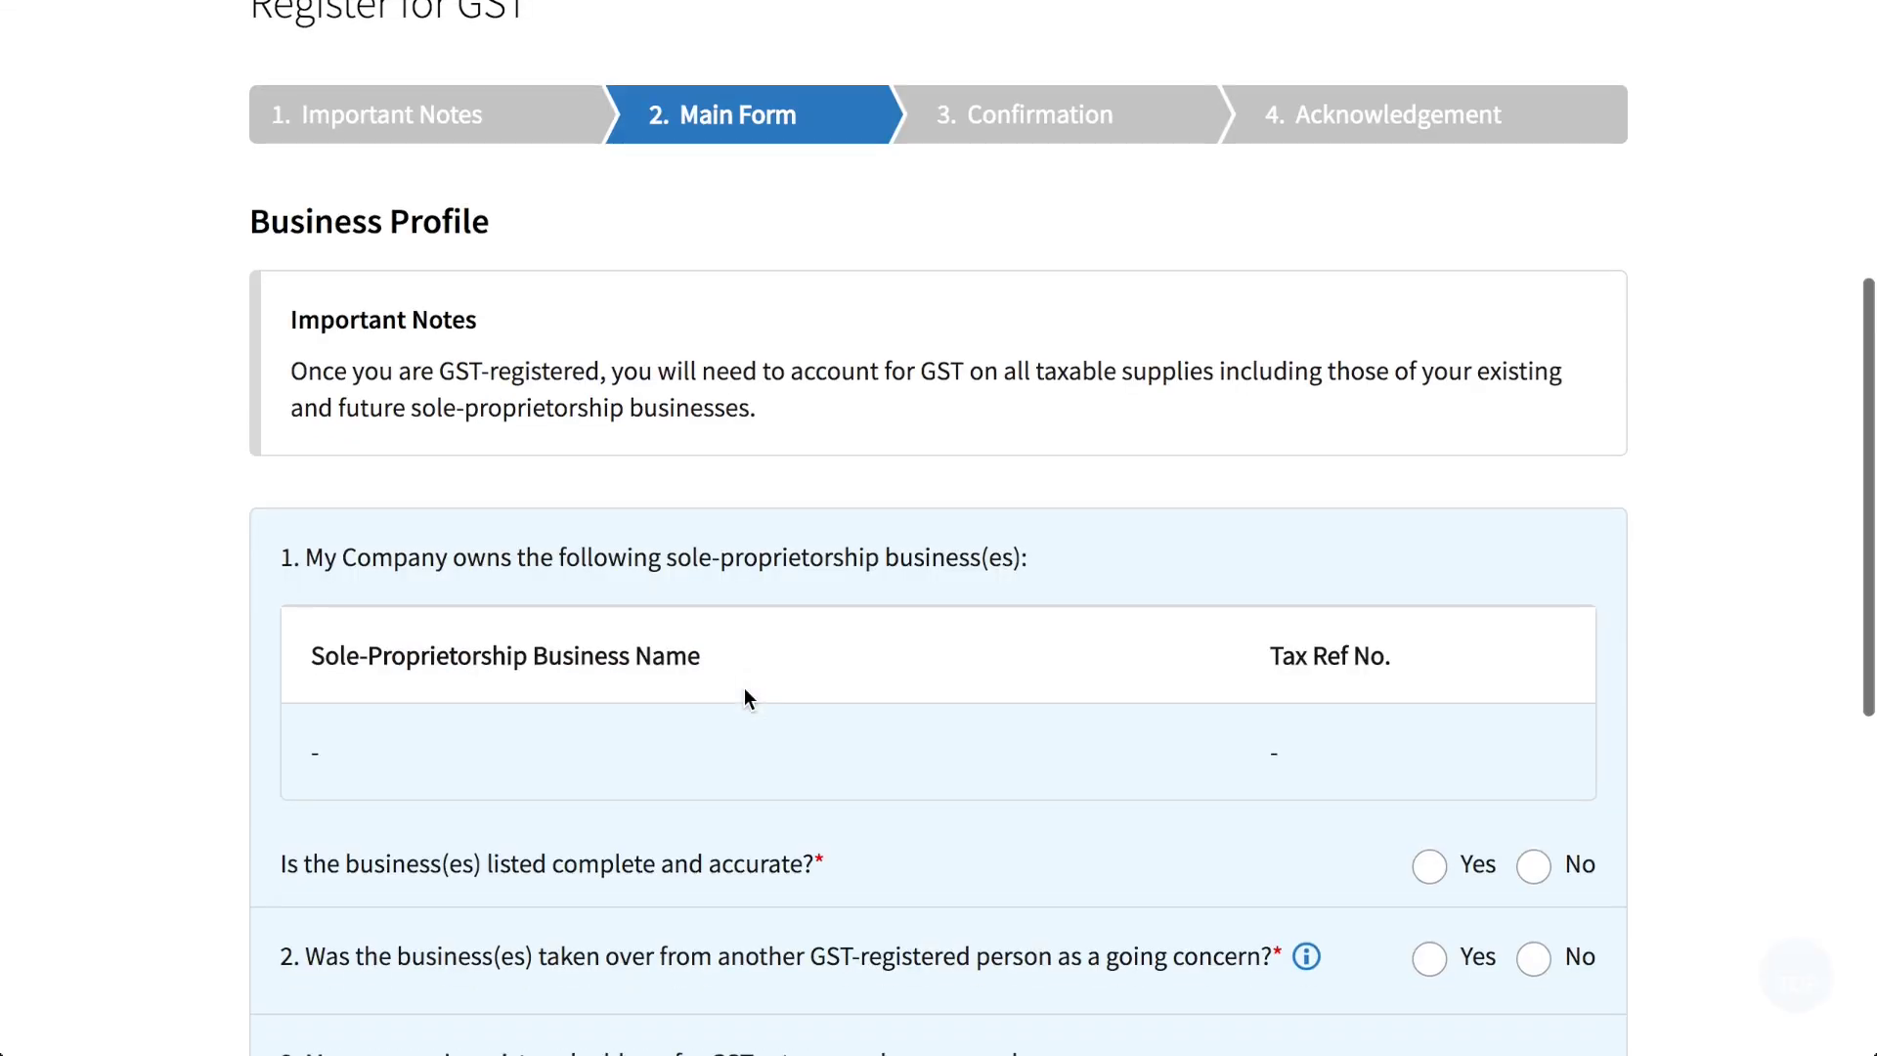
{"action": "scroll", "coordinate": [743, 688], "scroll_direction": "down", "scroll_amount": 1}
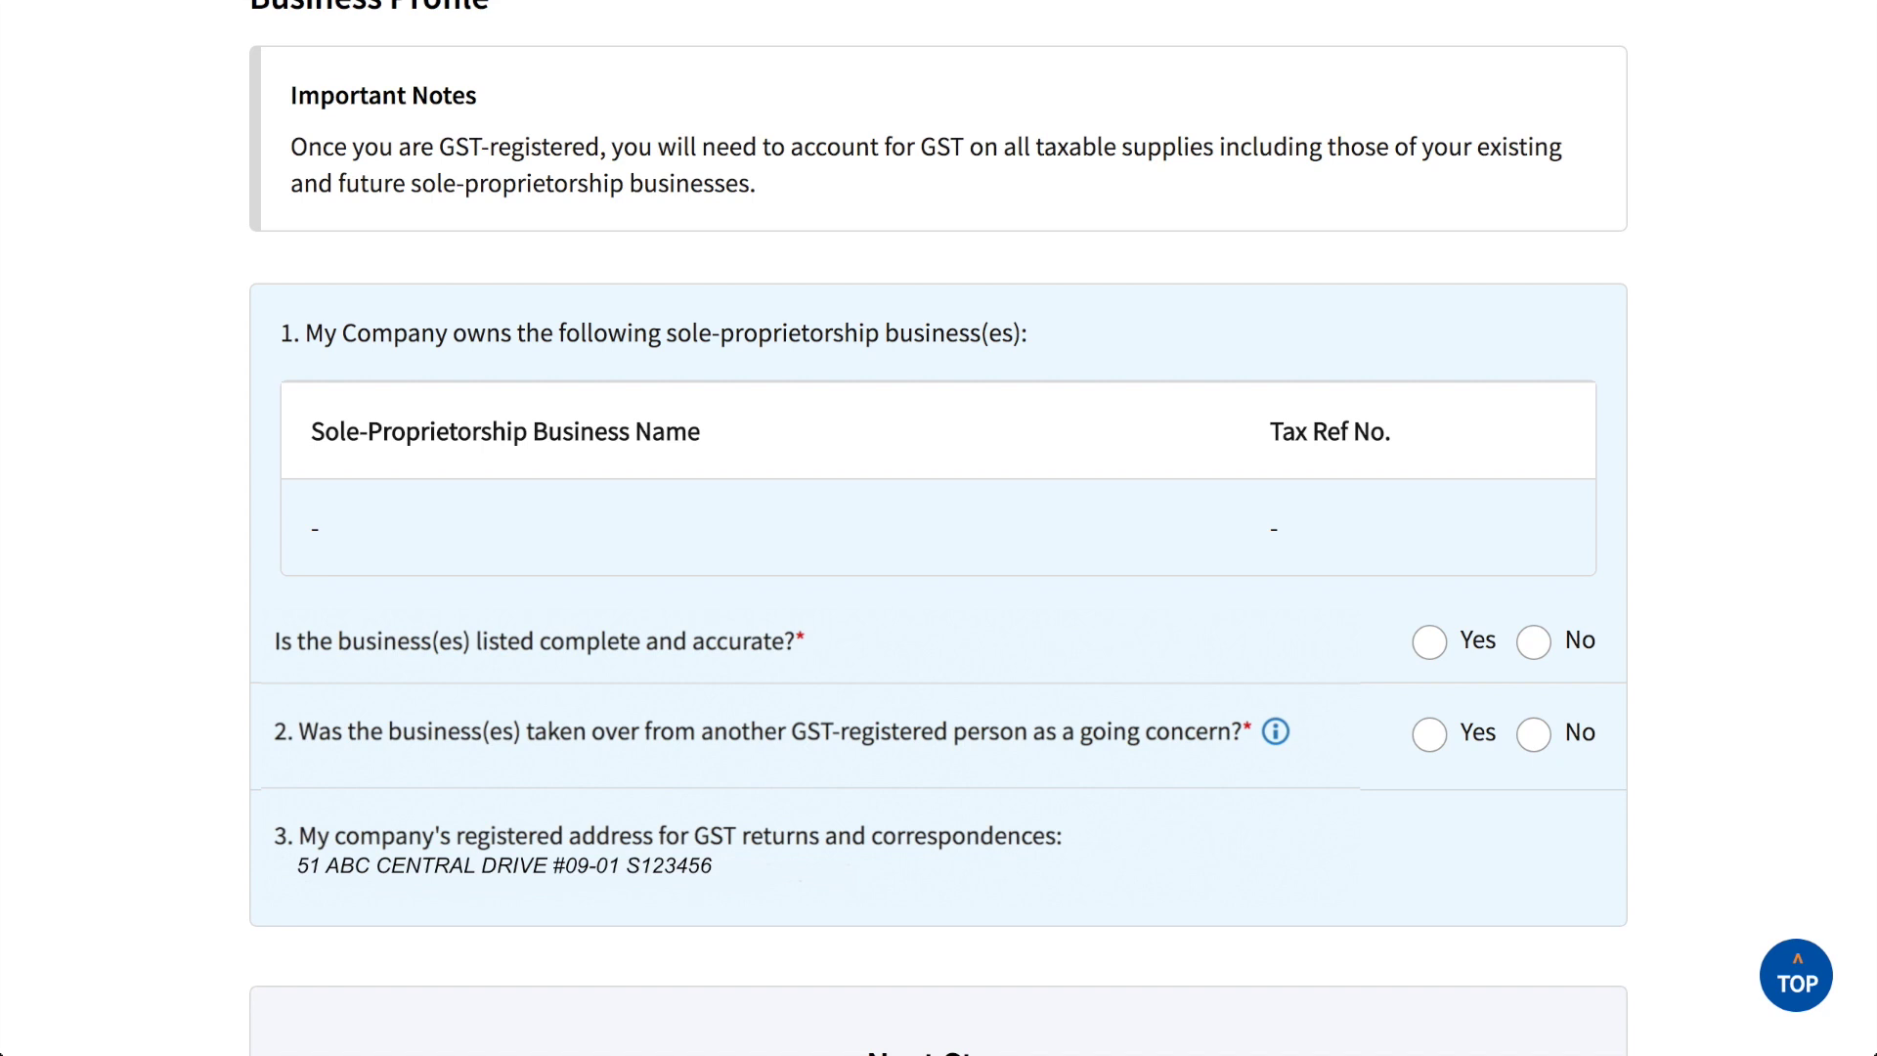
{"action": "left_click", "coordinate": [1433, 646]}
{"action": "left_click", "coordinate": [1536, 735]}
{"action": "scroll", "coordinate": [1667, 727], "scroll_direction": "down", "scroll_amount": 1}
{"action": "scroll", "coordinate": [1664, 718], "scroll_direction": "down", "scroll_amount": 2}
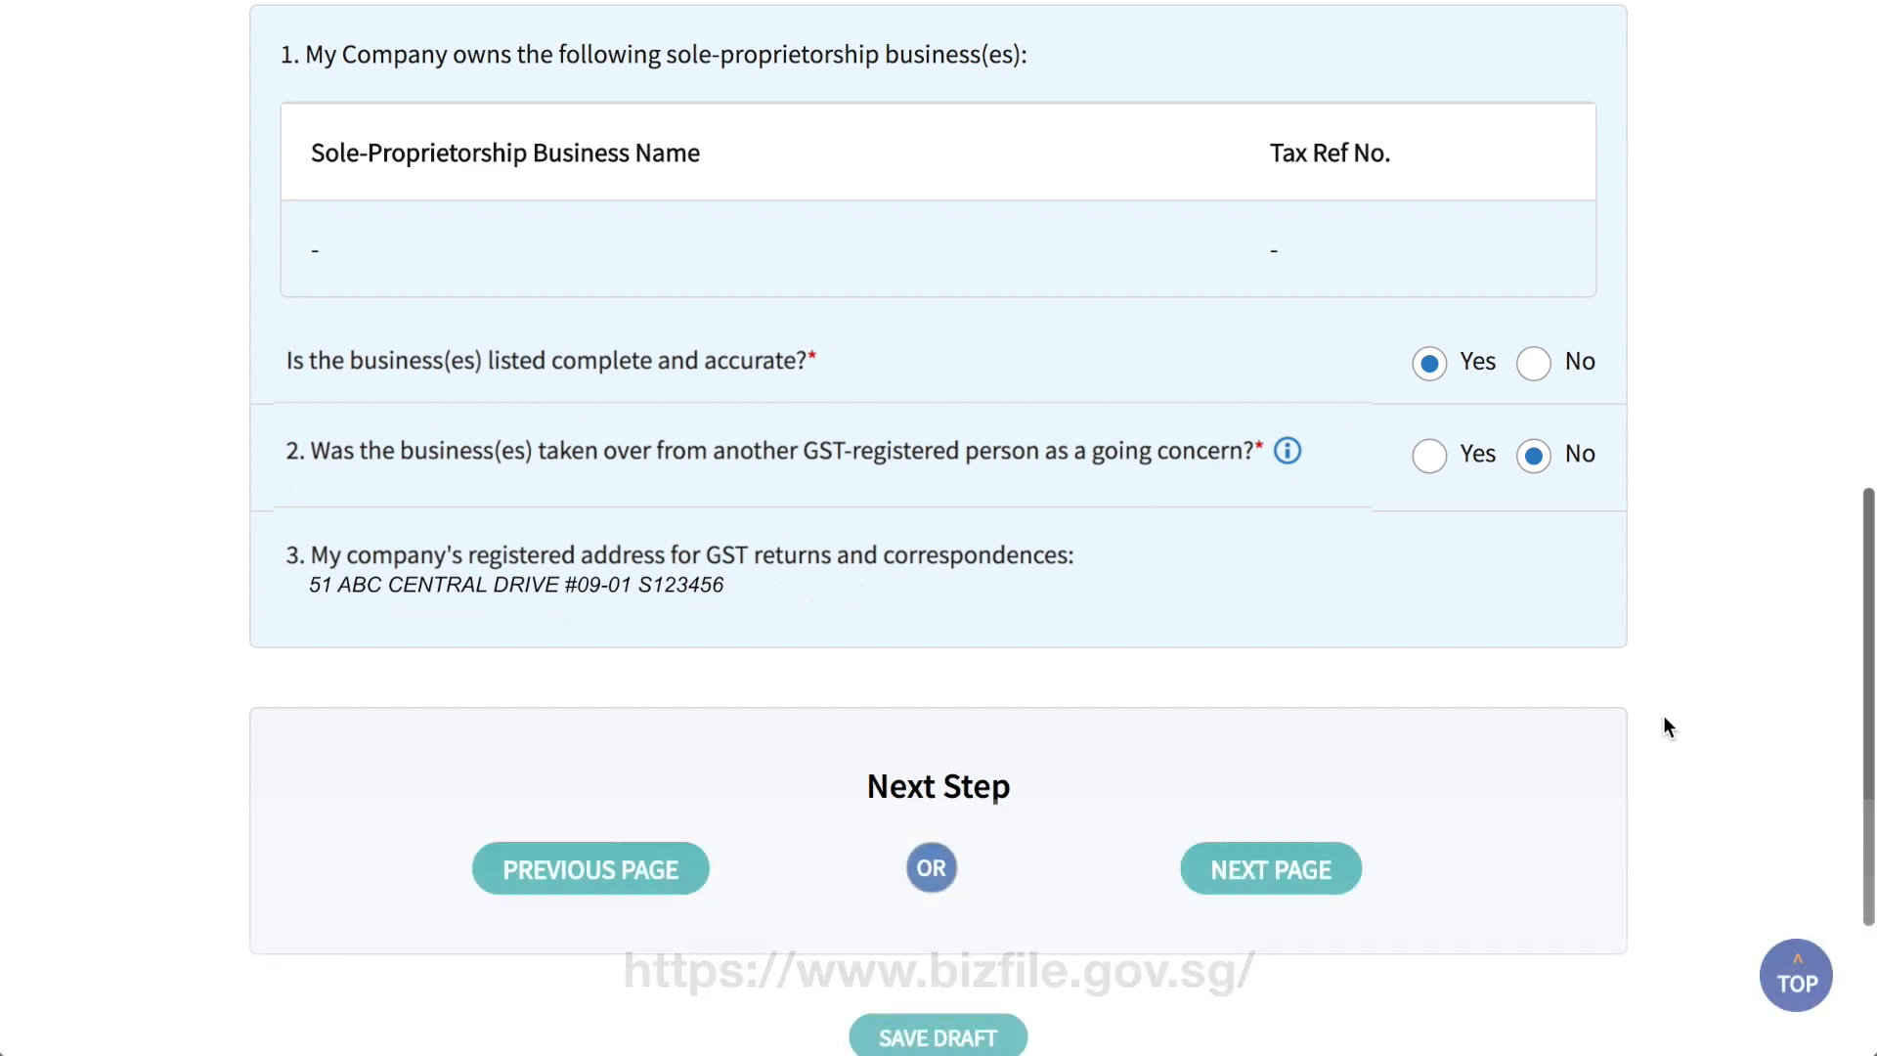
{"action": "scroll", "coordinate": [1668, 727], "scroll_direction": "down", "scroll_amount": 3}
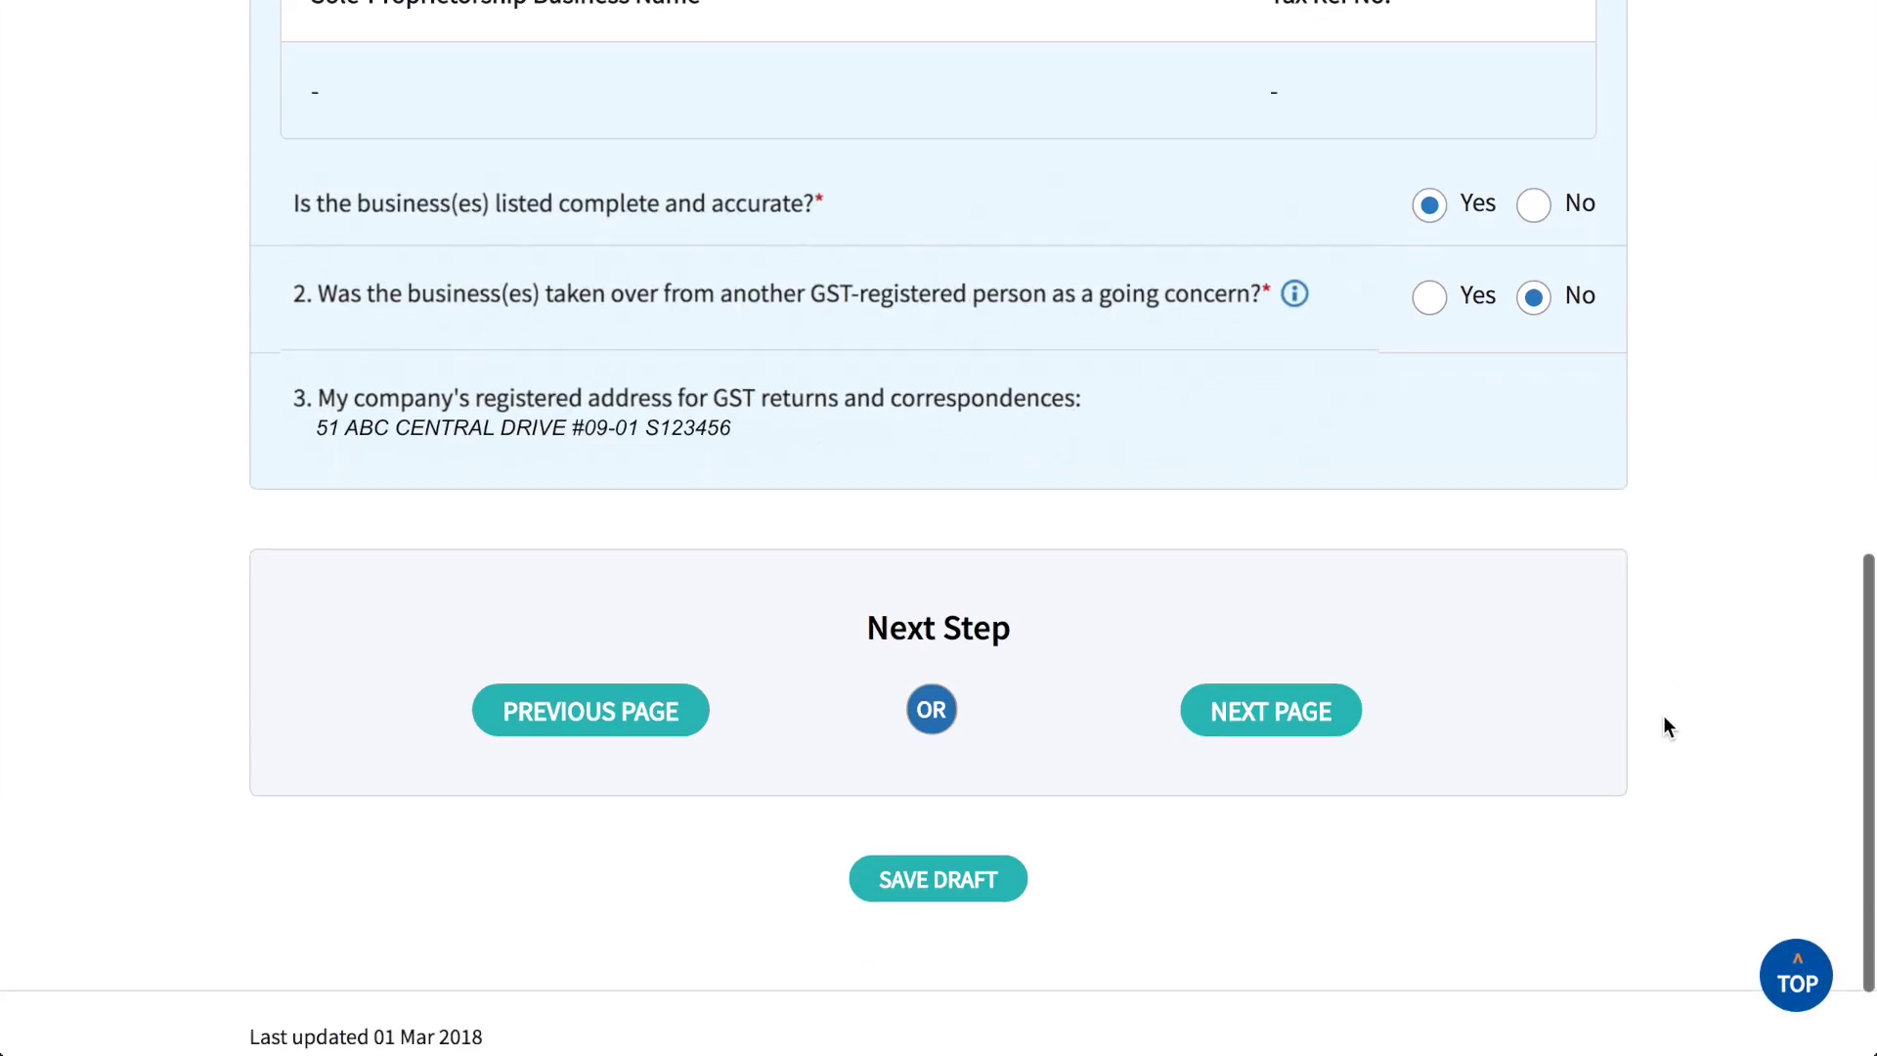
{"action": "left_click", "coordinate": [1315, 728]}
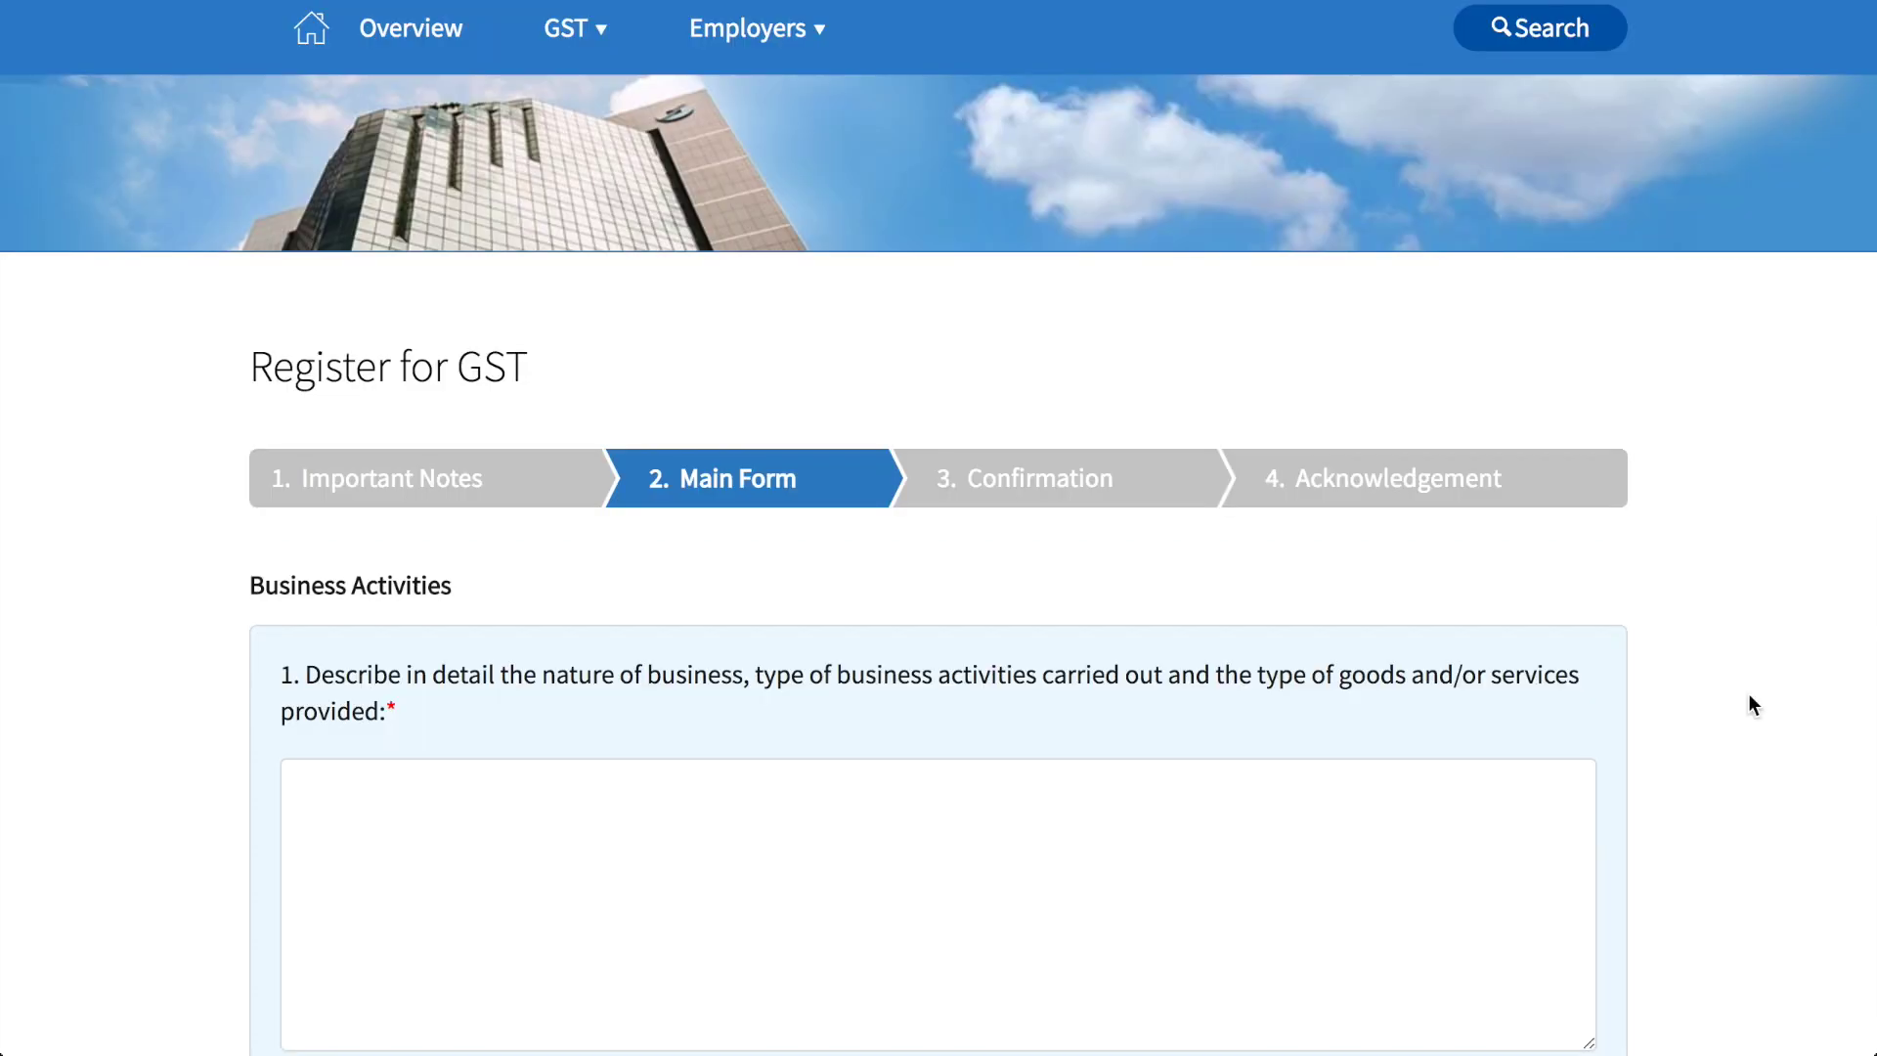
Step: Enter 'IMPORT HOUSEHOLD PRODUCTS' and 'FOR SALE @ NOVENA' on two lines as the business description
{"action": "scroll", "coordinate": [1748, 695], "scroll_direction": "down", "scroll_amount": 4}
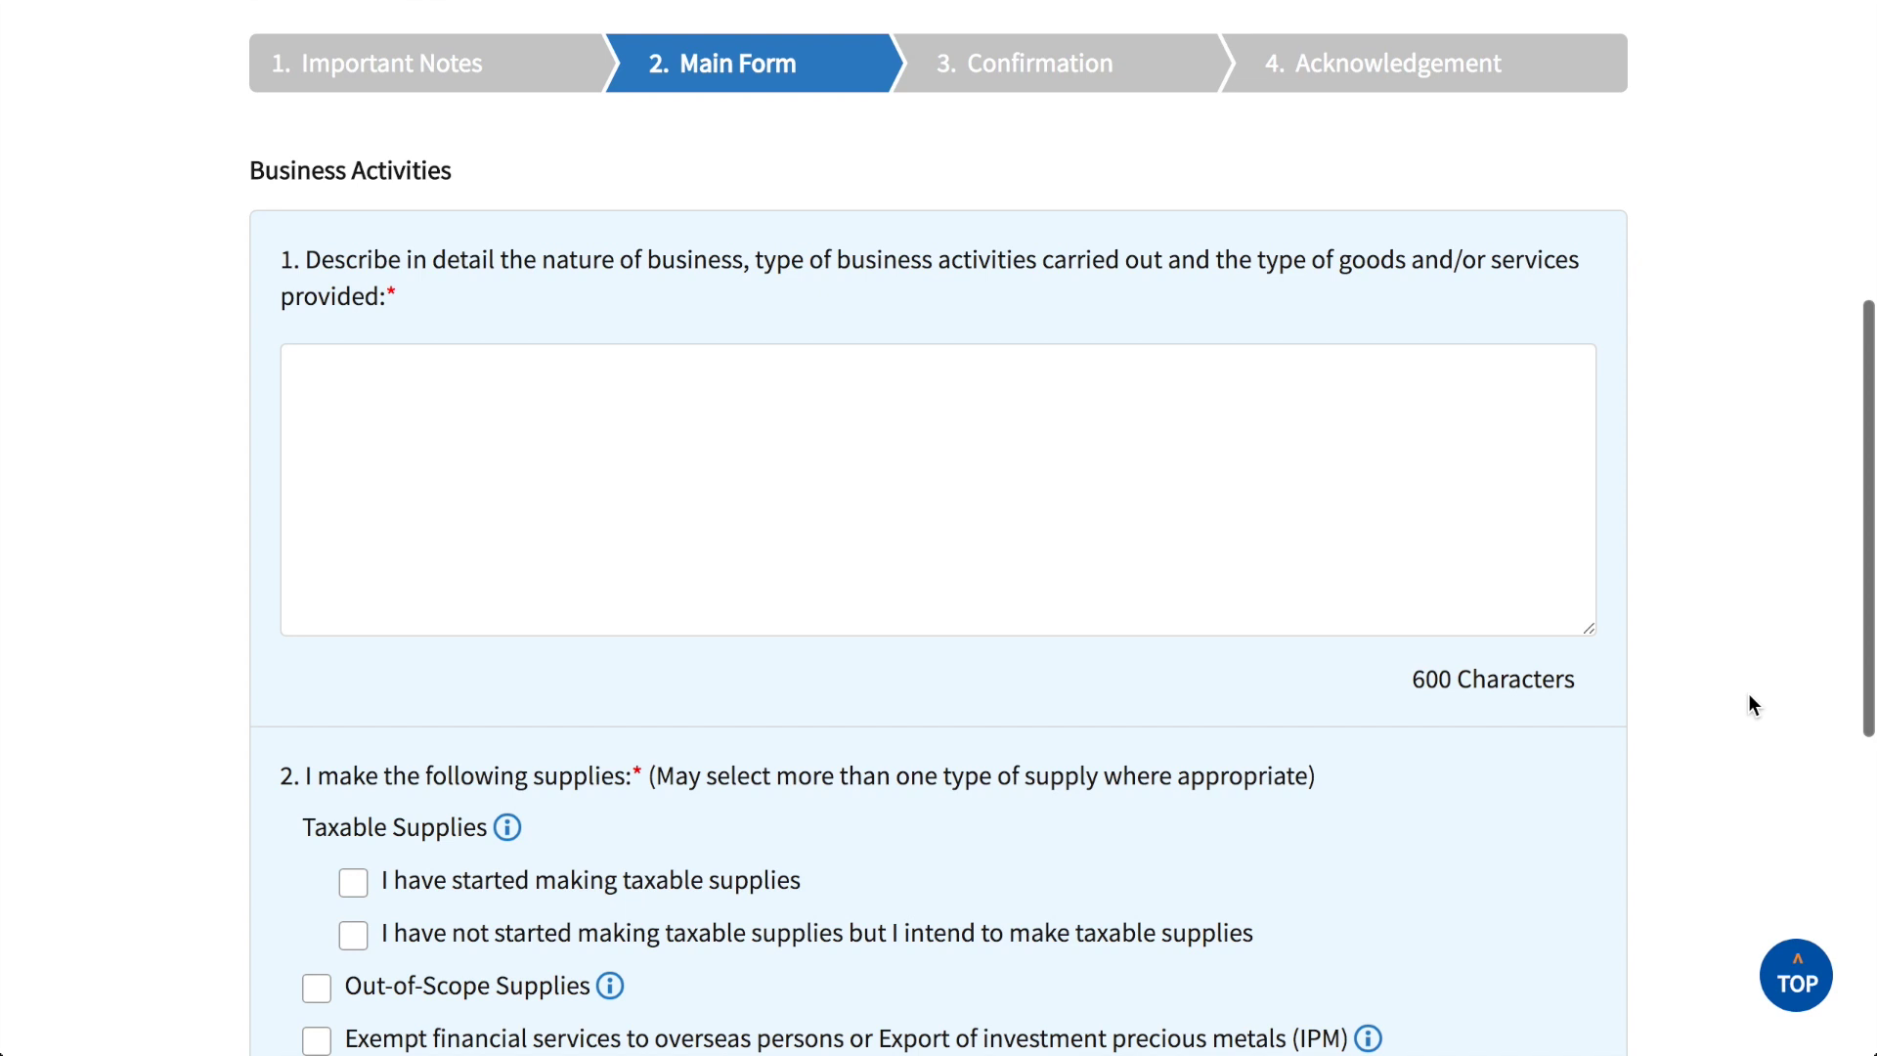
{"action": "key", "text": "Tab"}
{"action": "type", "text": "IMP"}
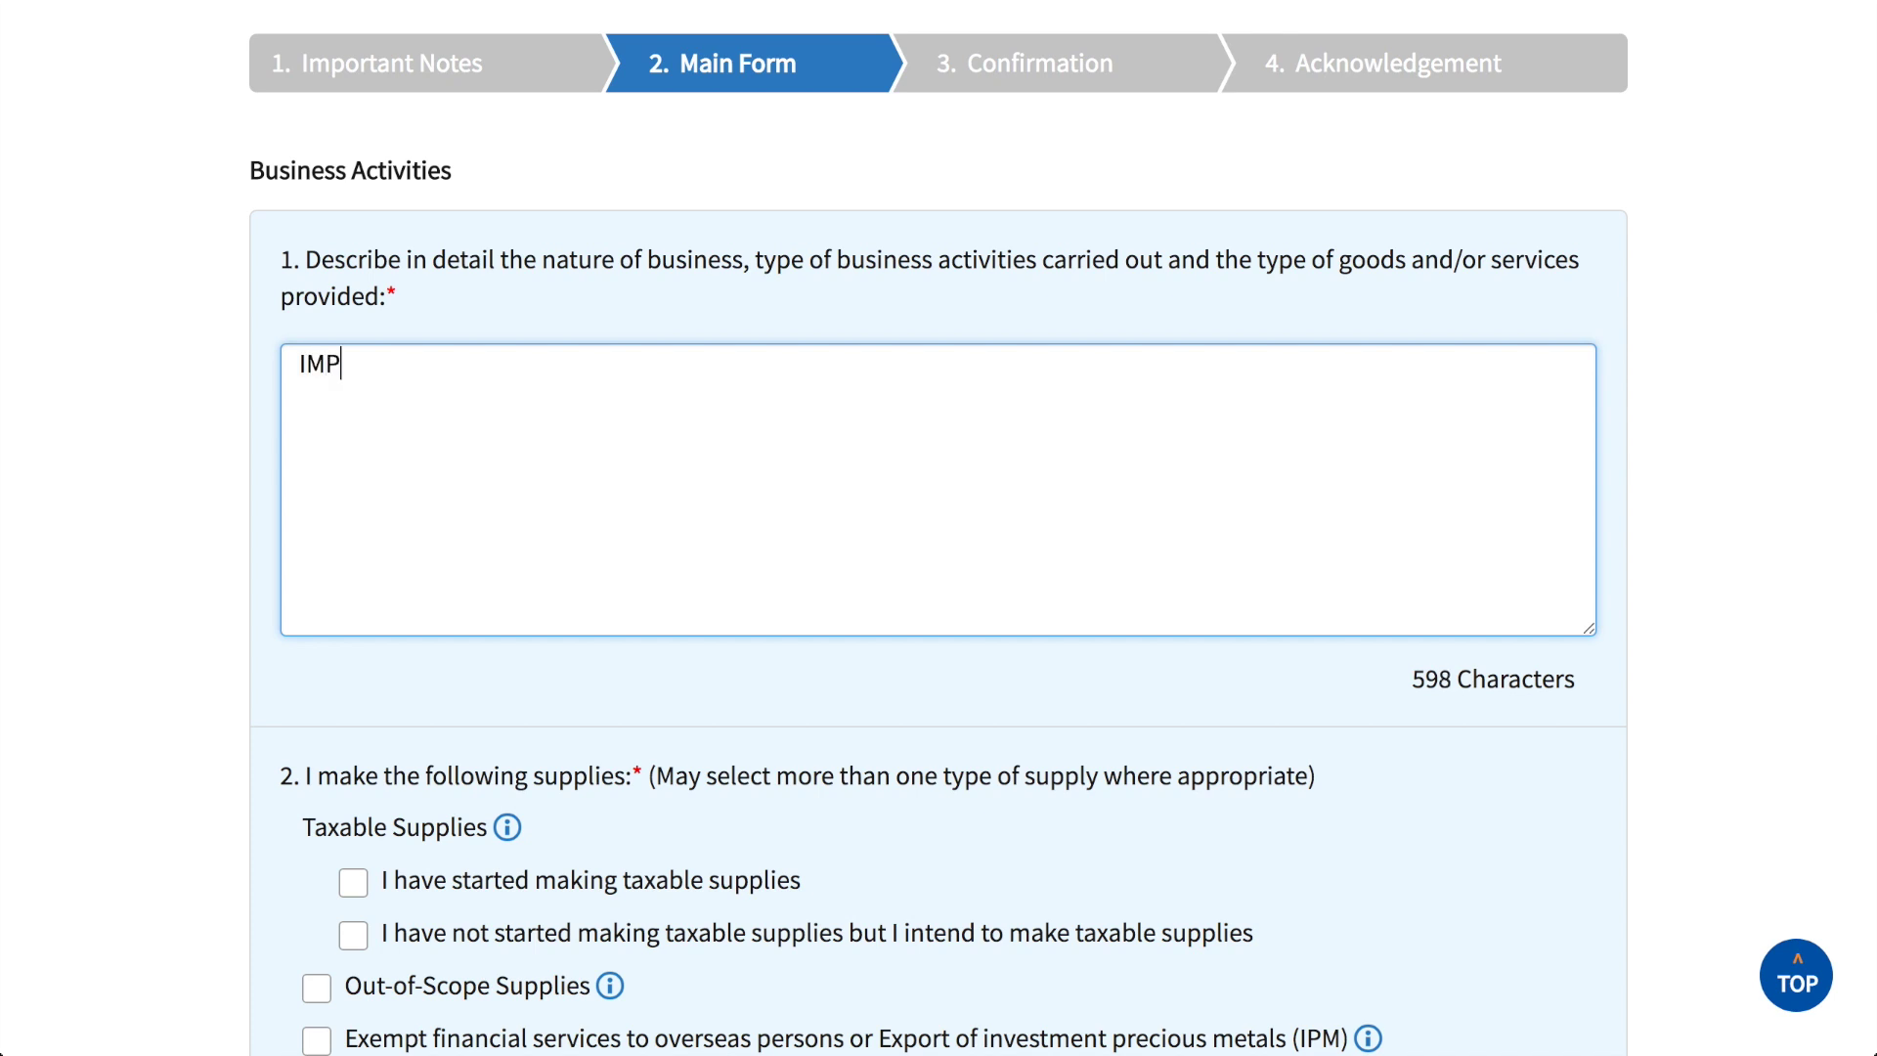
{"action": "type", "text": "ORT HOUSEHOLD PRODUCTS"}
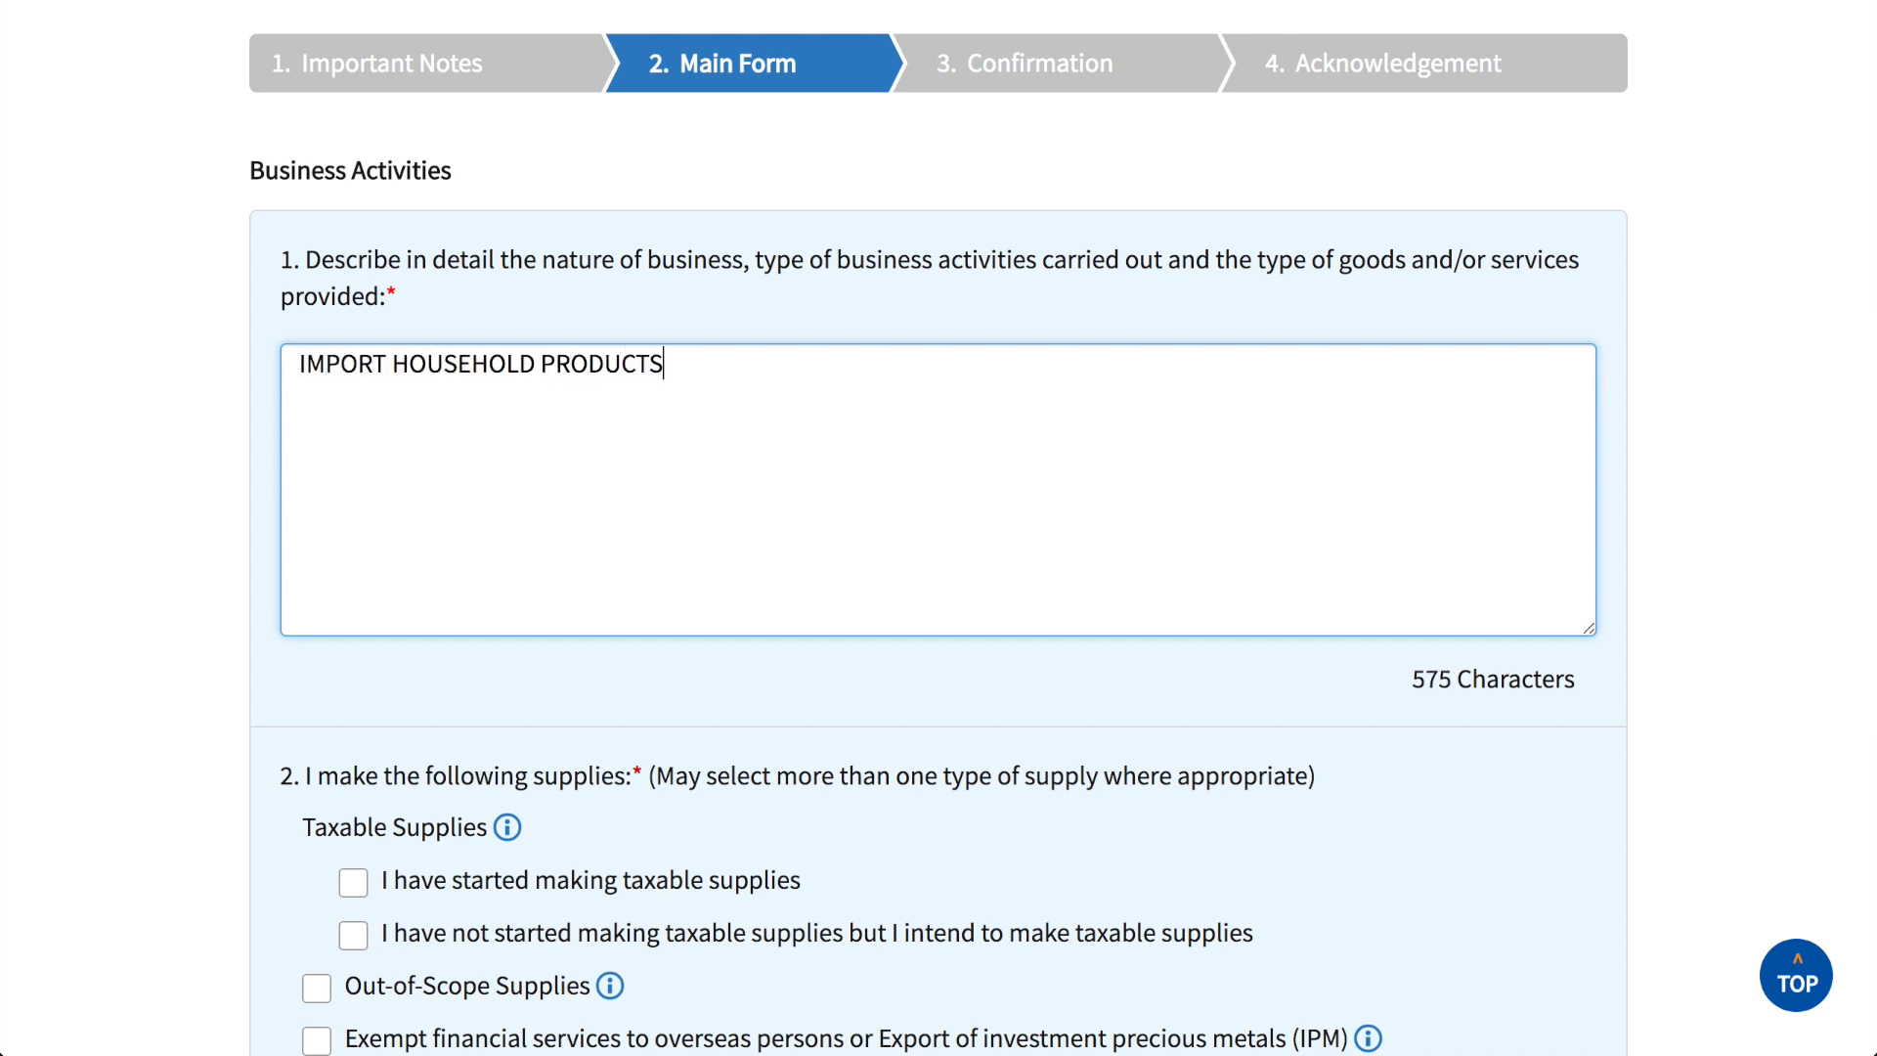
{"action": "key", "text": "Return"}
{"action": "type", "text": "FOR SALE"}
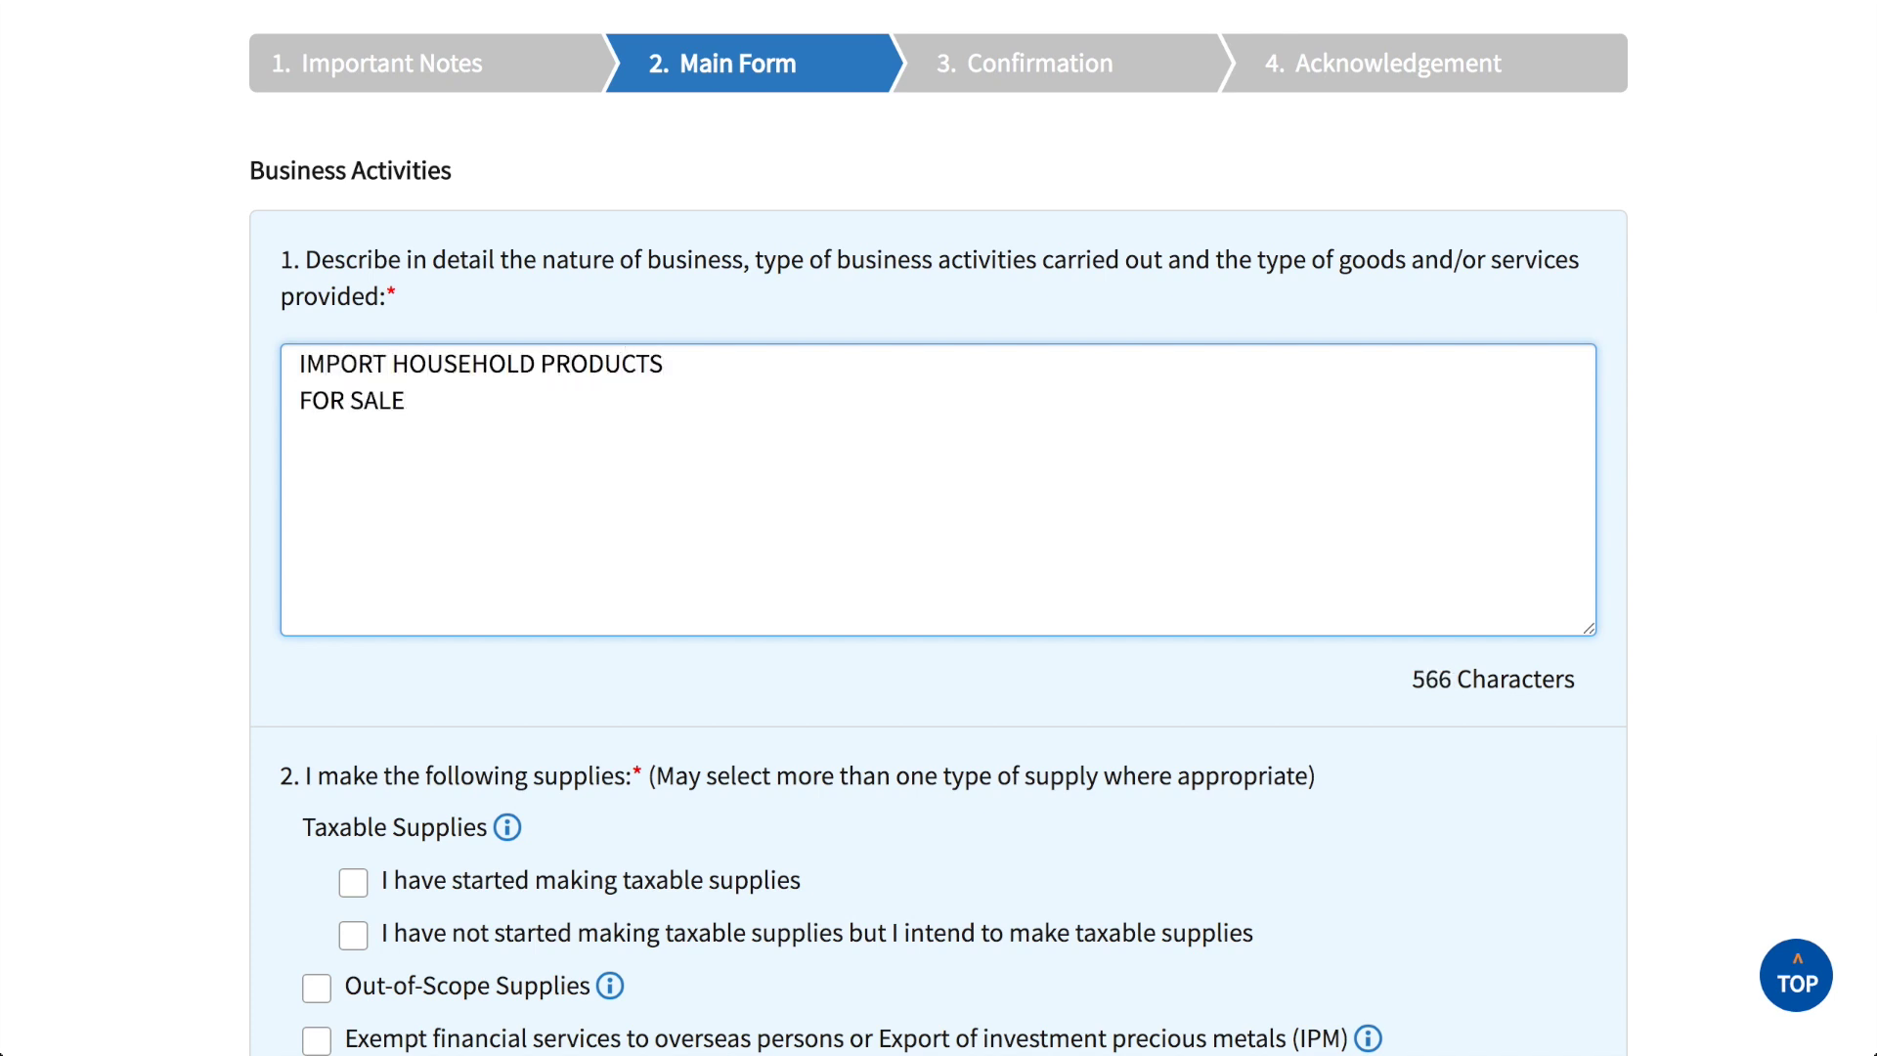
{"action": "type", "text": " @ NOVENA"}
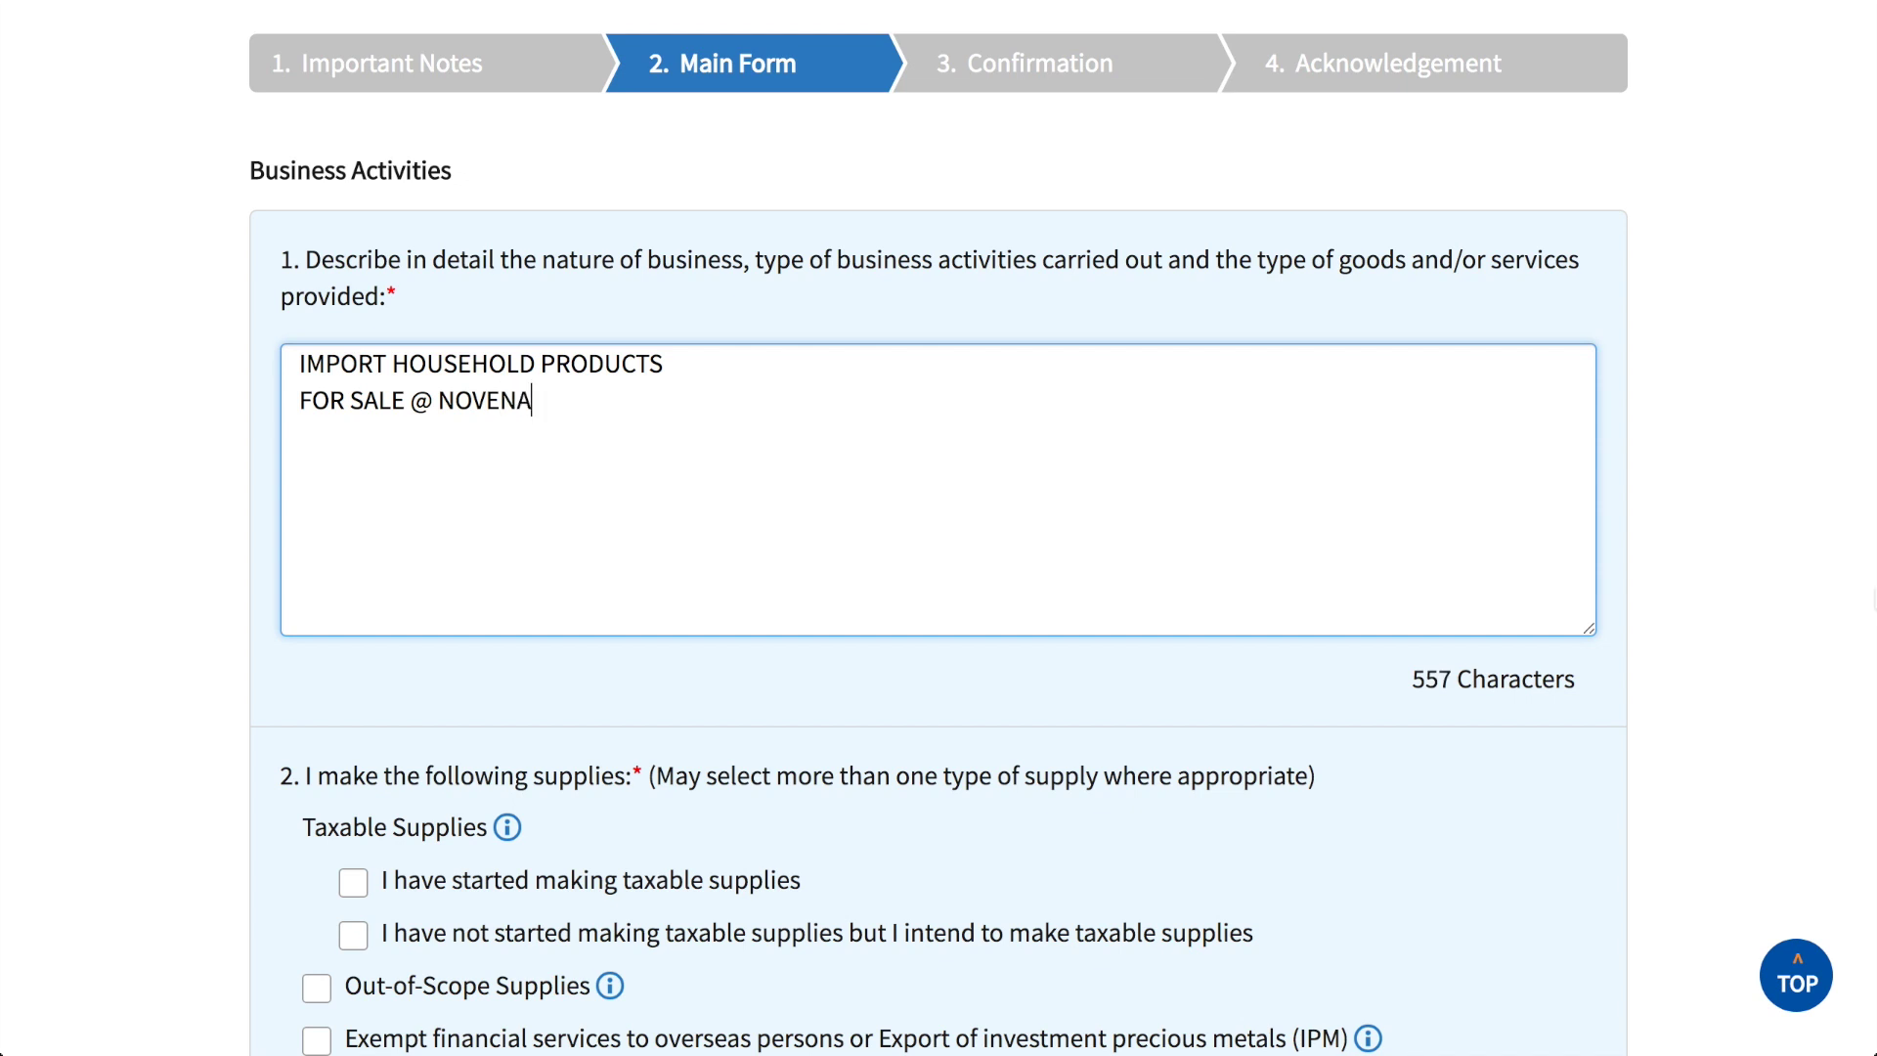
{"action": "left_click", "coordinate": [1808, 509]}
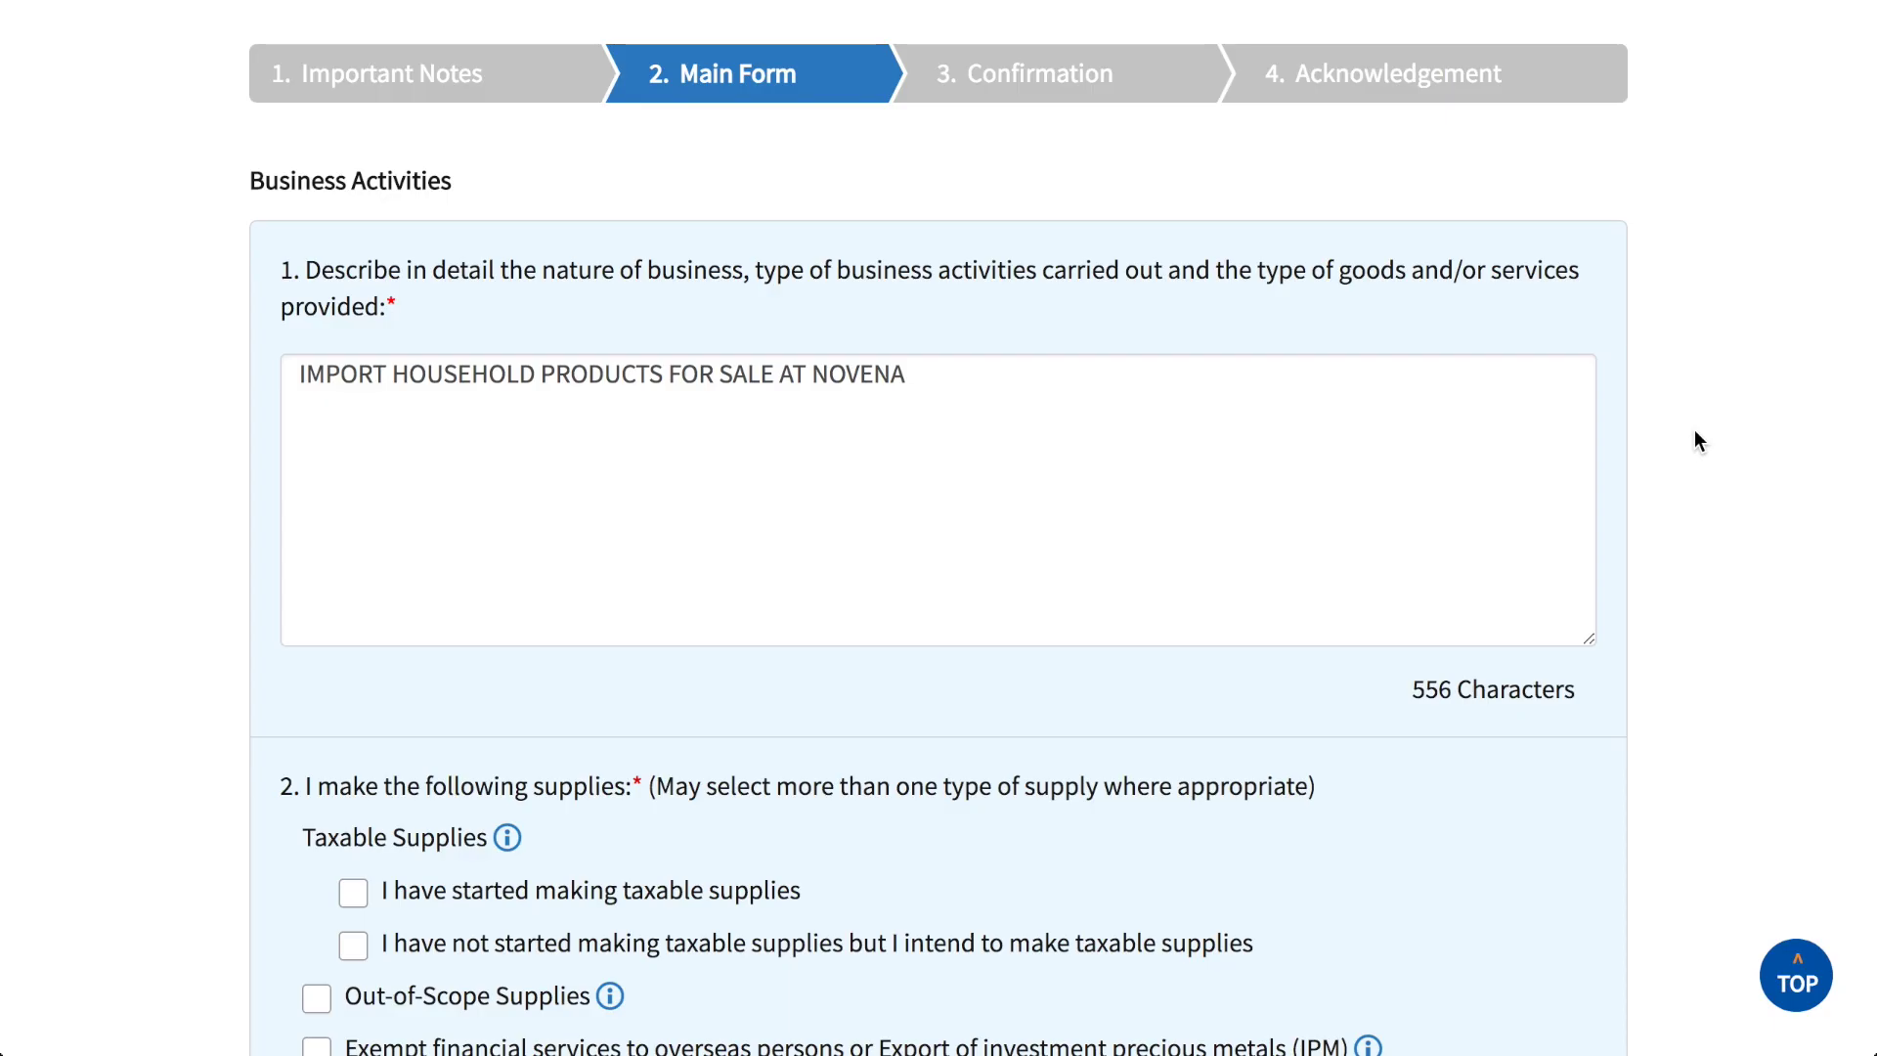
{"action": "scroll", "coordinate": [1695, 432], "scroll_direction": "down", "scroll_amount": 5}
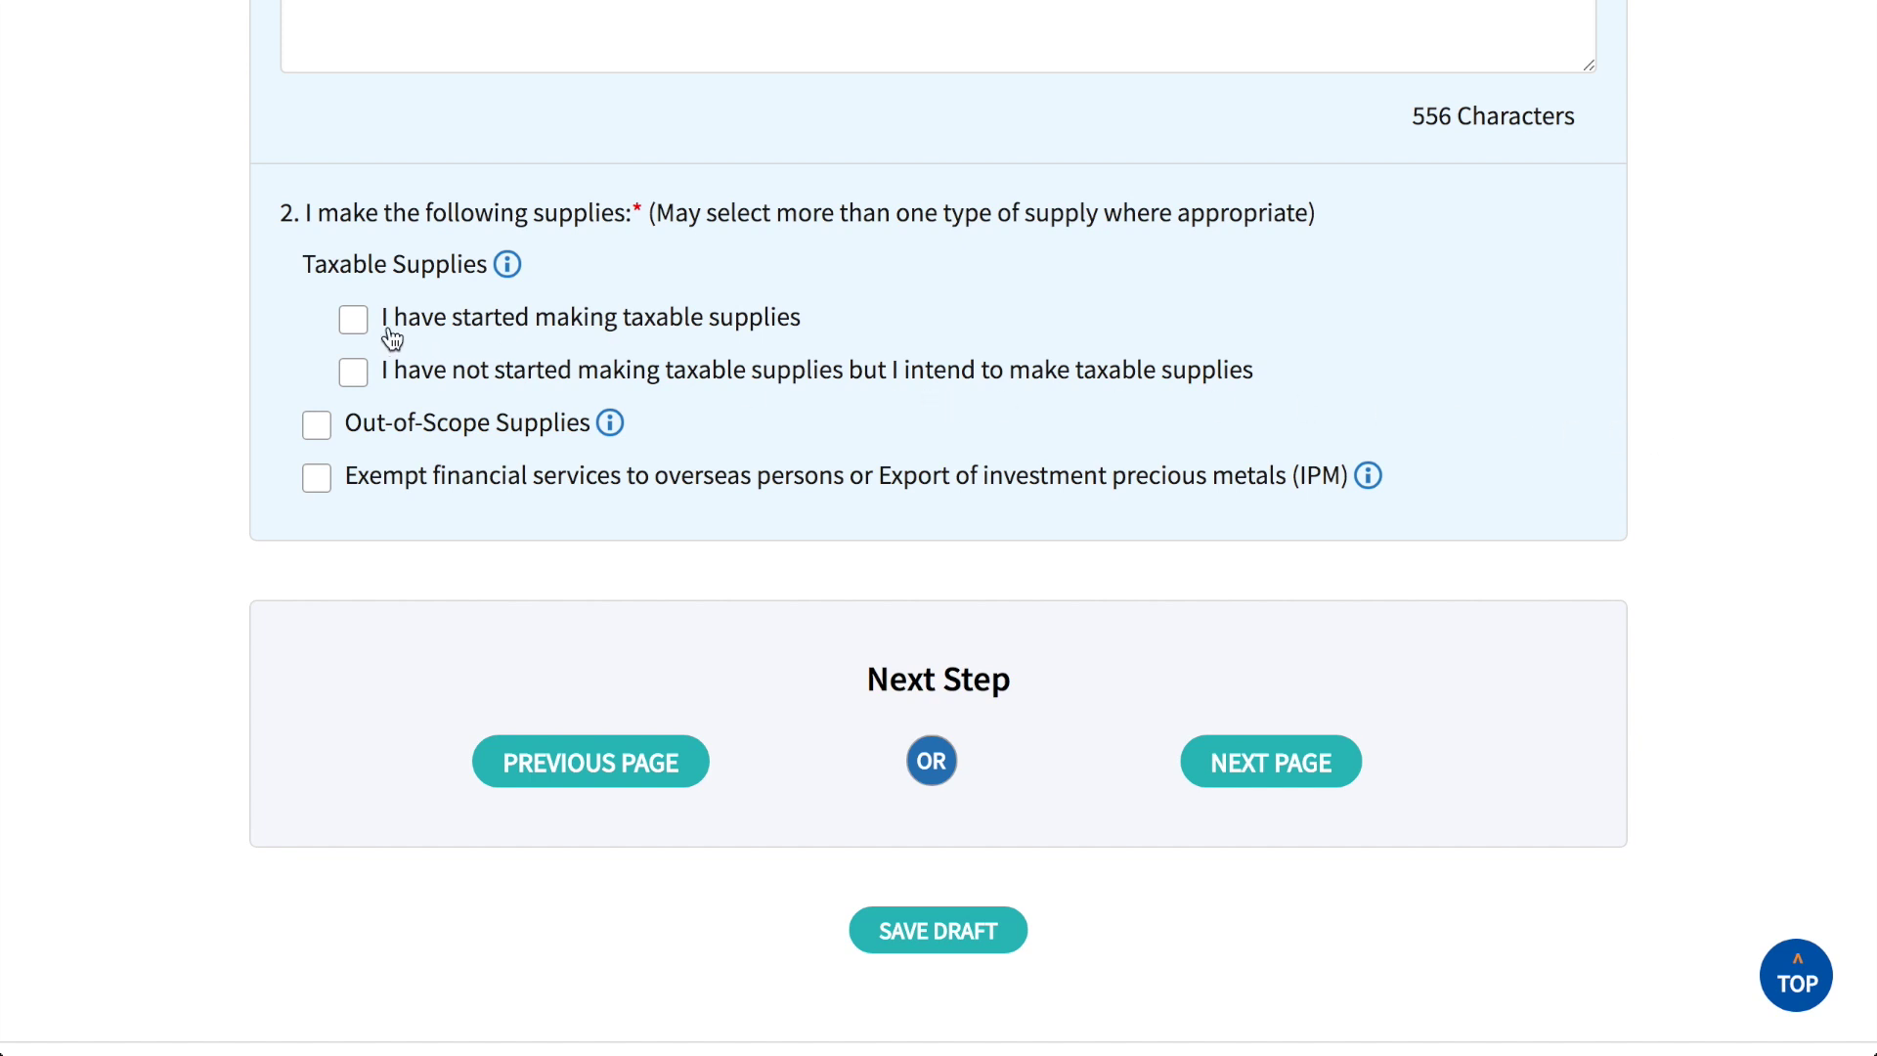
Step: Tick 'I have started making taxable supplies' and proceed to the next page
{"action": "left_click", "coordinate": [353, 318]}
{"action": "left_click", "coordinate": [1276, 762]}
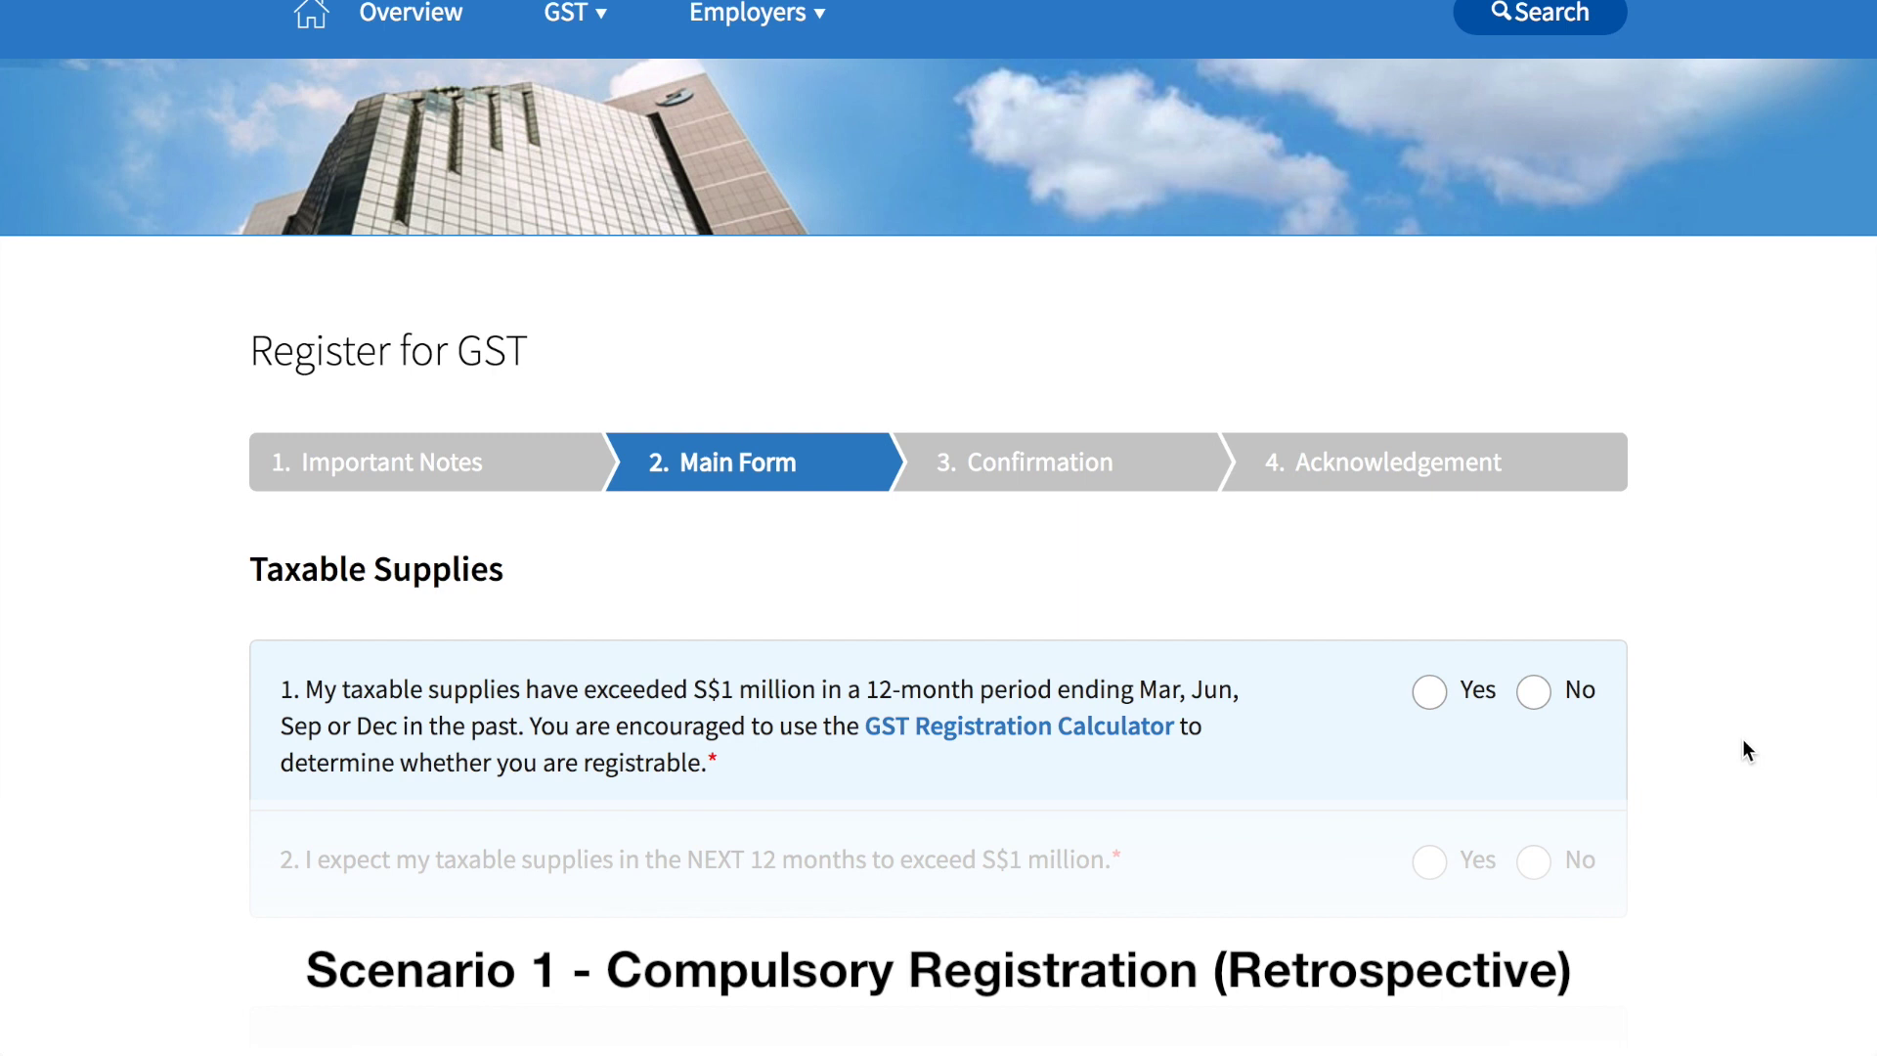
{"action": "left_click", "coordinate": [1433, 694]}
{"action": "left_click", "coordinate": [1430, 863]}
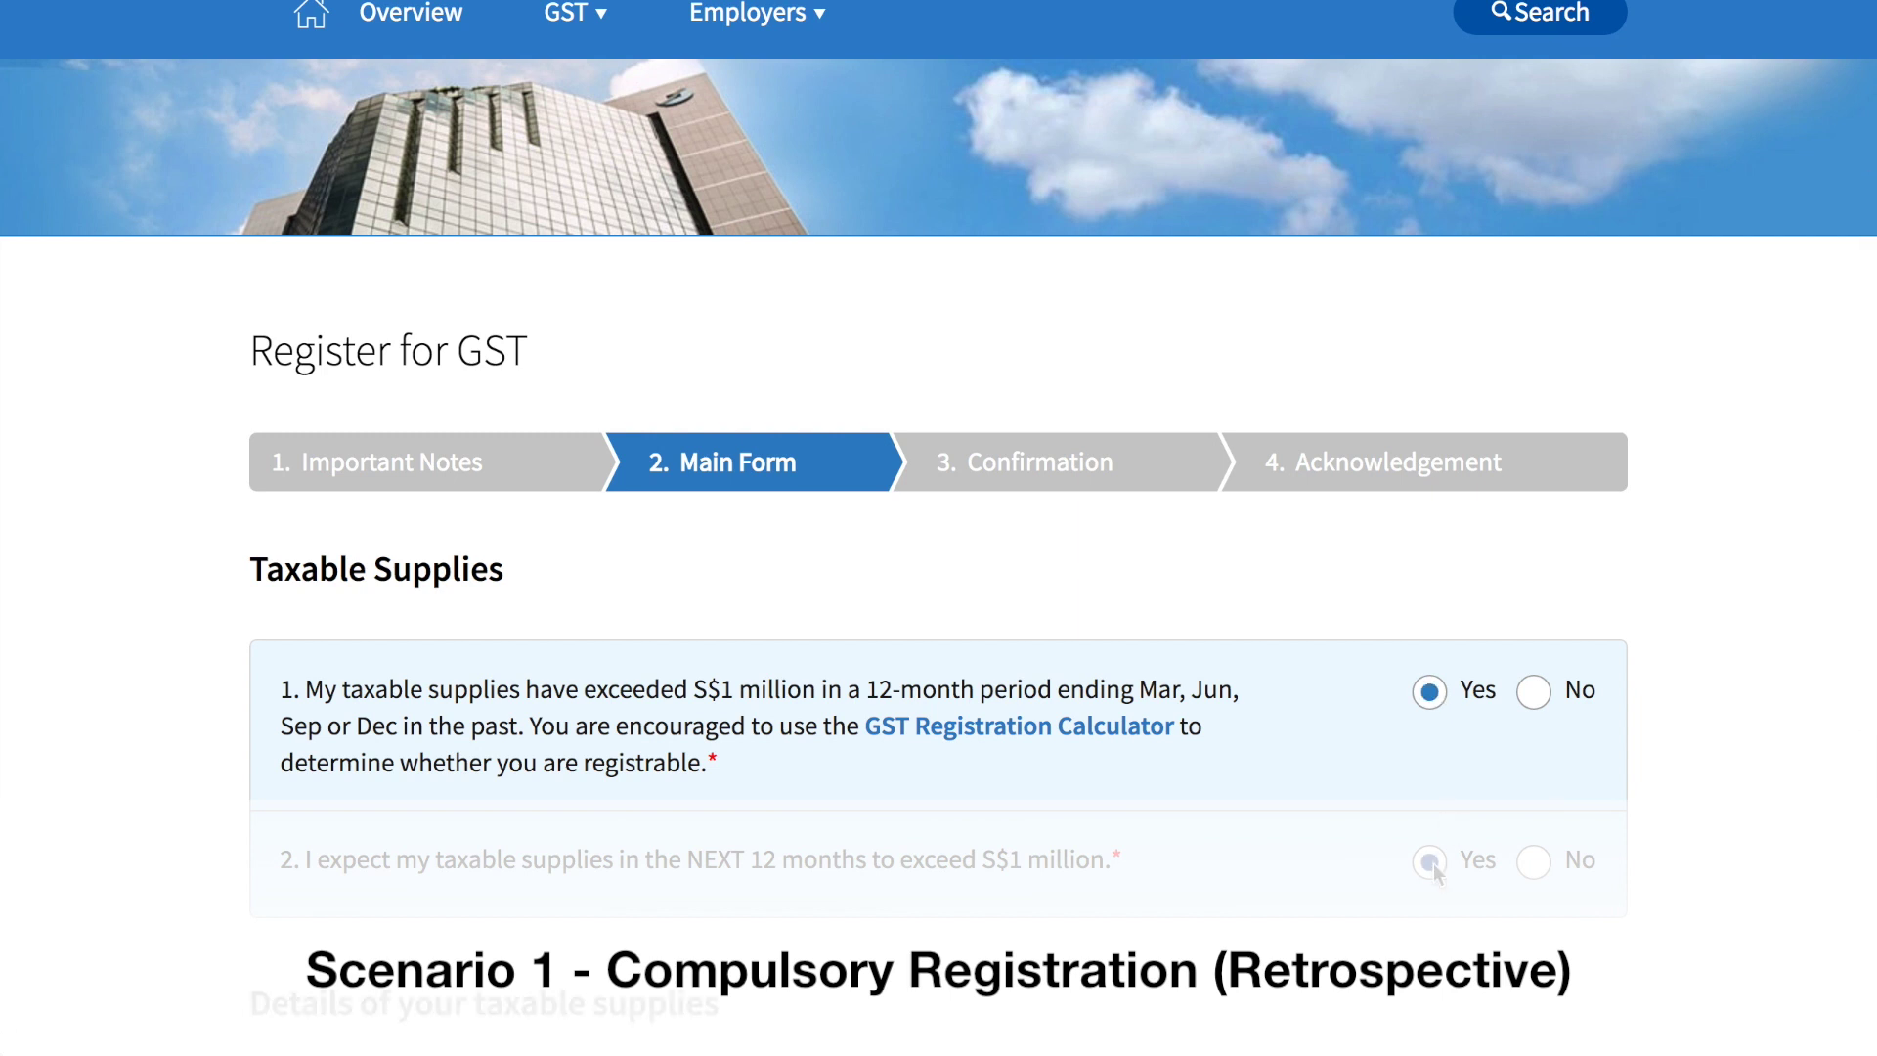
{"action": "scroll", "coordinate": [1433, 864], "scroll_direction": "down", "scroll_amount": 4}
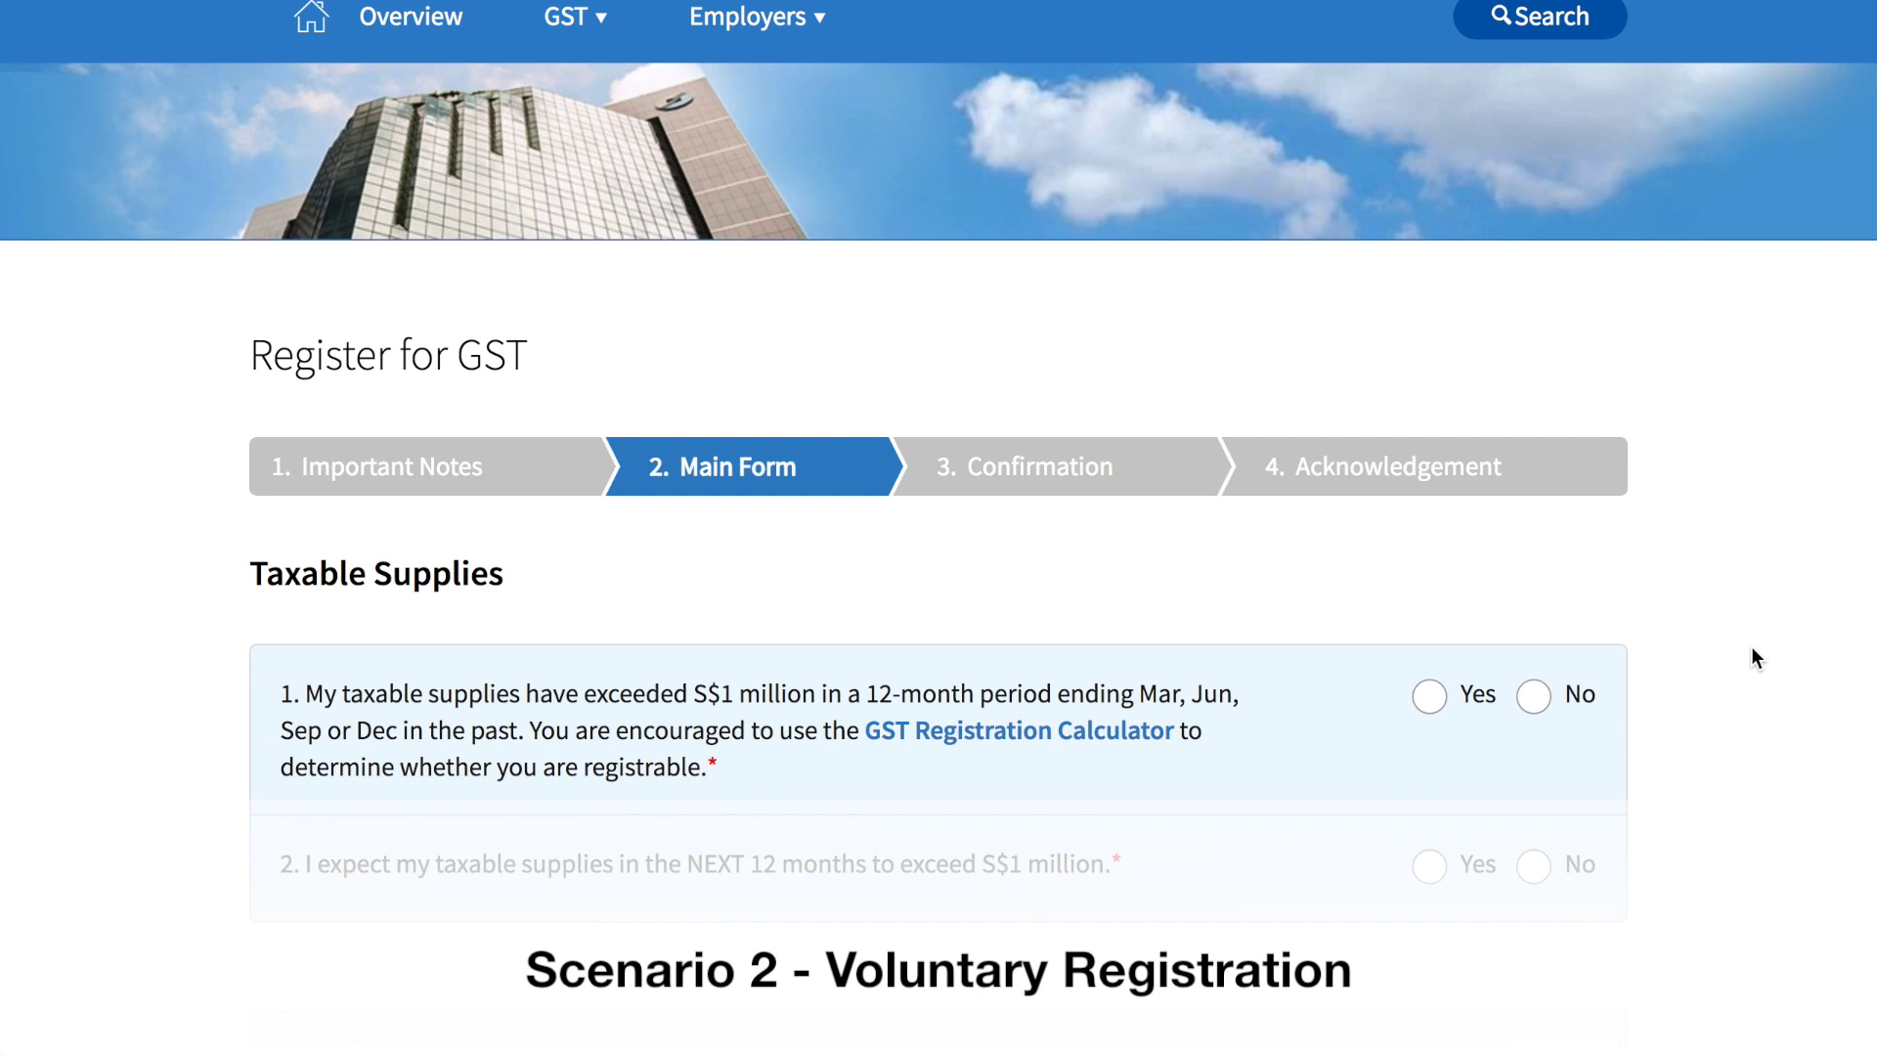
Step: Answer Yes to past supplies exceeding S$1 million and No for the next 12 months
{"action": "scroll", "coordinate": [1751, 647], "scroll_direction": "down", "scroll_amount": 3}
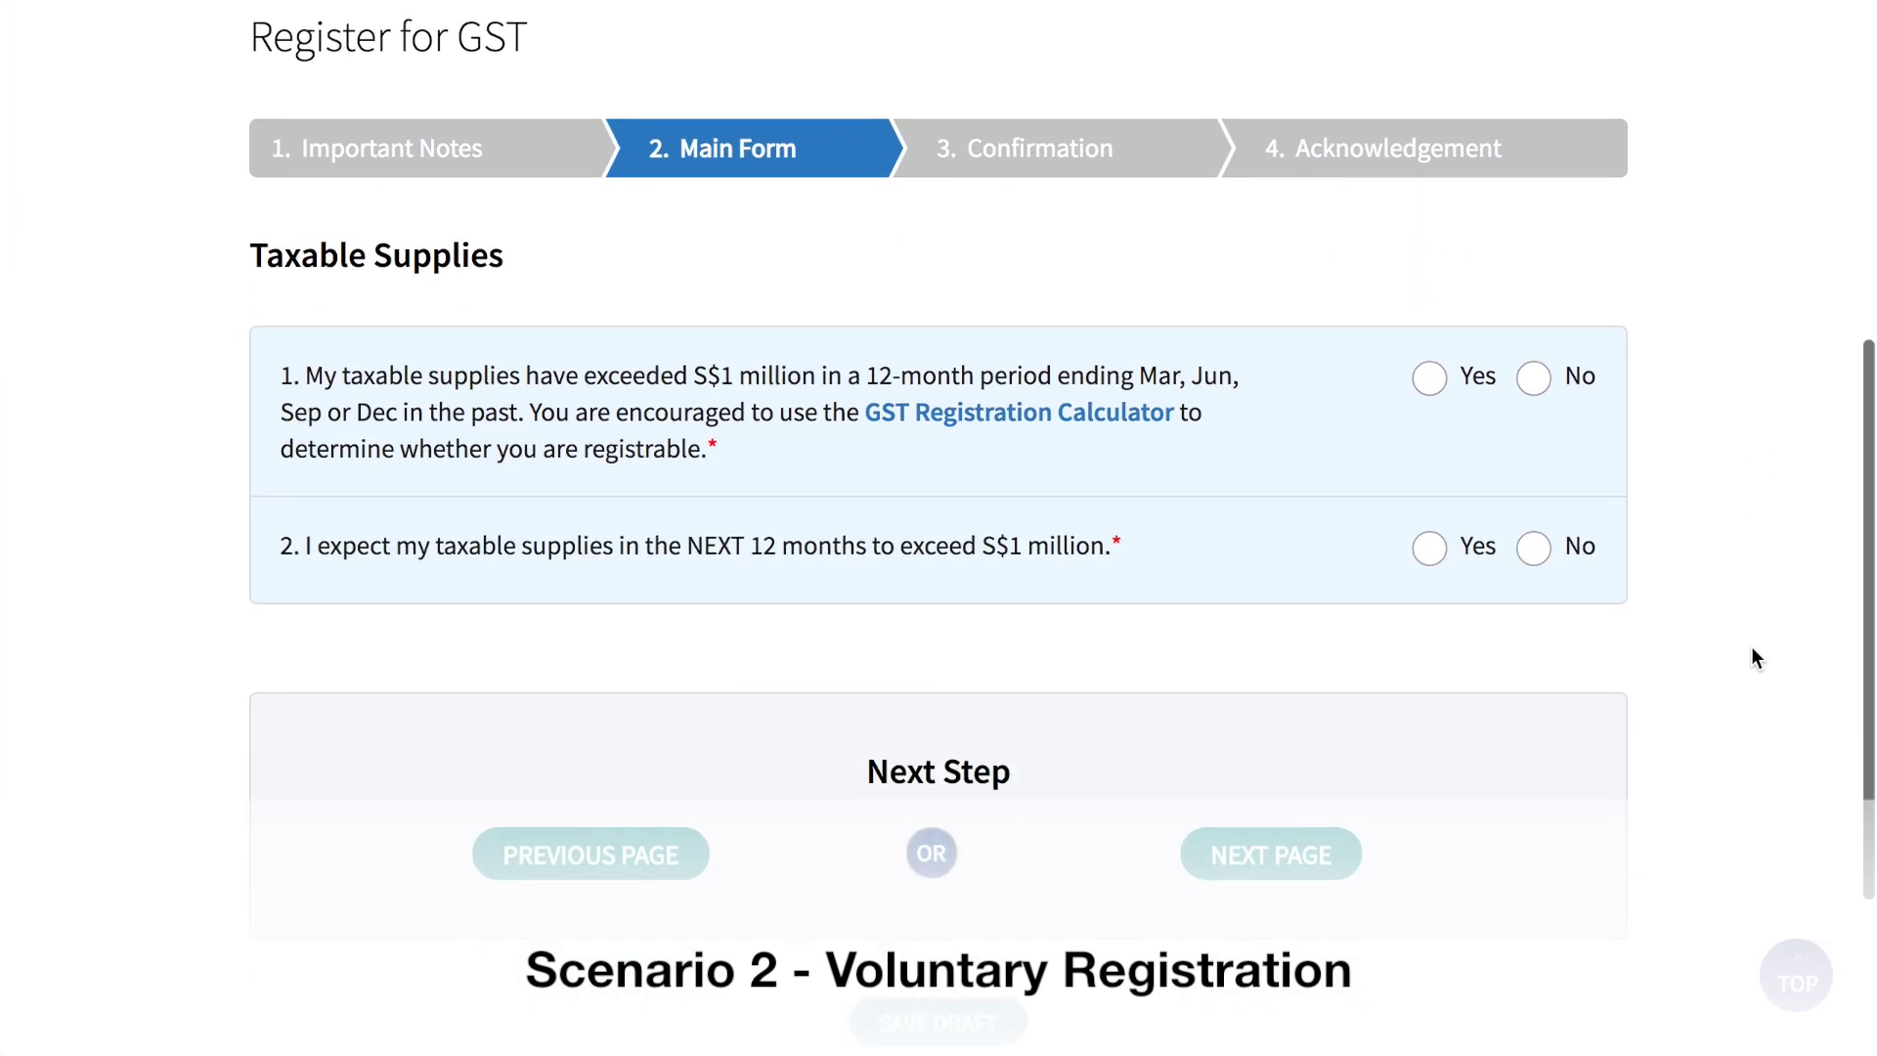
{"action": "left_click", "coordinate": [1434, 379]}
{"action": "left_click", "coordinate": [1537, 551]}
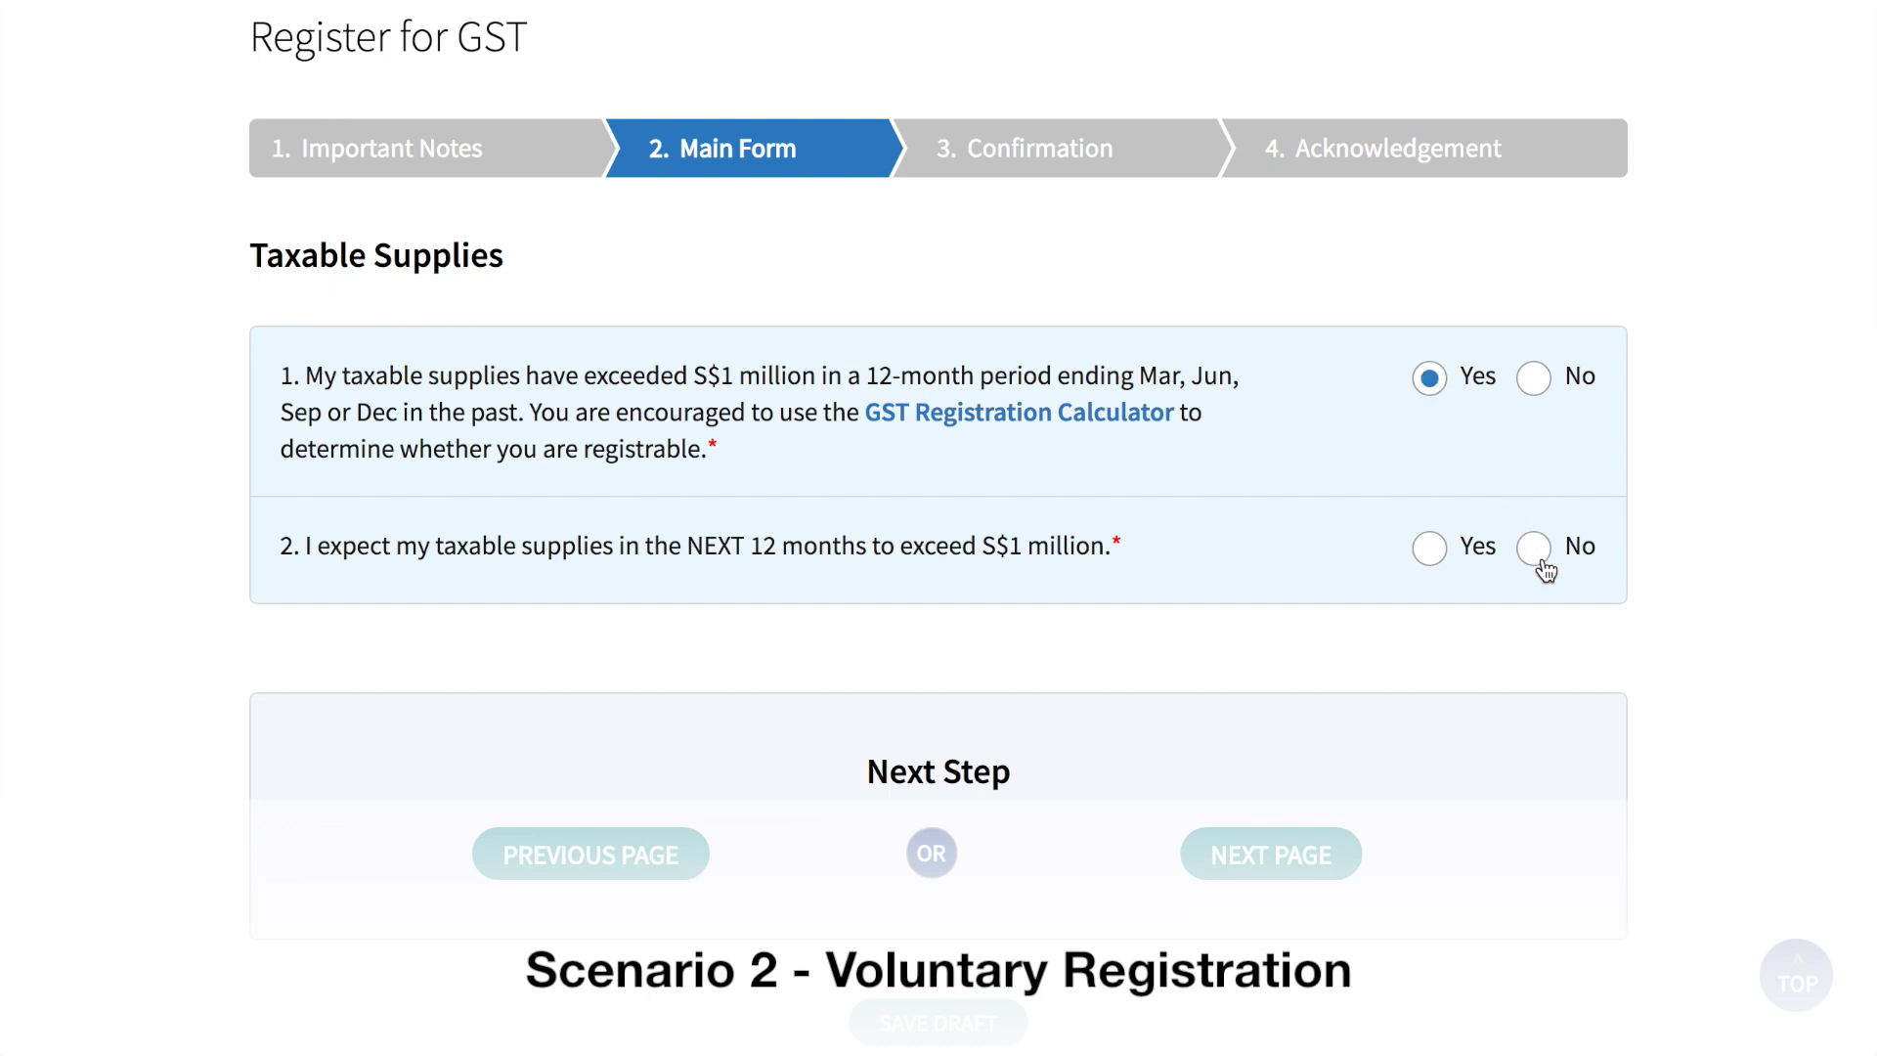
{"action": "scroll", "coordinate": [1540, 559], "scroll_direction": "down", "scroll_amount": 5}
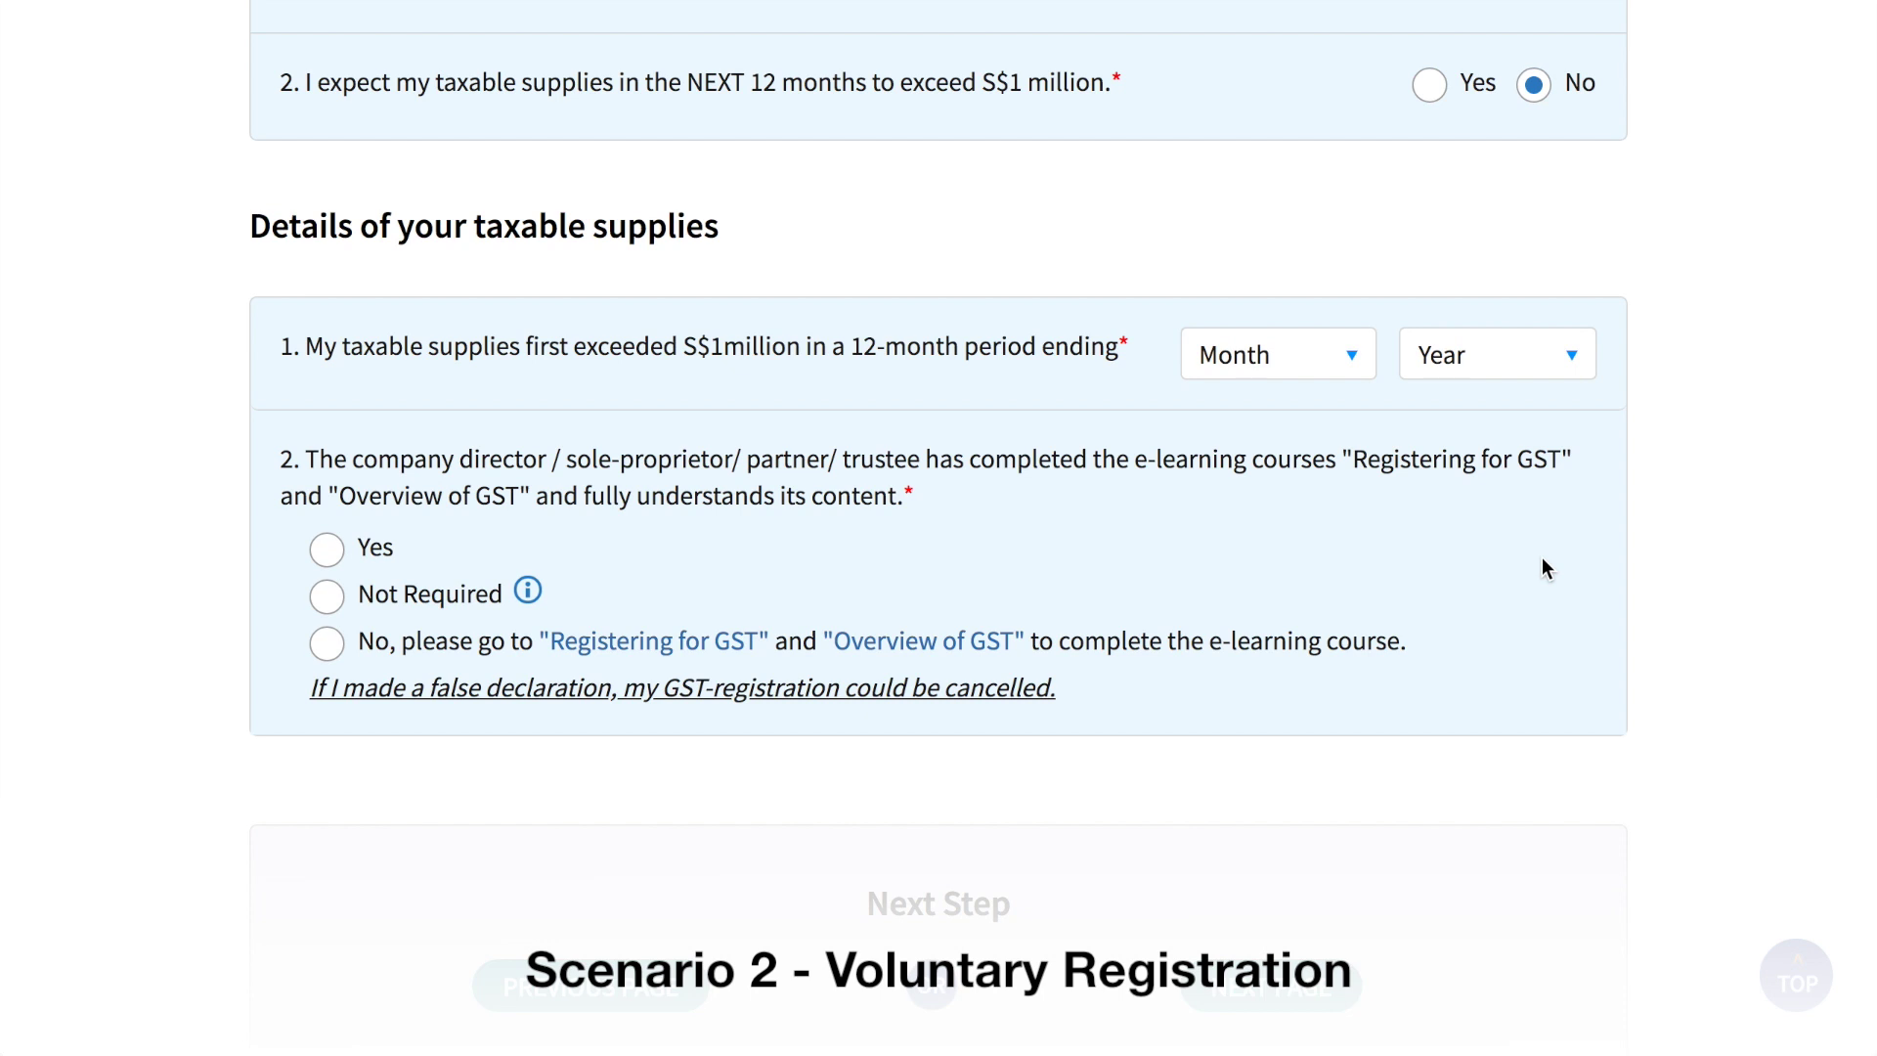
Step: Set the period ending to Jan to Mar 2018 and confirm the e-learning courses are completed
{"action": "left_click", "coordinate": [1315, 354]}
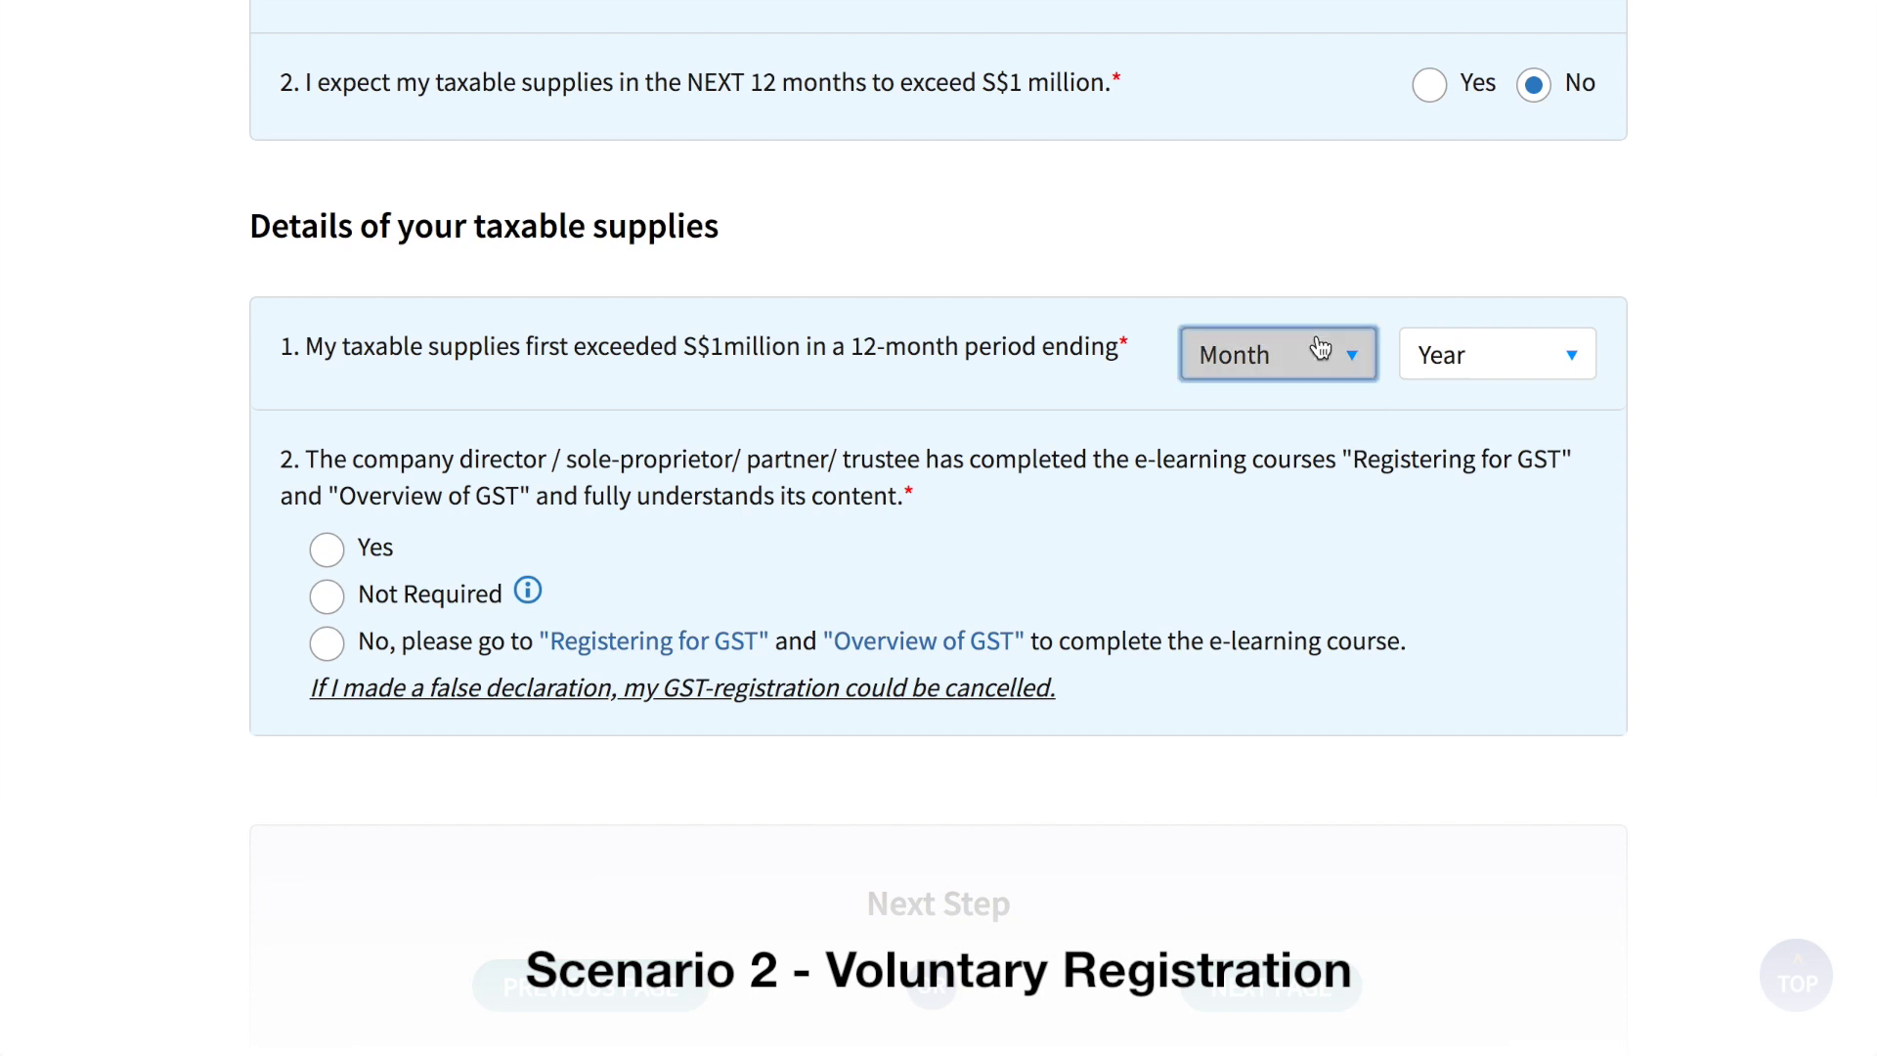
{"action": "left_click", "coordinate": [1290, 461]}
{"action": "left_click", "coordinate": [1475, 357]}
{"action": "scroll", "coordinate": [1499, 721], "scroll_direction": "down", "scroll_amount": 5}
{"action": "left_click", "coordinate": [1481, 1012]}
{"action": "scroll", "coordinate": [1479, 1010], "scroll_direction": "down", "scroll_amount": 2}
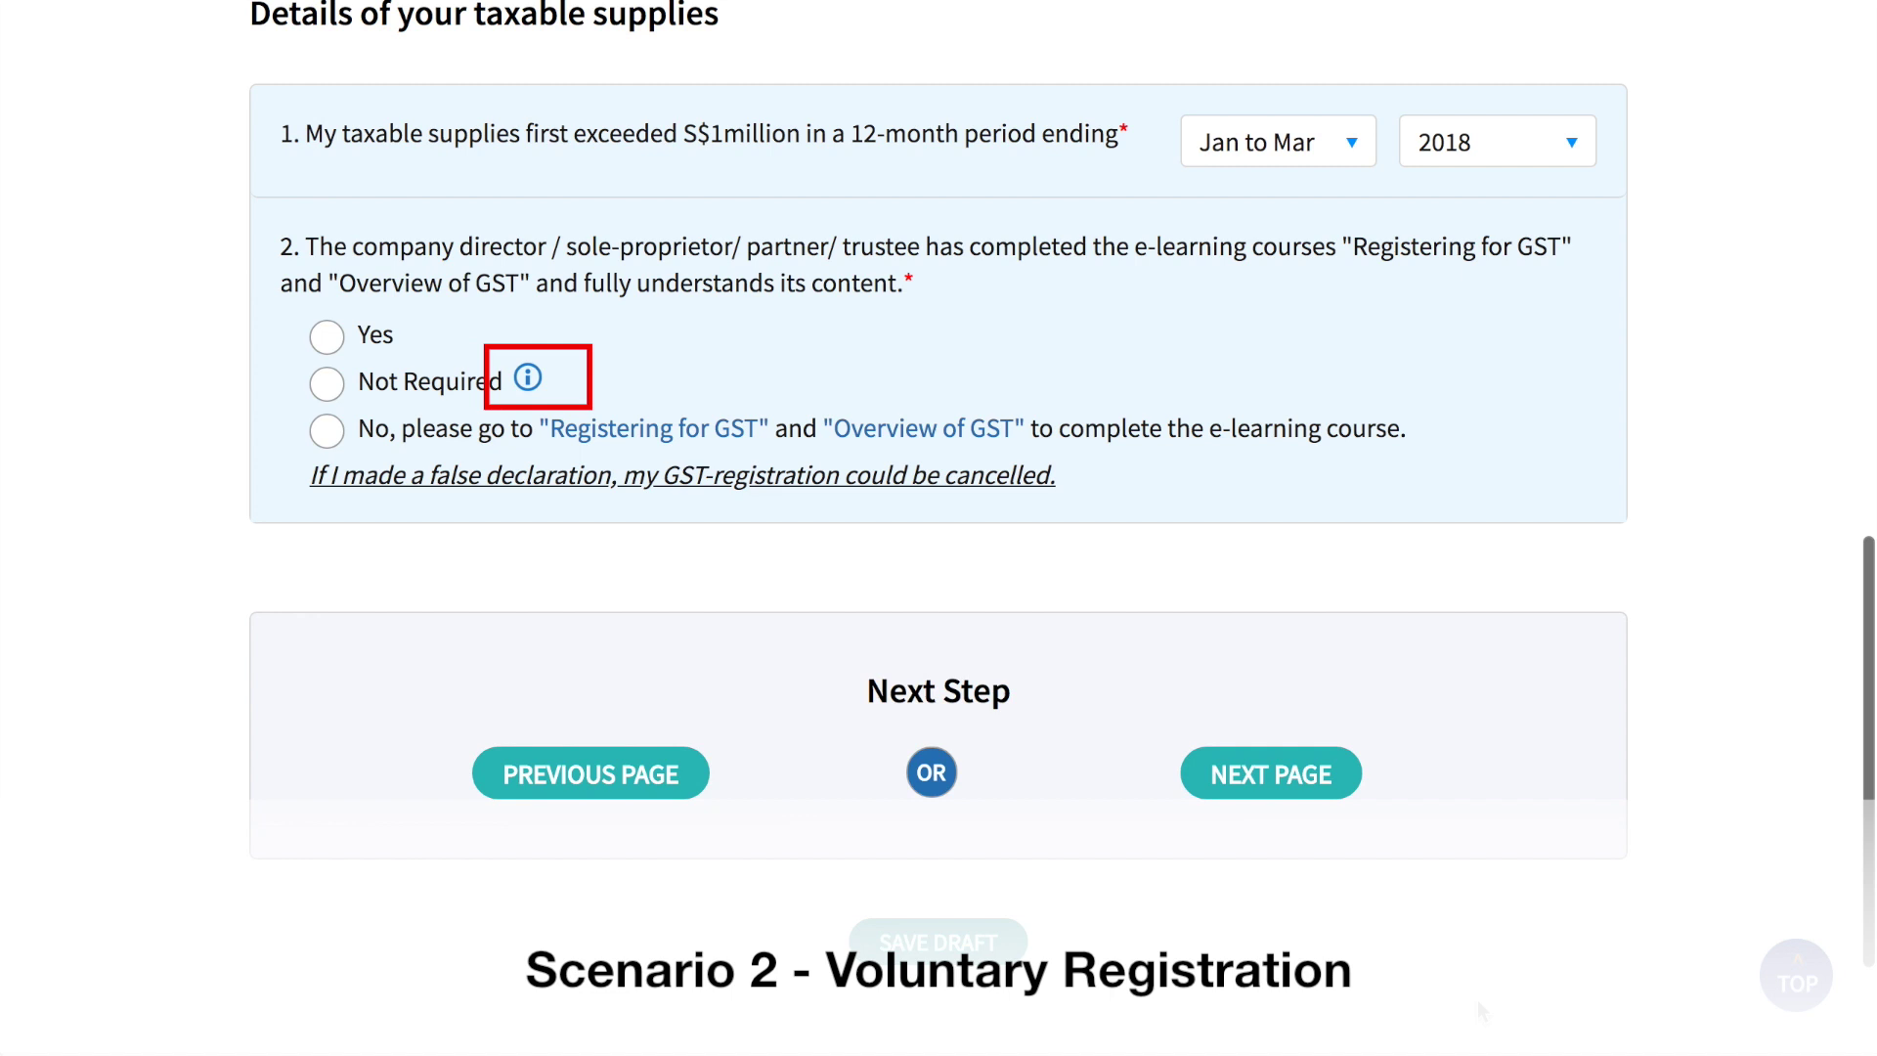
{"action": "left_click", "coordinate": [328, 337]}
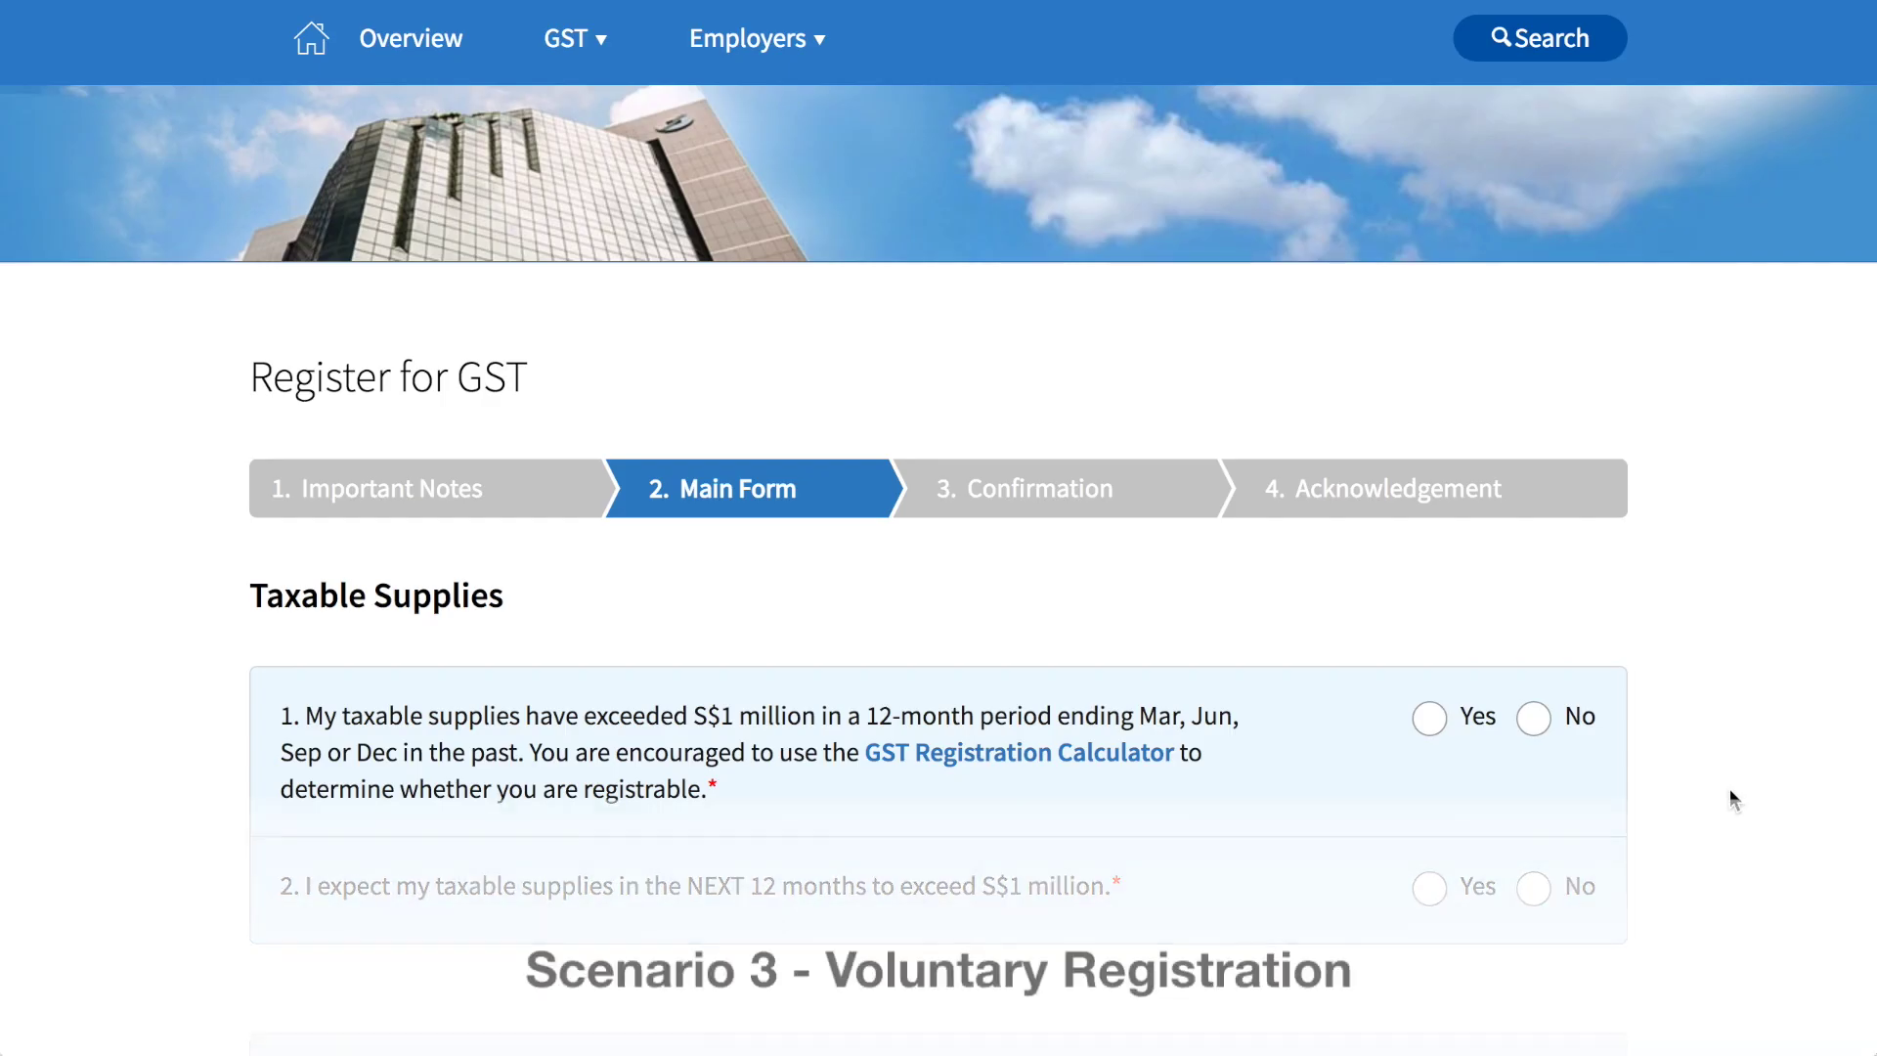
Step: Answer No to both S$1 million questions and enter 600,000 local and 0 zero-rated supplies
{"action": "scroll", "coordinate": [1728, 788], "scroll_direction": "down", "scroll_amount": 5}
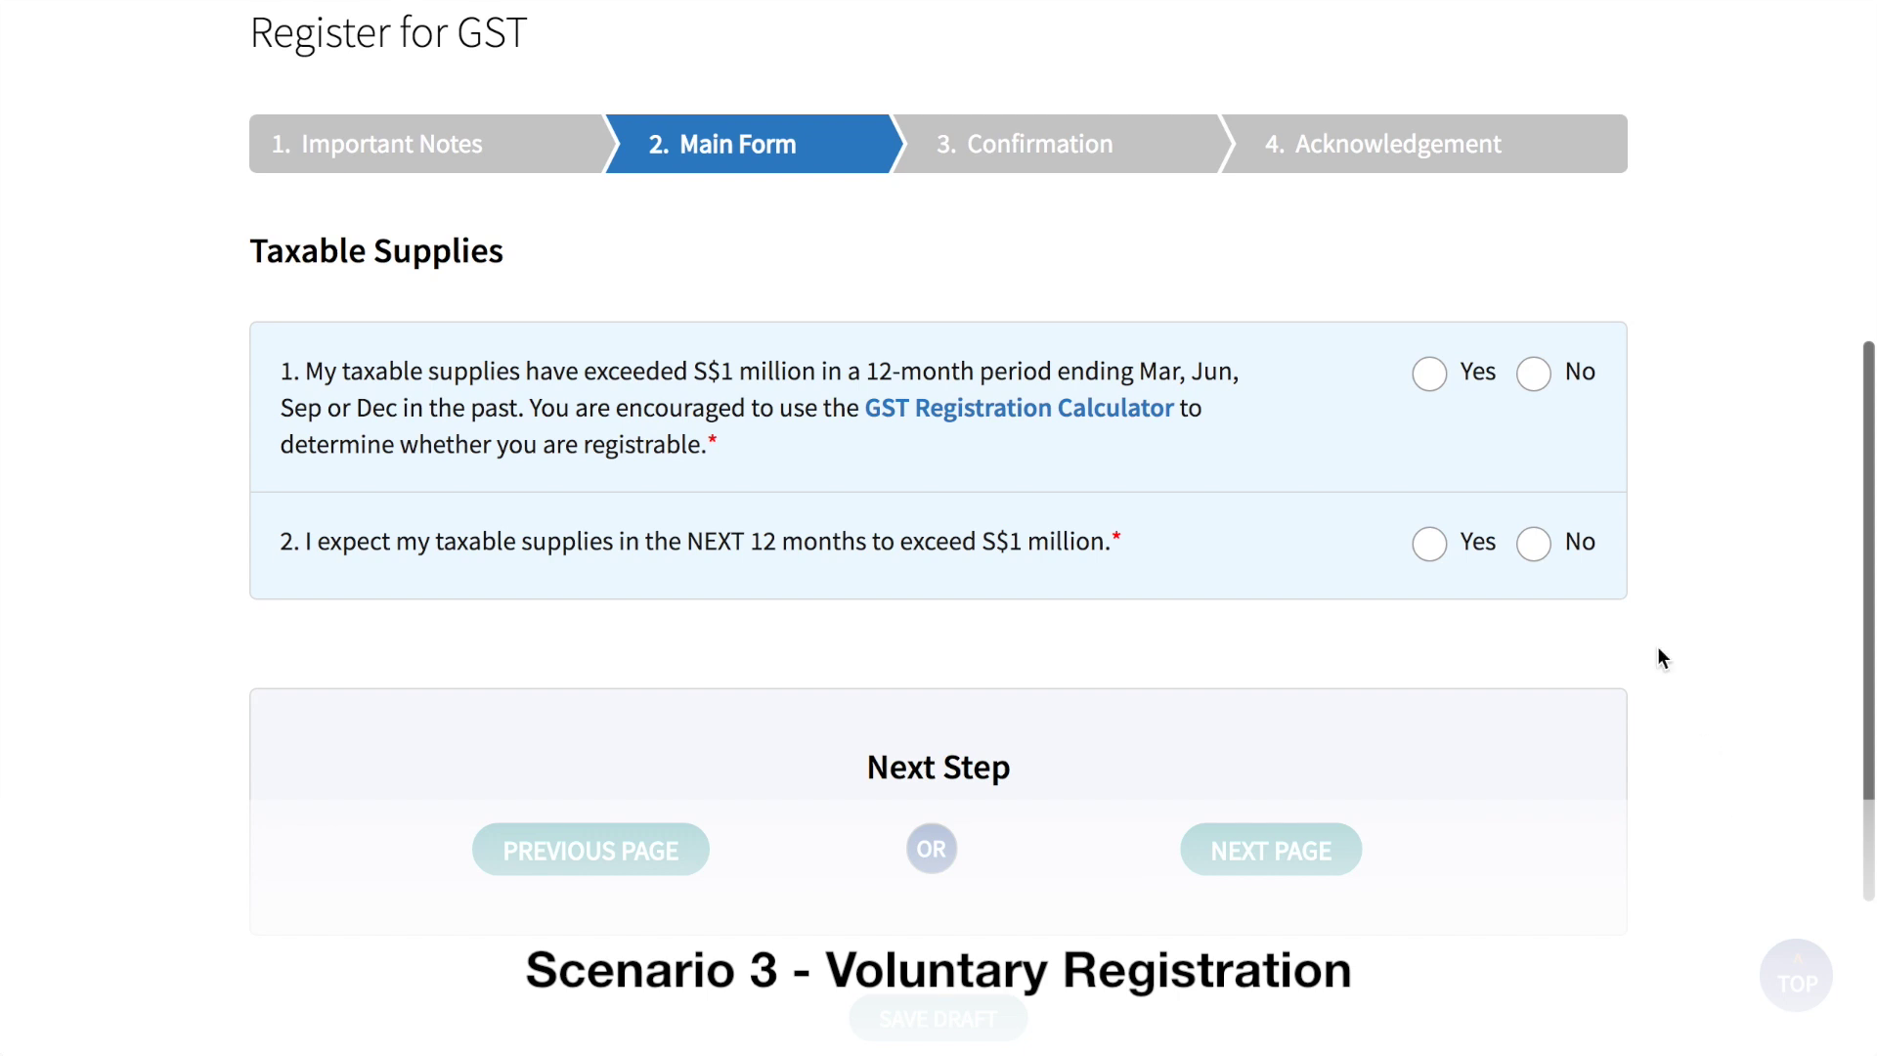
{"action": "left_click", "coordinate": [1533, 373]}
{"action": "left_click", "coordinate": [1535, 547]}
{"action": "scroll", "coordinate": [1535, 549], "scroll_direction": "down", "scroll_amount": 6}
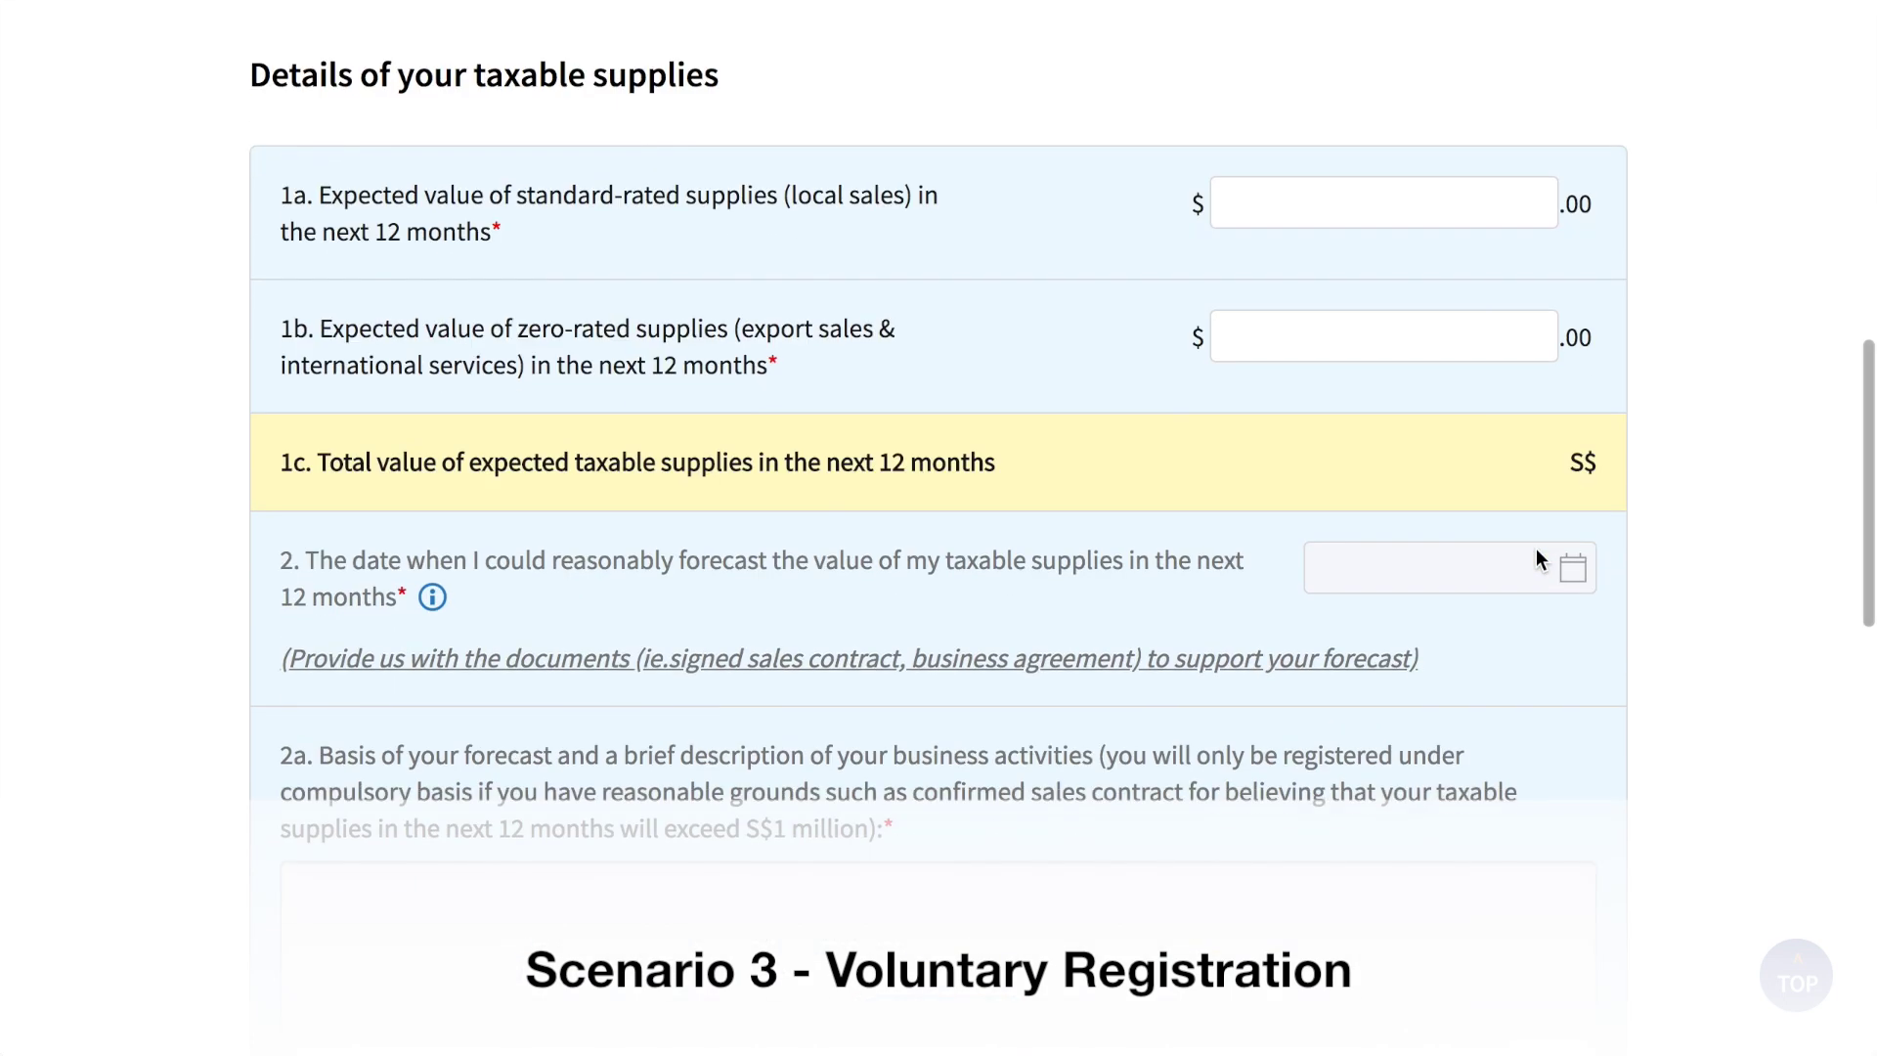
{"action": "left_click", "coordinate": [1375, 184]}
{"action": "type", "text": "600,000"}
{"action": "left_click", "coordinate": [1375, 321]}
{"action": "type", "text": "0"}
Step: Set the first taxable supply date to 3 May 2018
{"action": "scroll", "coordinate": [1760, 463], "scroll_direction": "down", "scroll_amount": 5}
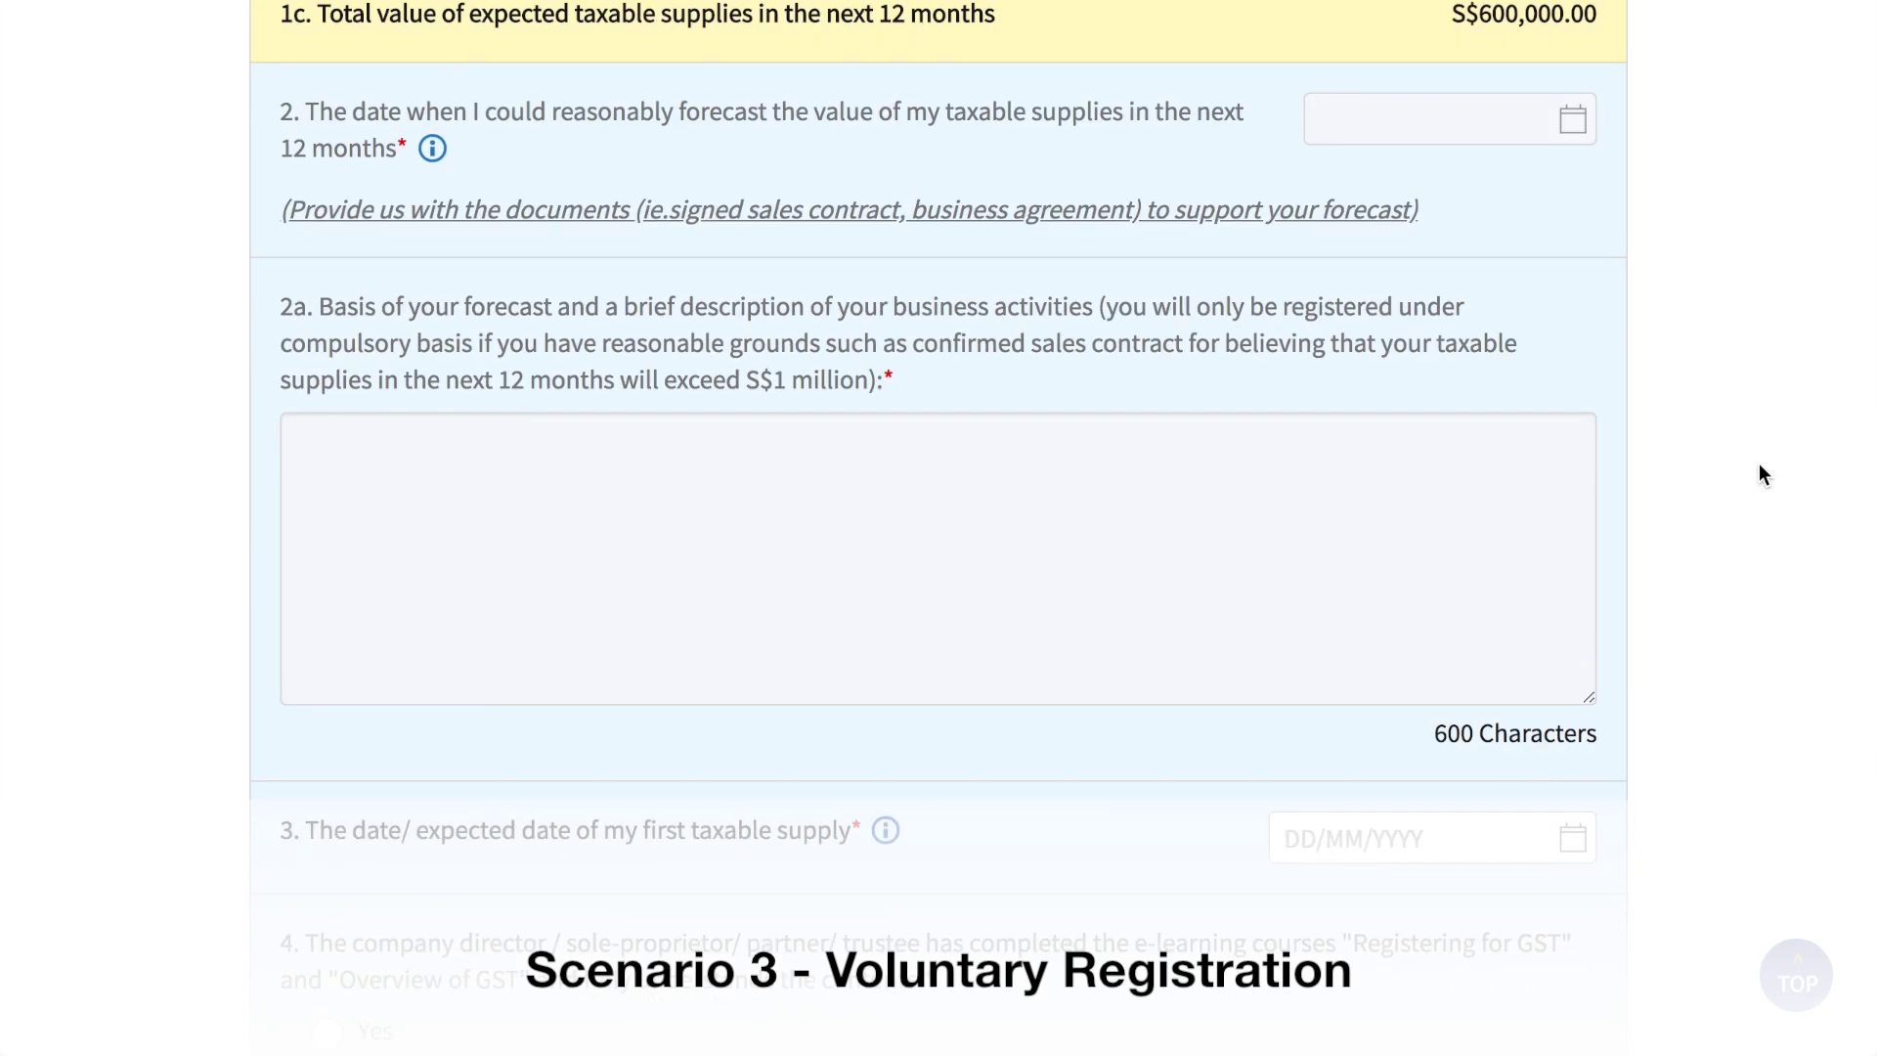
{"action": "scroll", "coordinate": [1759, 464], "scroll_direction": "down", "scroll_amount": 6}
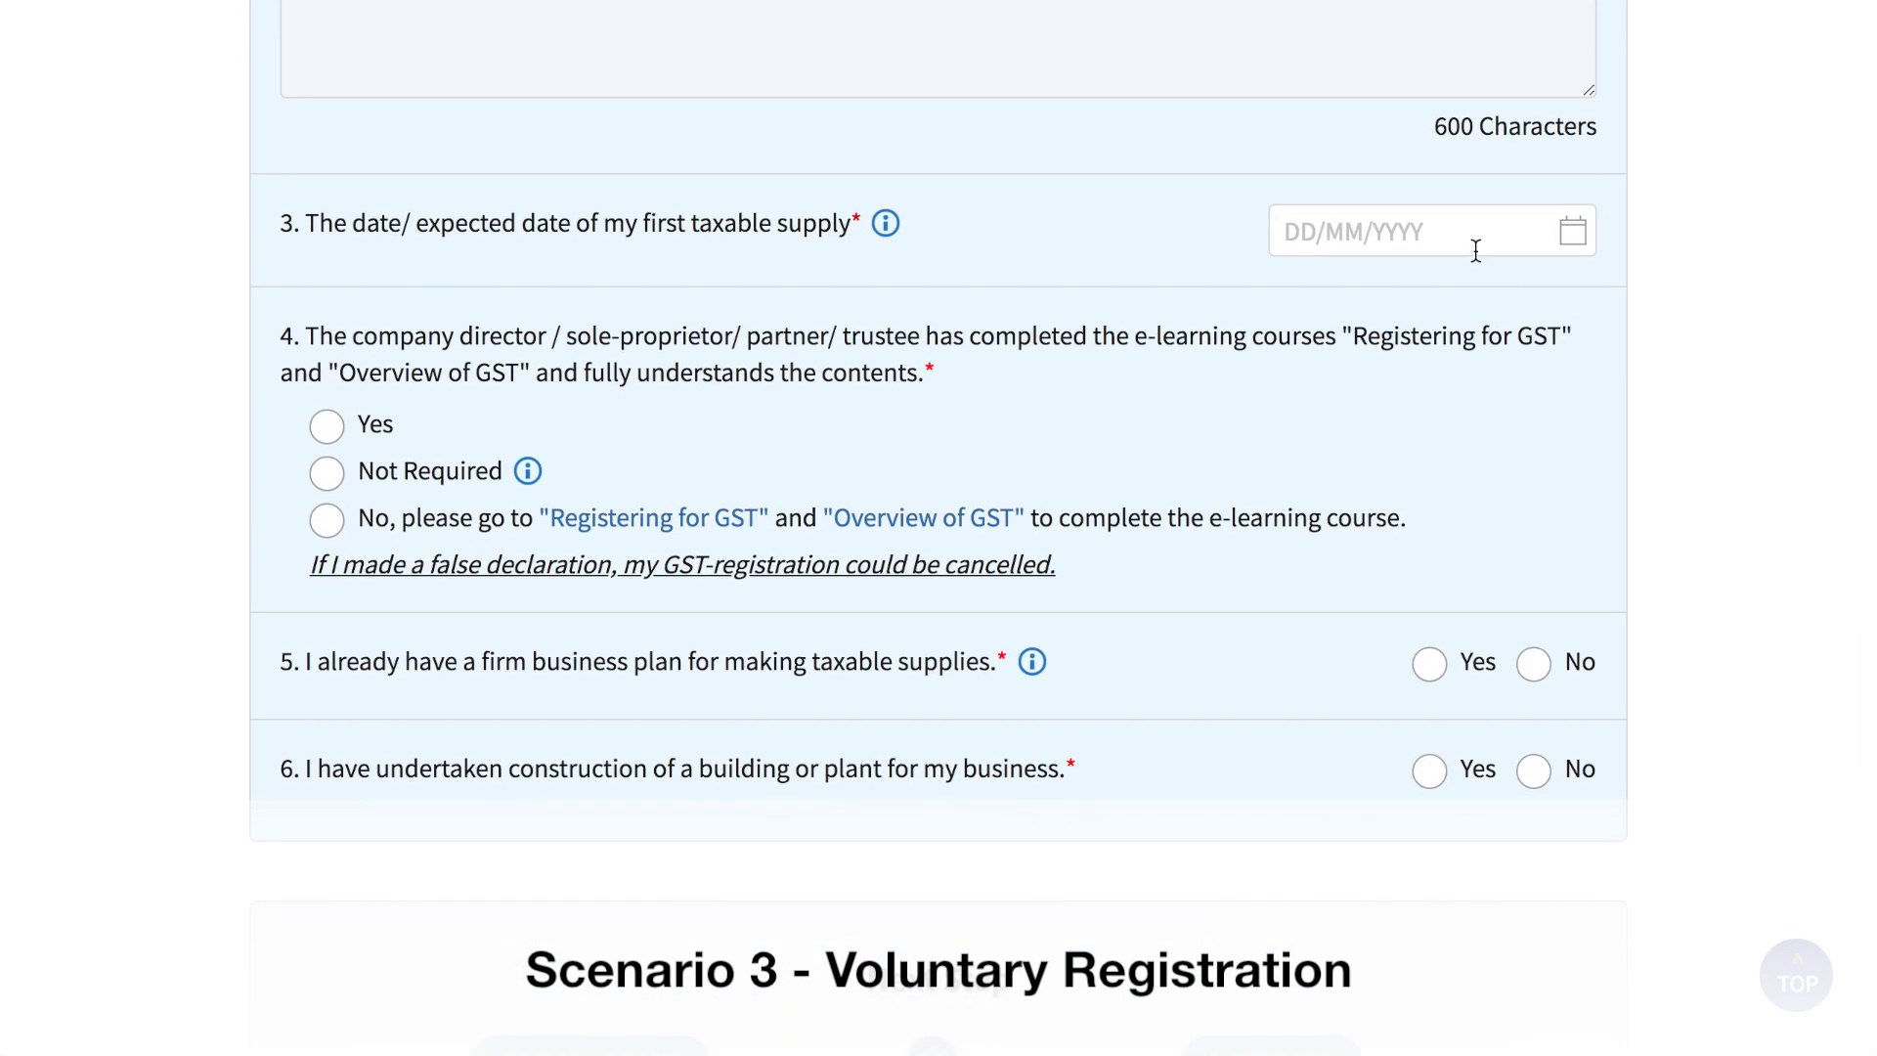
{"action": "left_click", "coordinate": [1470, 233]}
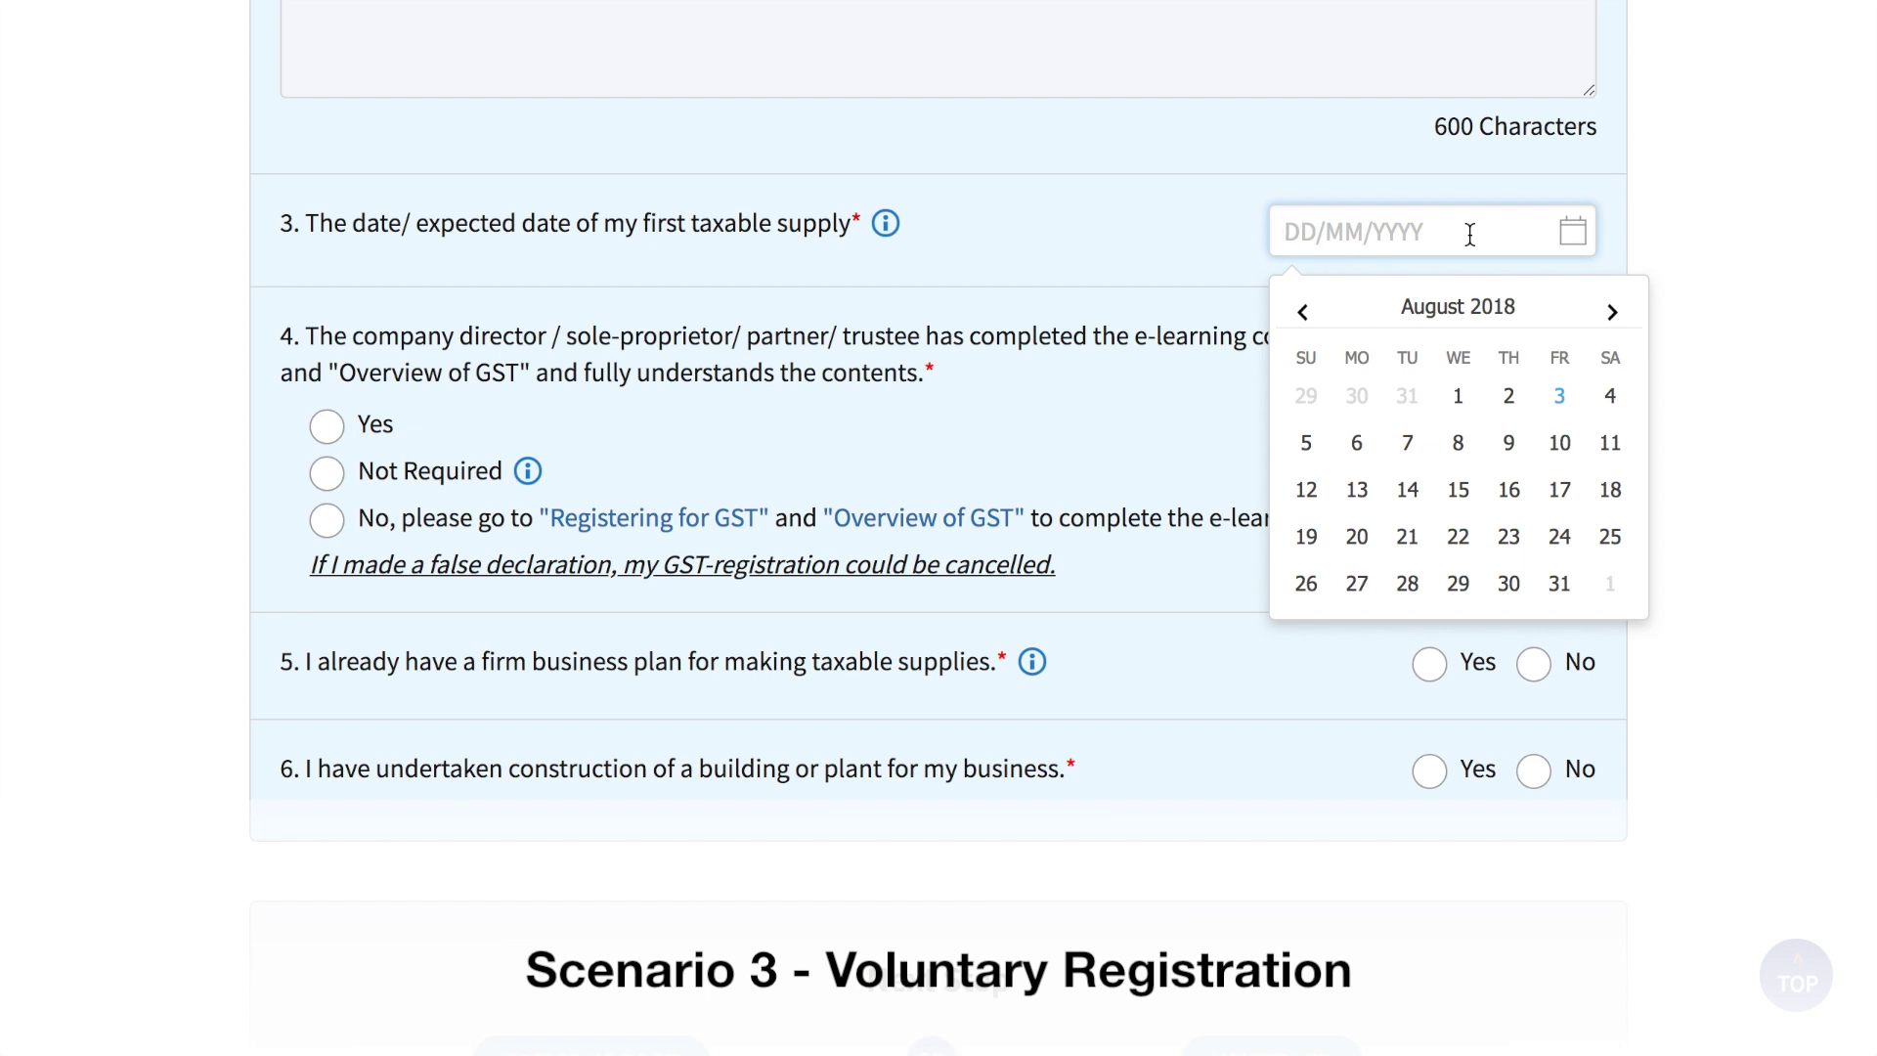
{"action": "left_click", "coordinate": [1303, 313]}
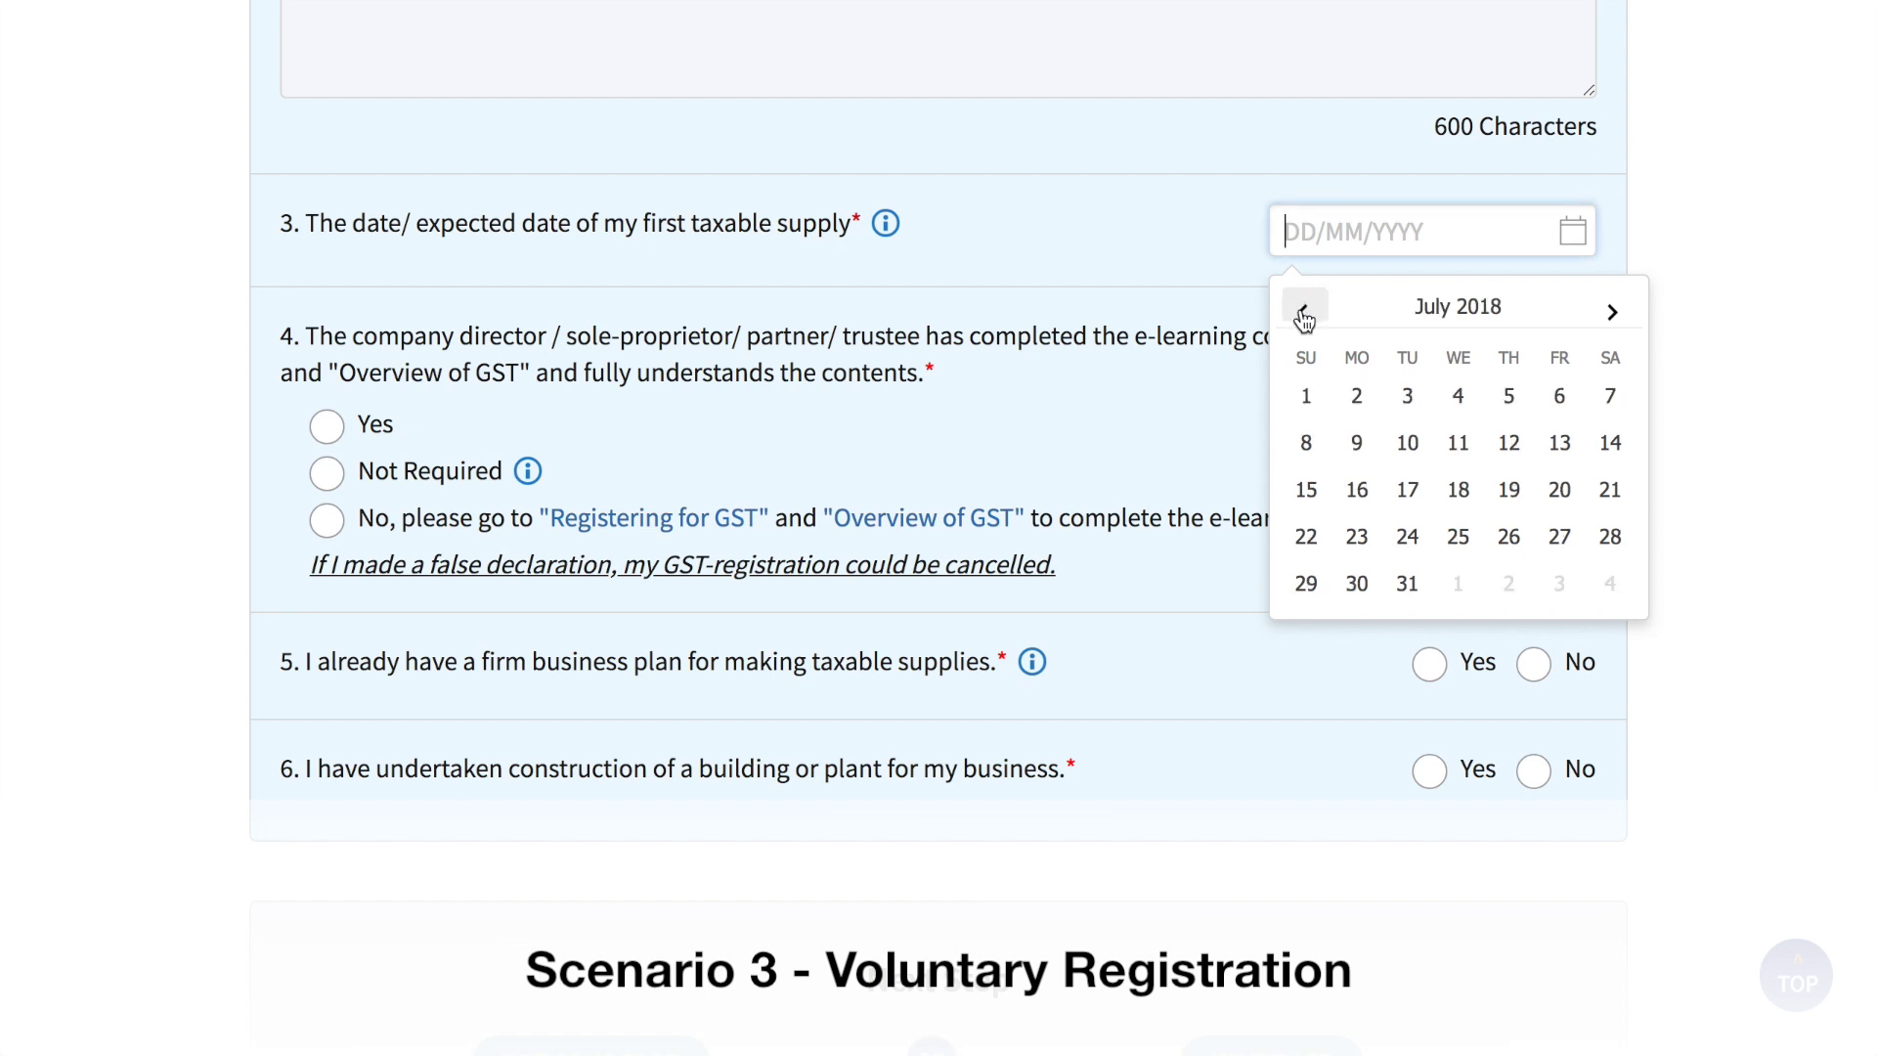
{"action": "left_click", "coordinate": [1303, 313]}
{"action": "left_click", "coordinate": [1303, 313]}
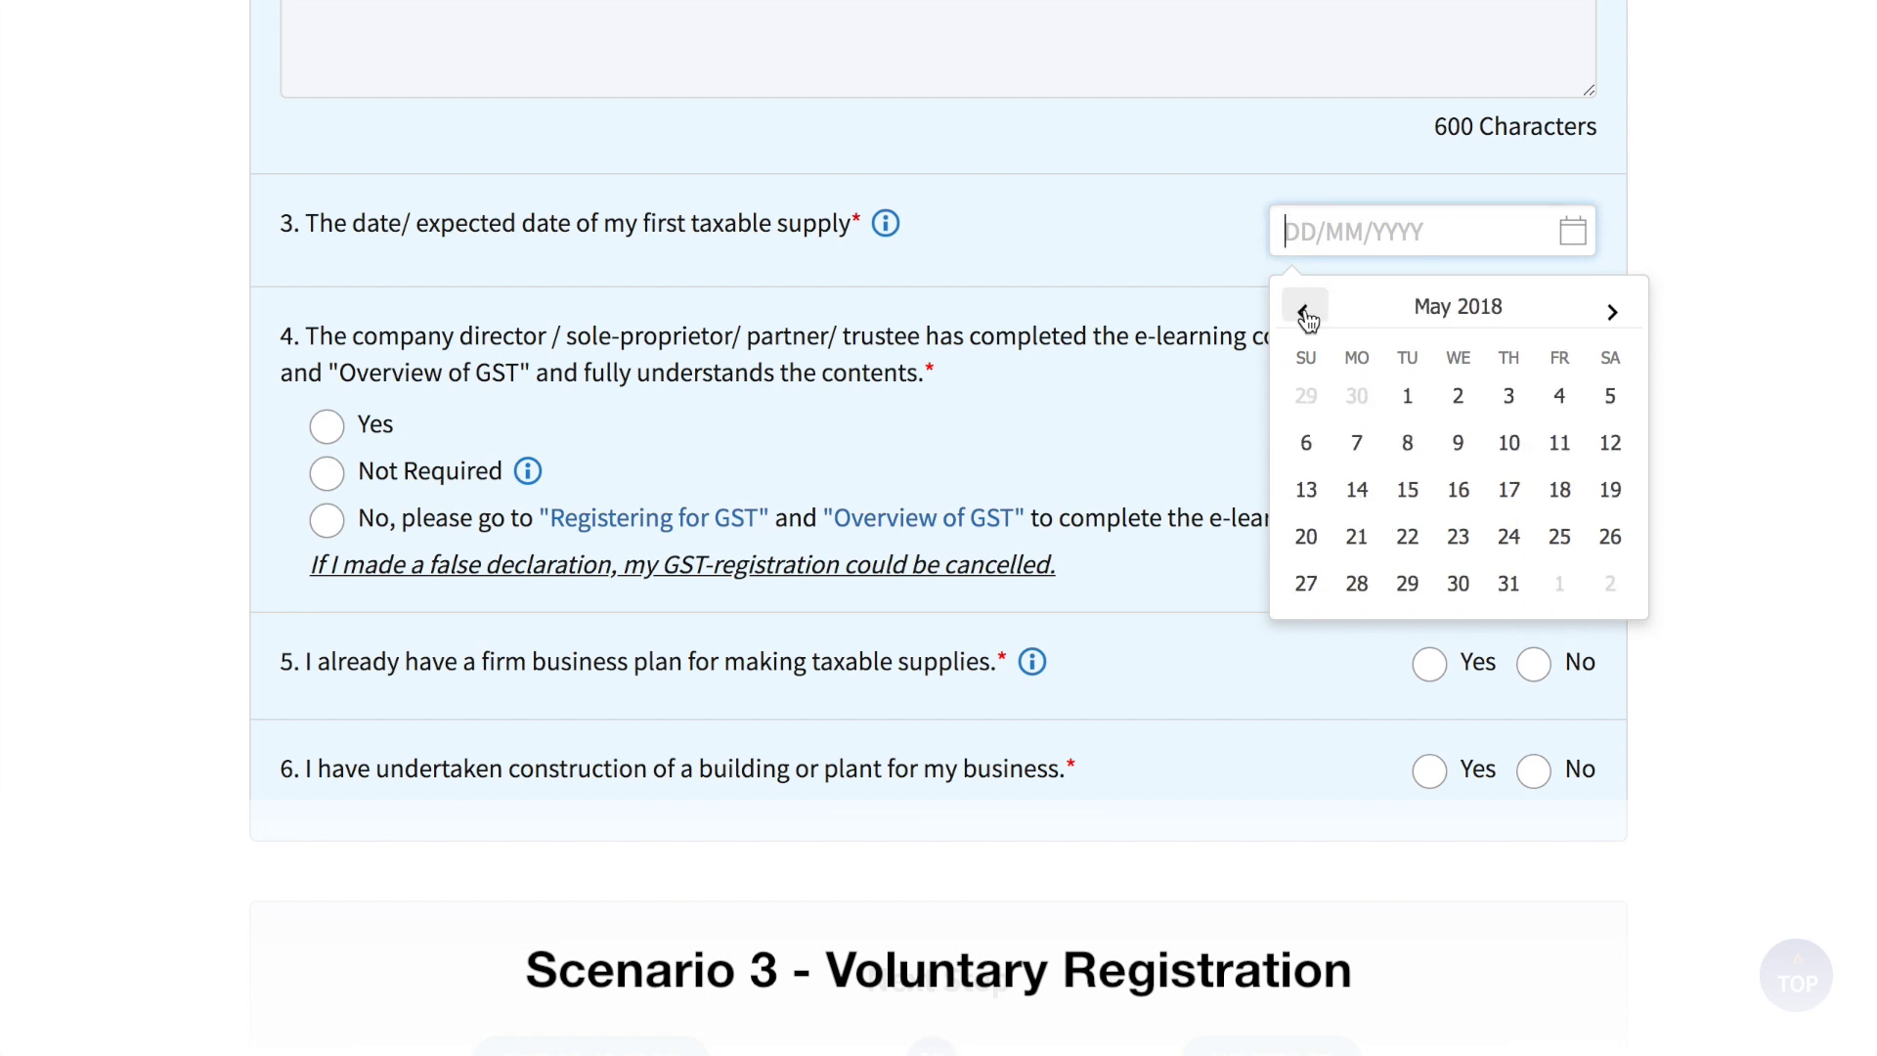
{"action": "left_click", "coordinate": [1511, 396]}
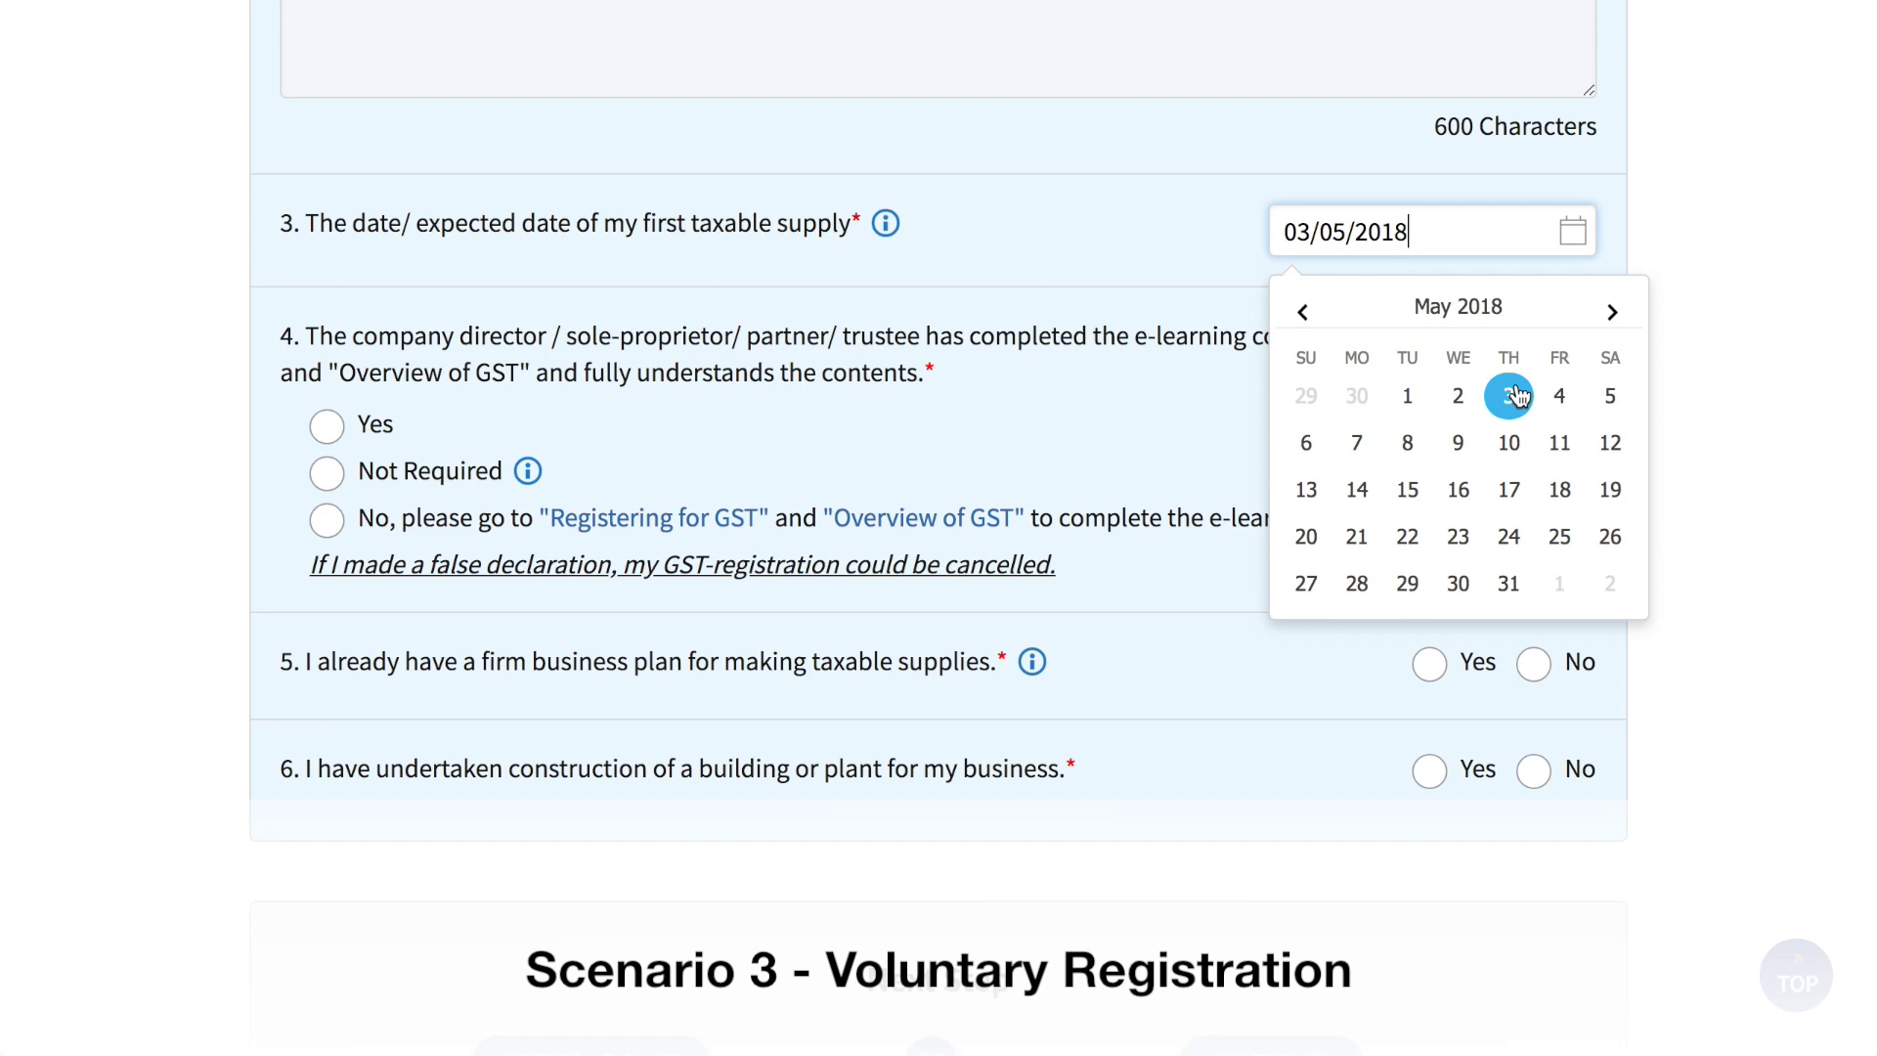
Step: Confirm e-learning completed, a firm business plan exists, and No to constructing a building or plant
{"action": "left_click", "coordinate": [324, 430]}
{"action": "left_click", "coordinate": [1431, 666]}
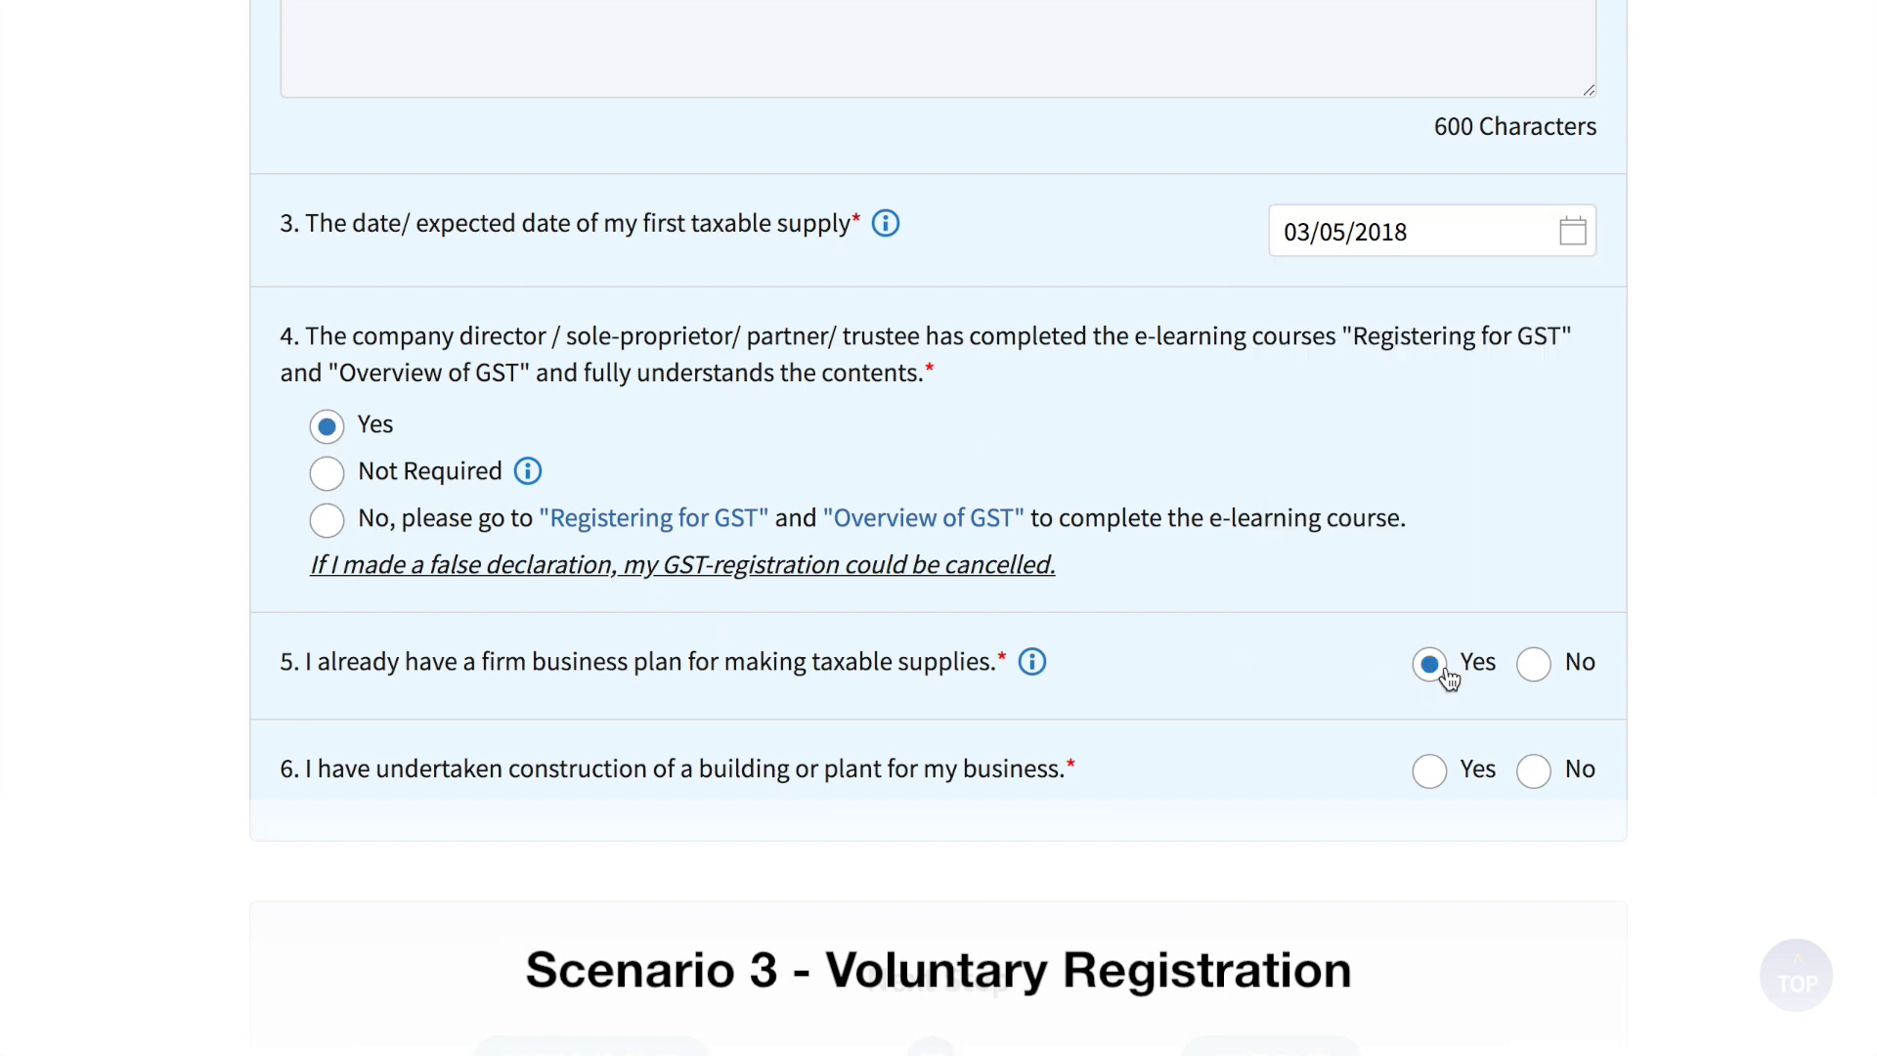
{"action": "left_click", "coordinate": [1533, 771]}
{"action": "scroll", "coordinate": [1542, 779], "scroll_direction": "down", "scroll_amount": 3}
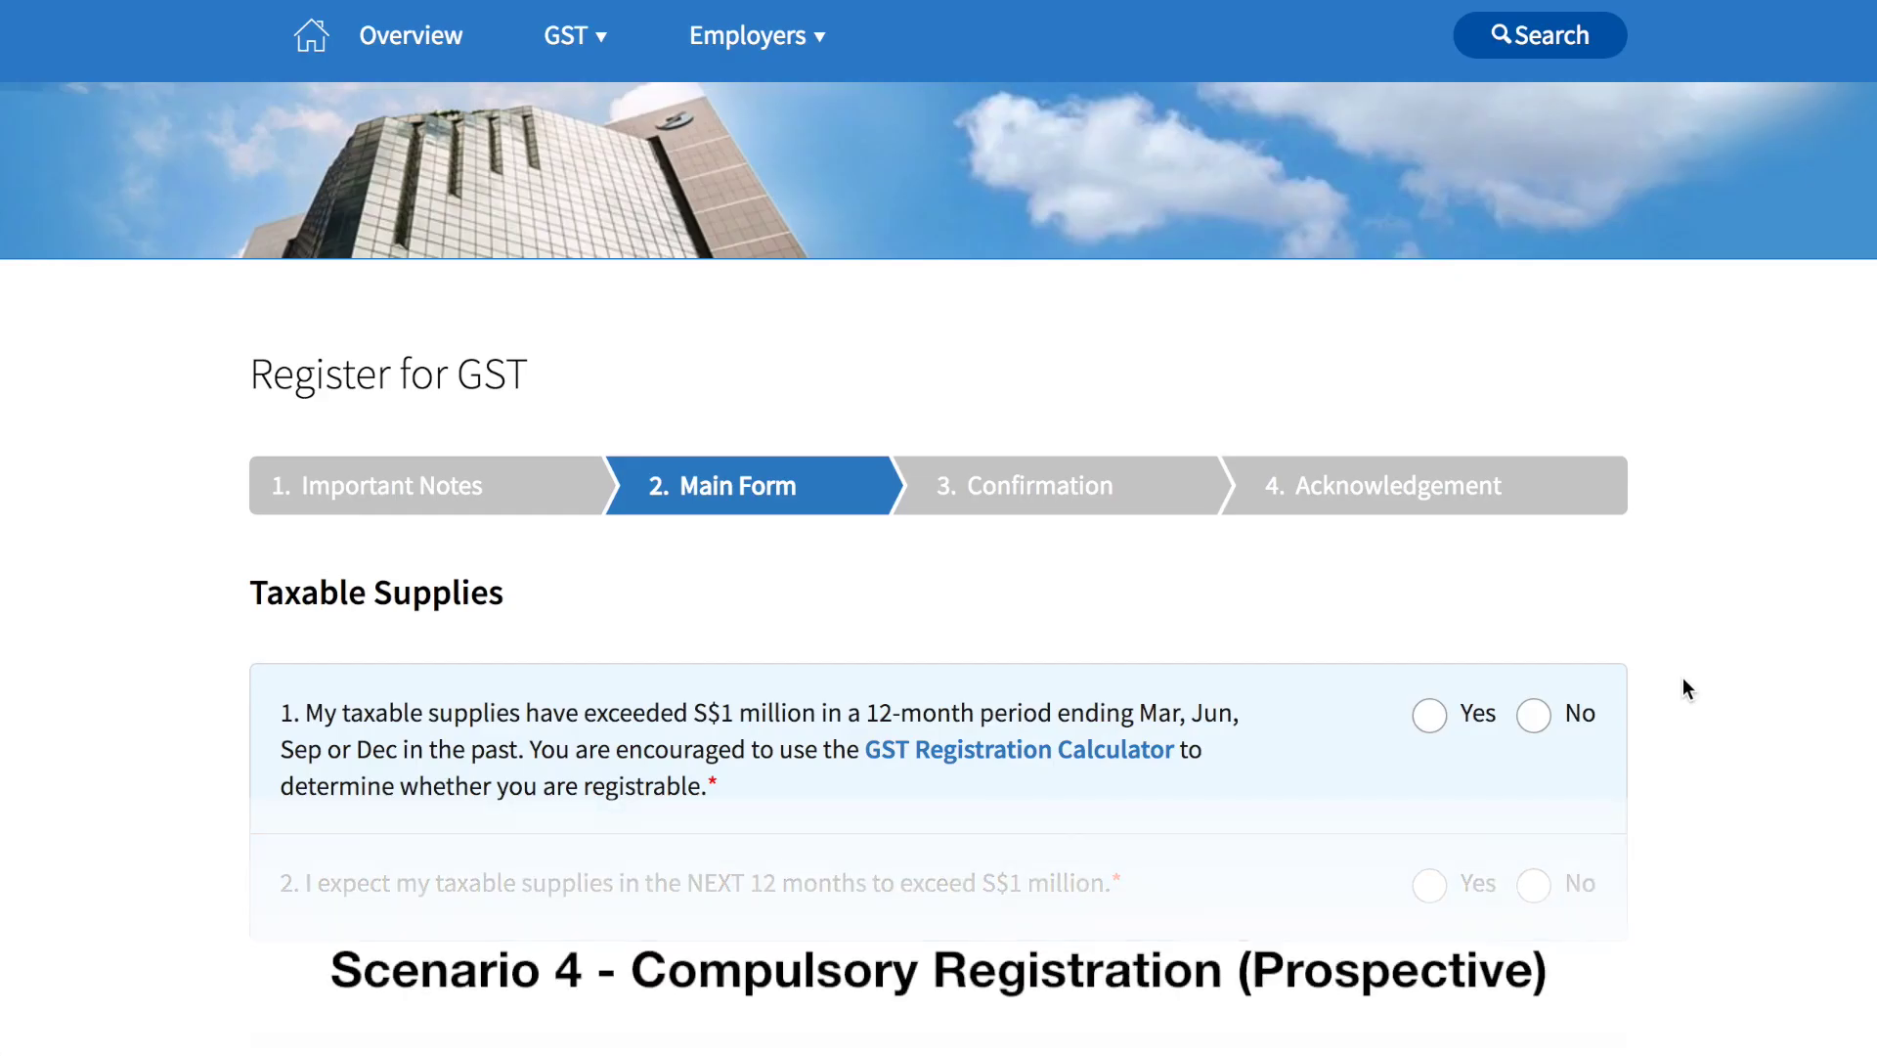
Step: Answer No to past and Yes to expected supplies over S$1 million, entering 1,100,000 and 0
{"action": "scroll", "coordinate": [1684, 681], "scroll_direction": "down", "scroll_amount": 2}
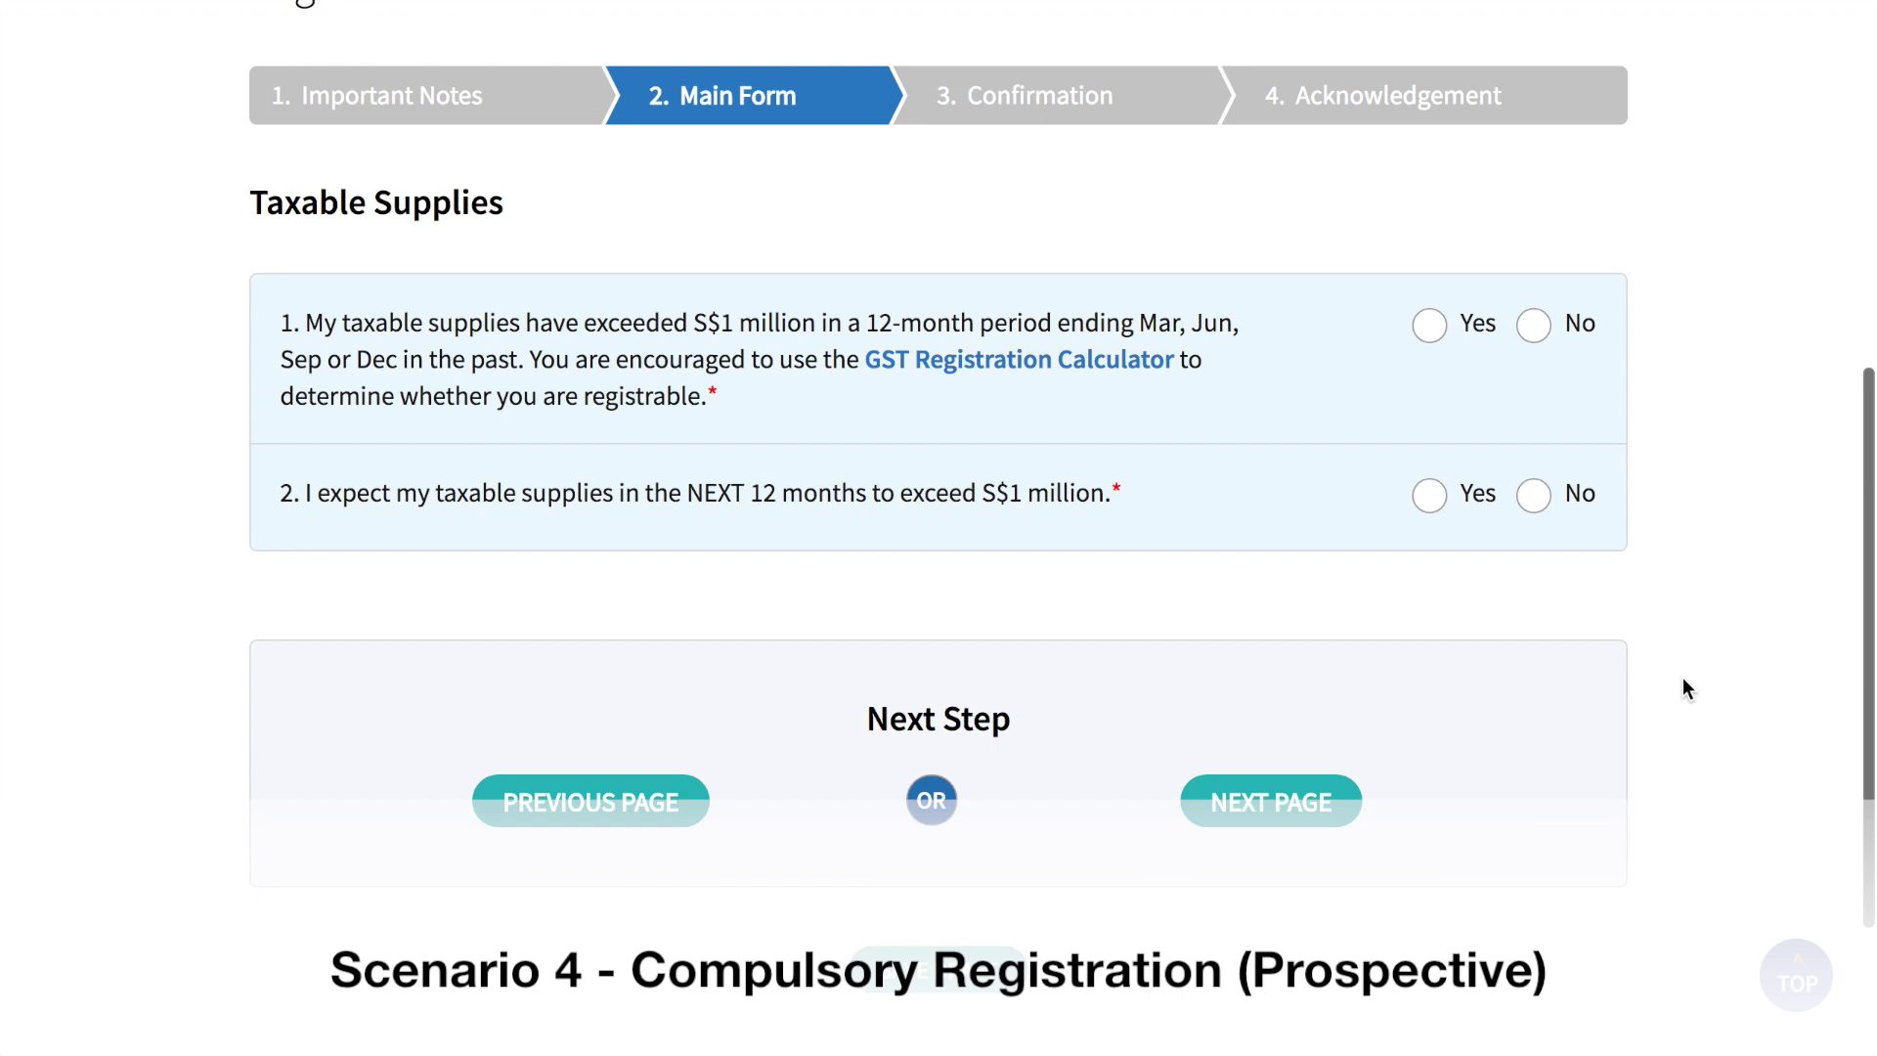
{"action": "scroll", "coordinate": [1683, 688], "scroll_direction": "up", "scroll_amount": 1}
{"action": "left_click", "coordinate": [1535, 327]}
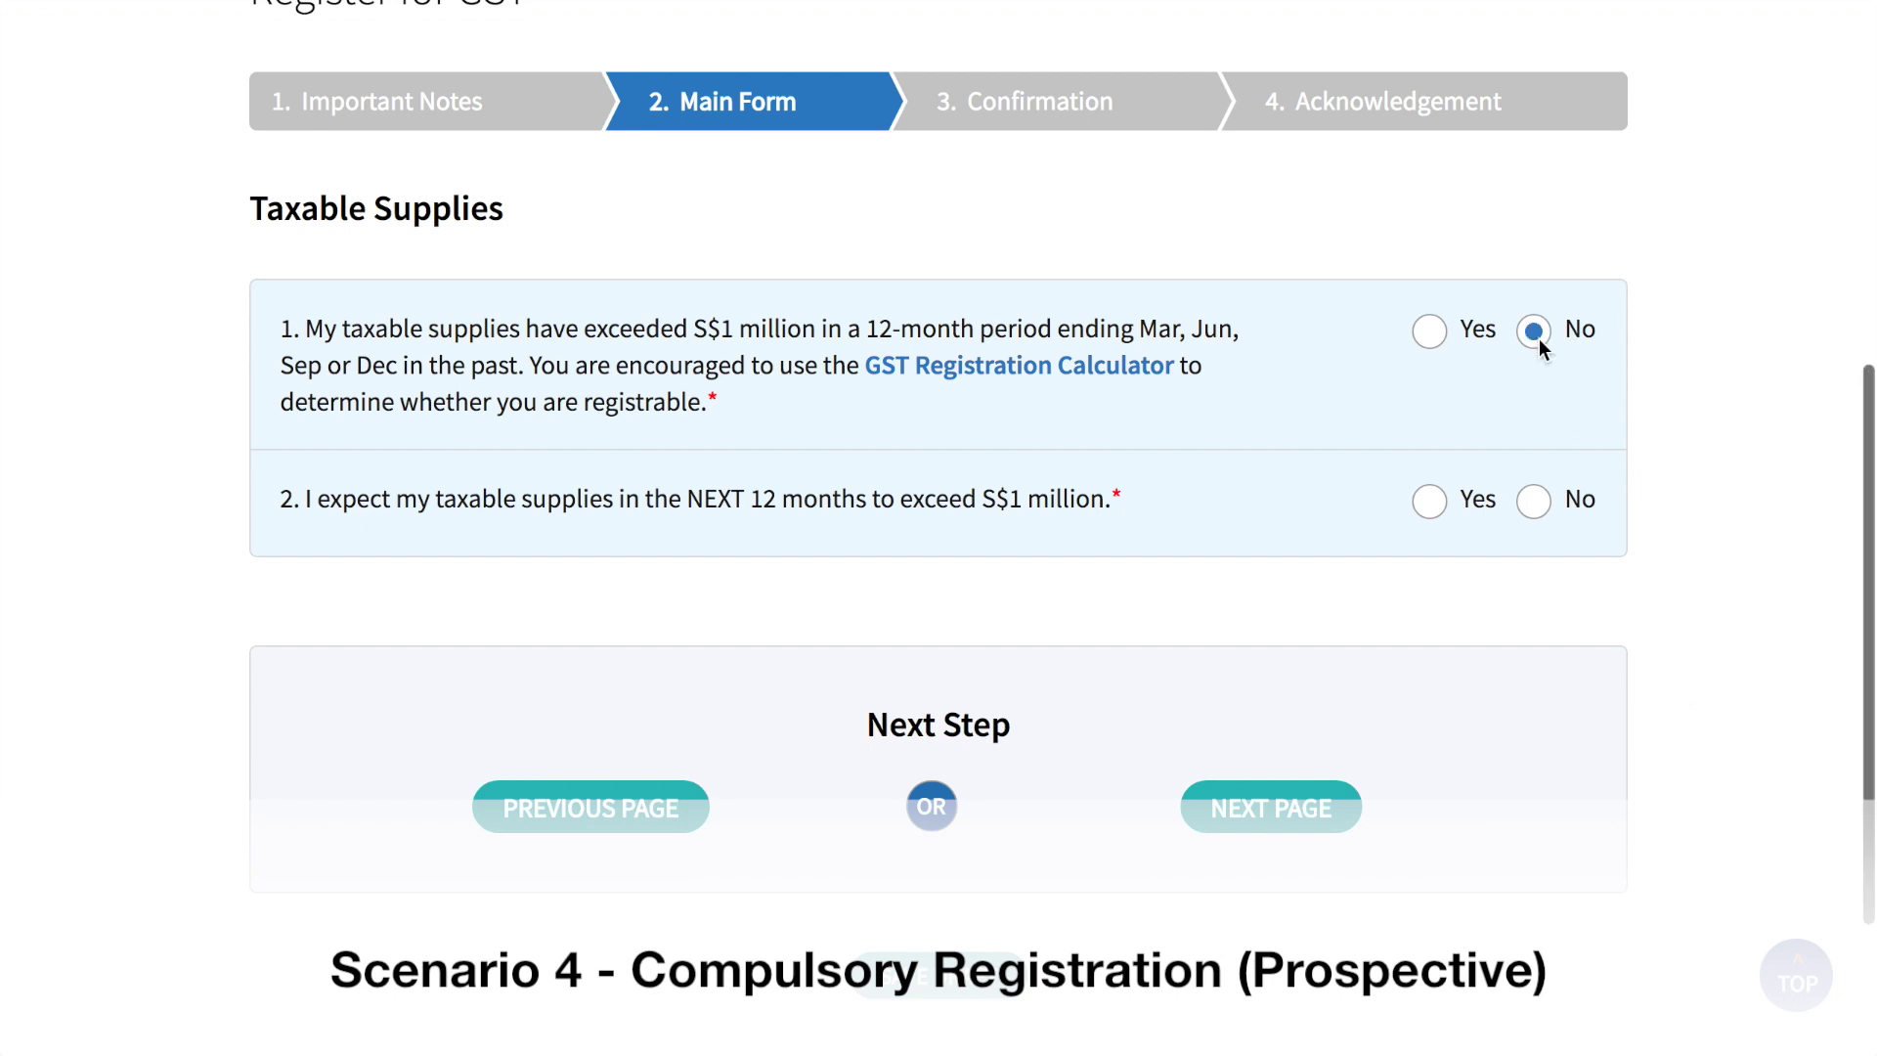
{"action": "left_click", "coordinate": [1435, 497]}
{"action": "scroll", "coordinate": [1437, 499], "scroll_direction": "down", "scroll_amount": 5}
{"action": "left_click", "coordinate": [1421, 298]}
{"action": "type", "text": "1,100,000"}
{"action": "left_click", "coordinate": [1417, 435]}
{"action": "type", "text": "0"}
Step: Set the forecast date to 20 August 2018 with basis 'confirmed sales contract dated 20 Aug 2018'
{"action": "scroll", "coordinate": [1657, 508], "scroll_direction": "down", "scroll_amount": 5}
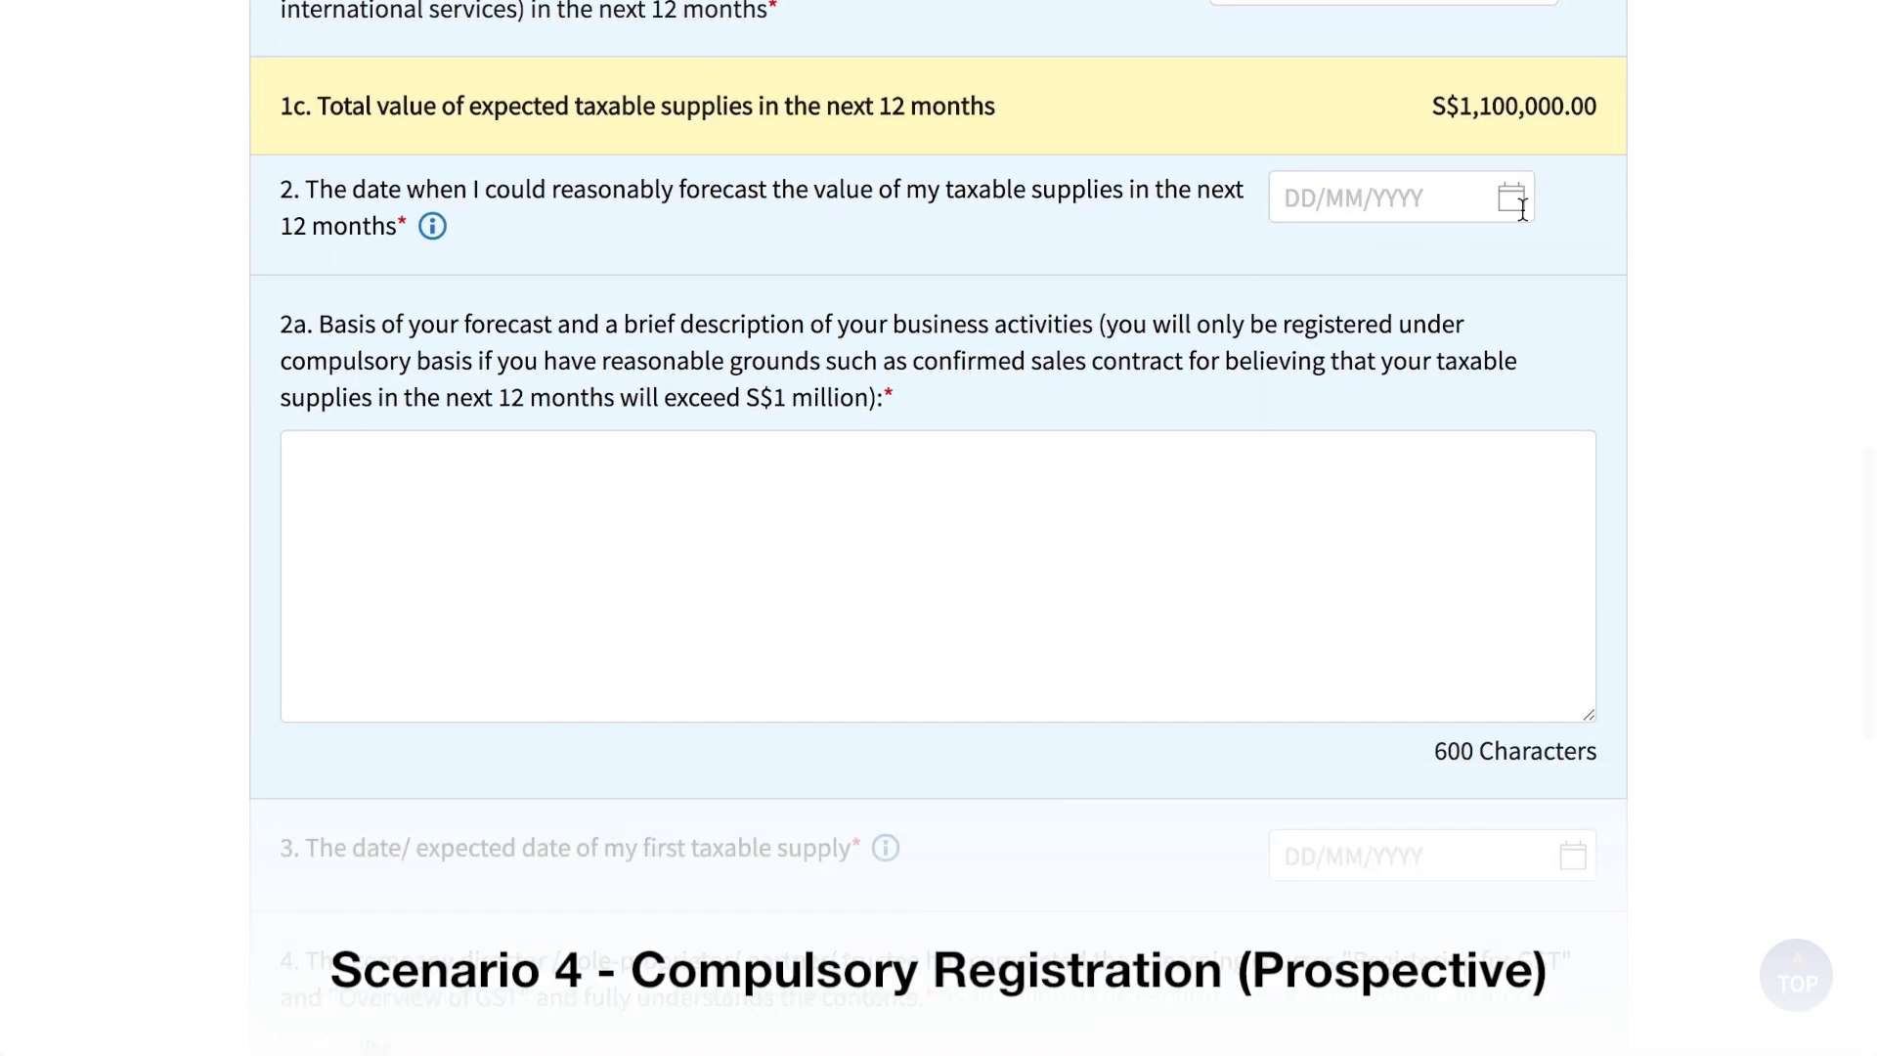
{"action": "left_click", "coordinate": [1522, 207]}
{"action": "left_click", "coordinate": [1357, 502]}
{"action": "left_click", "coordinate": [1125, 547]}
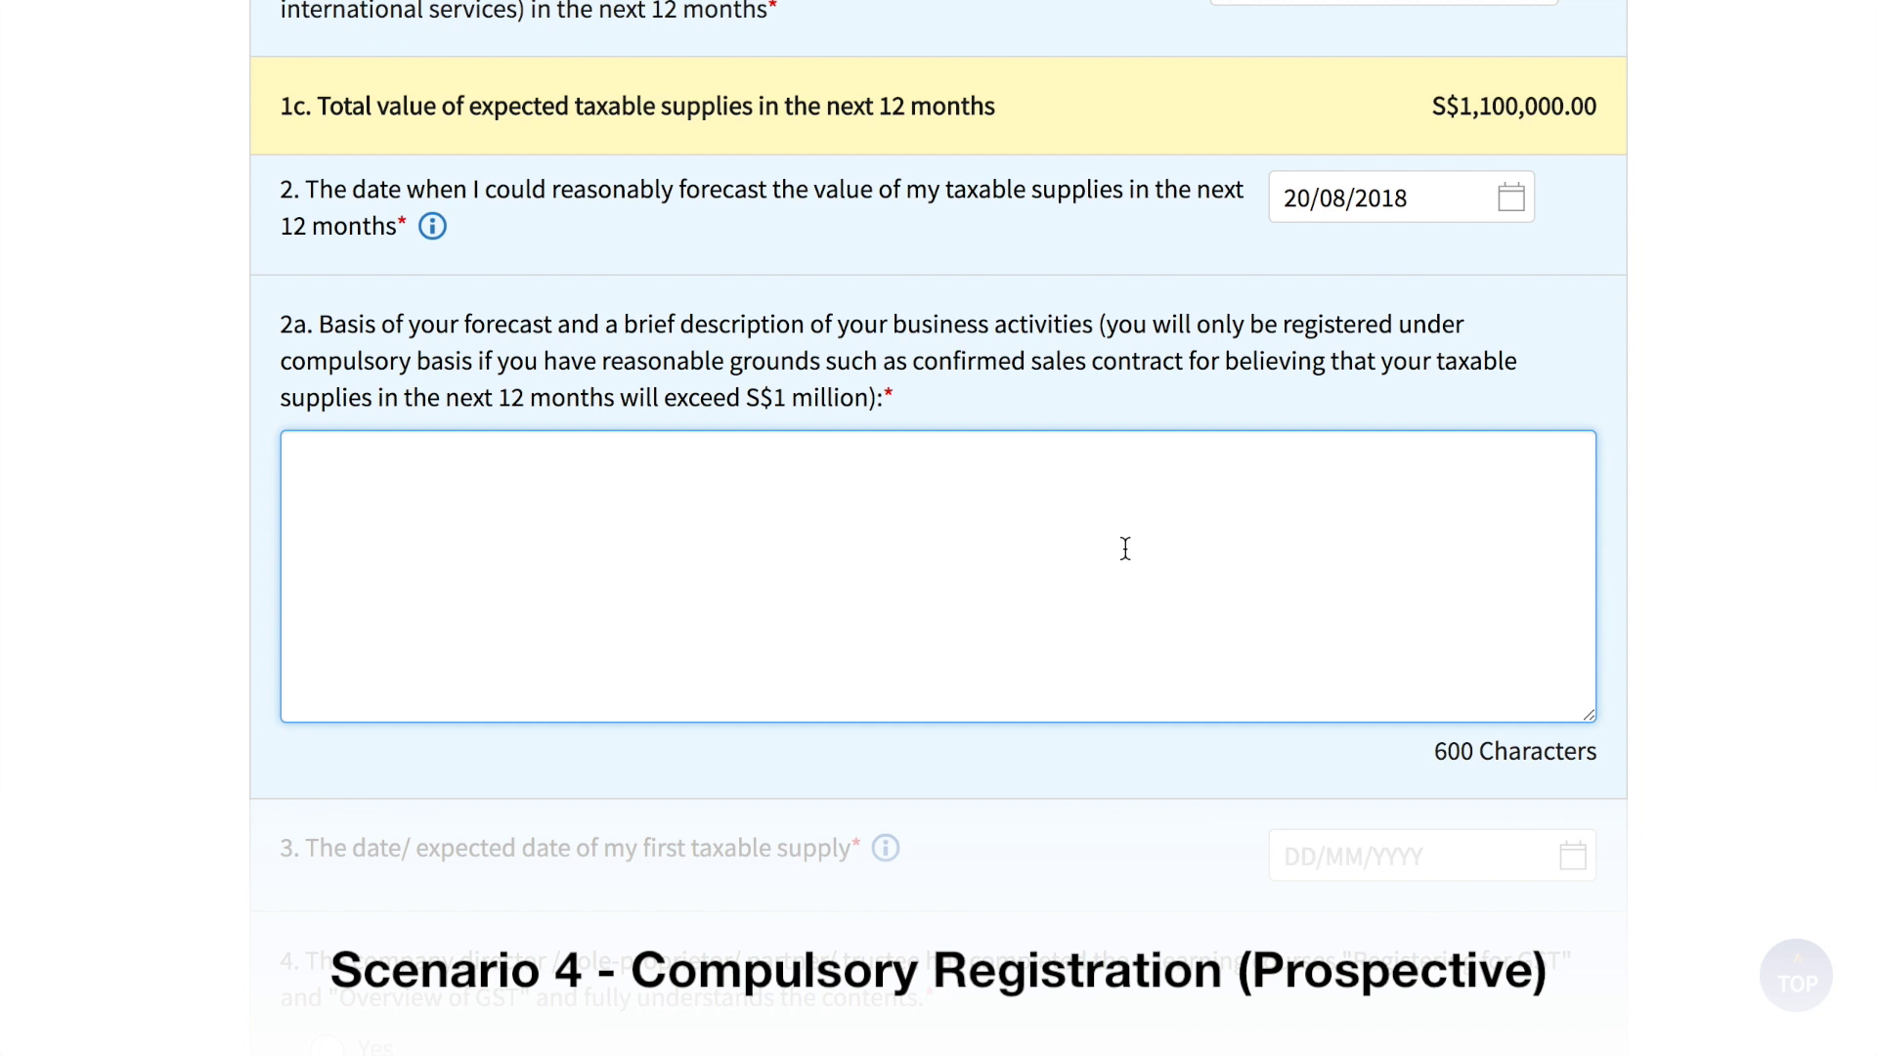
{"action": "type", "text": "confirmed "}
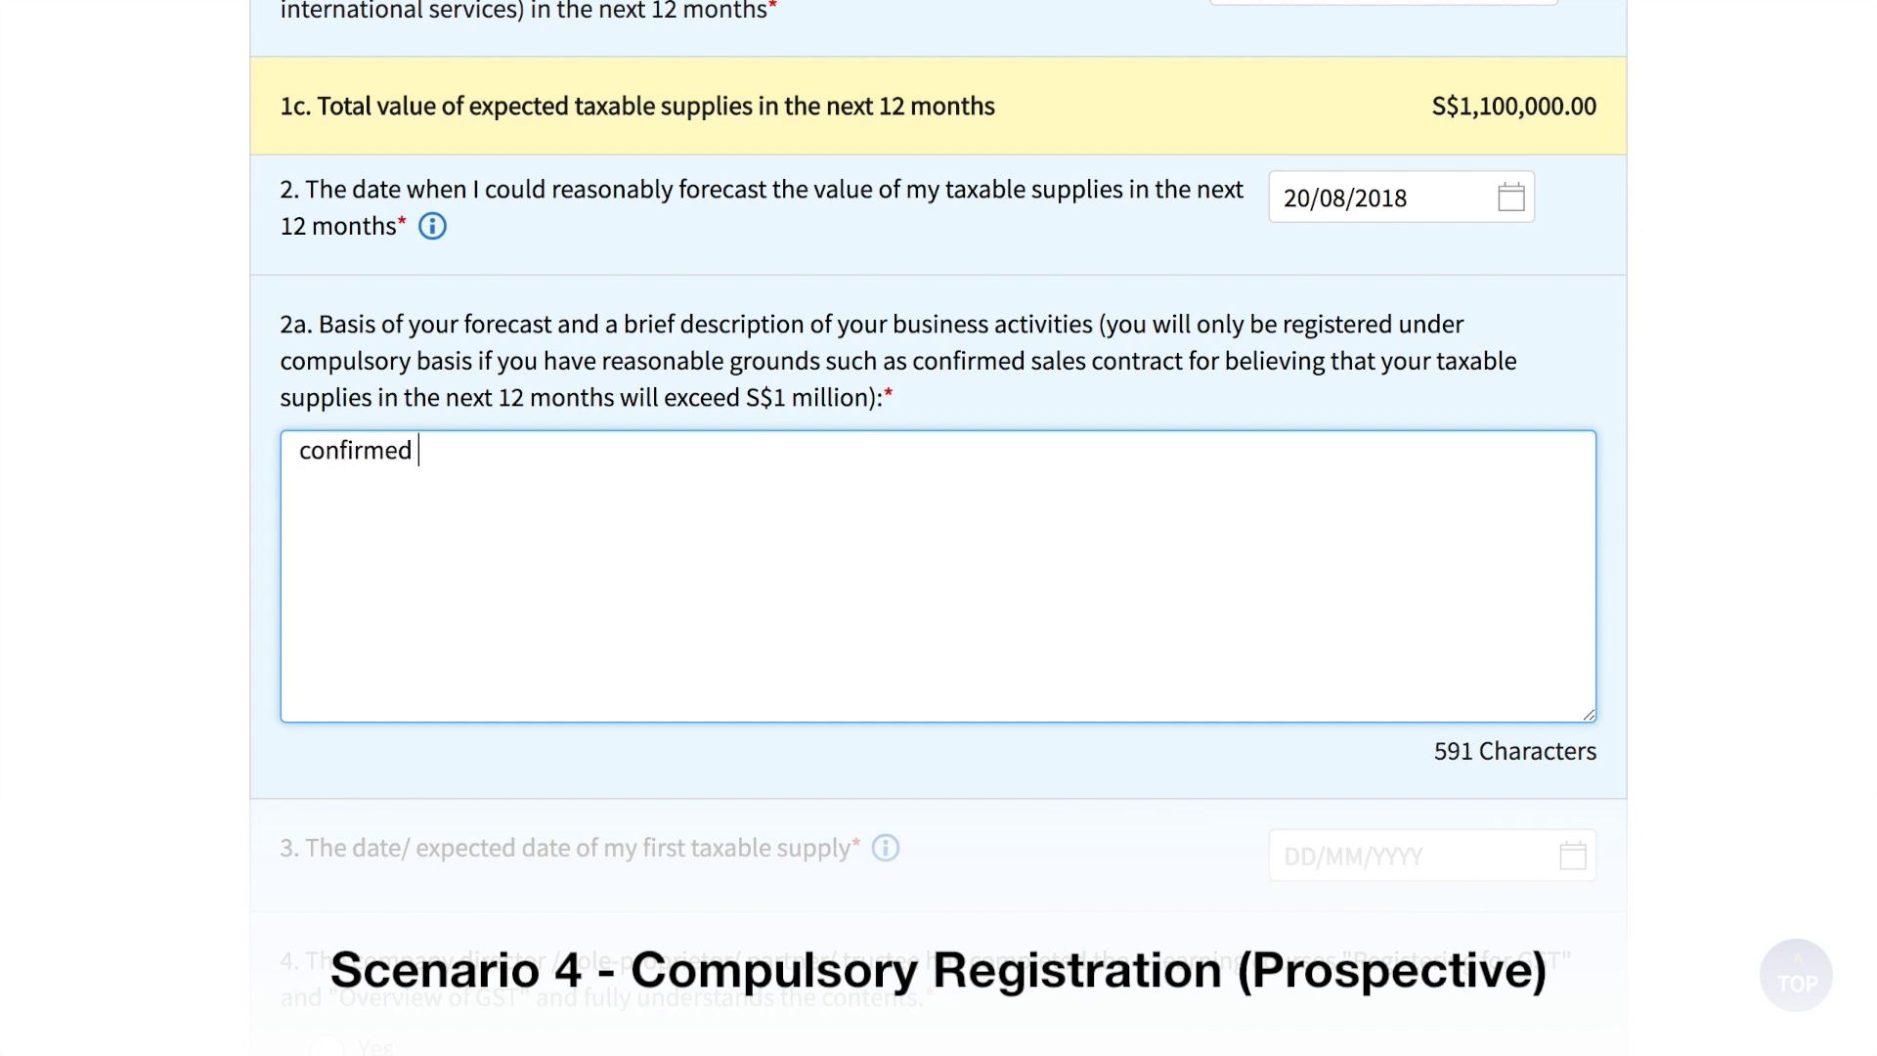
{"action": "type", "text": "sales contract dated "}
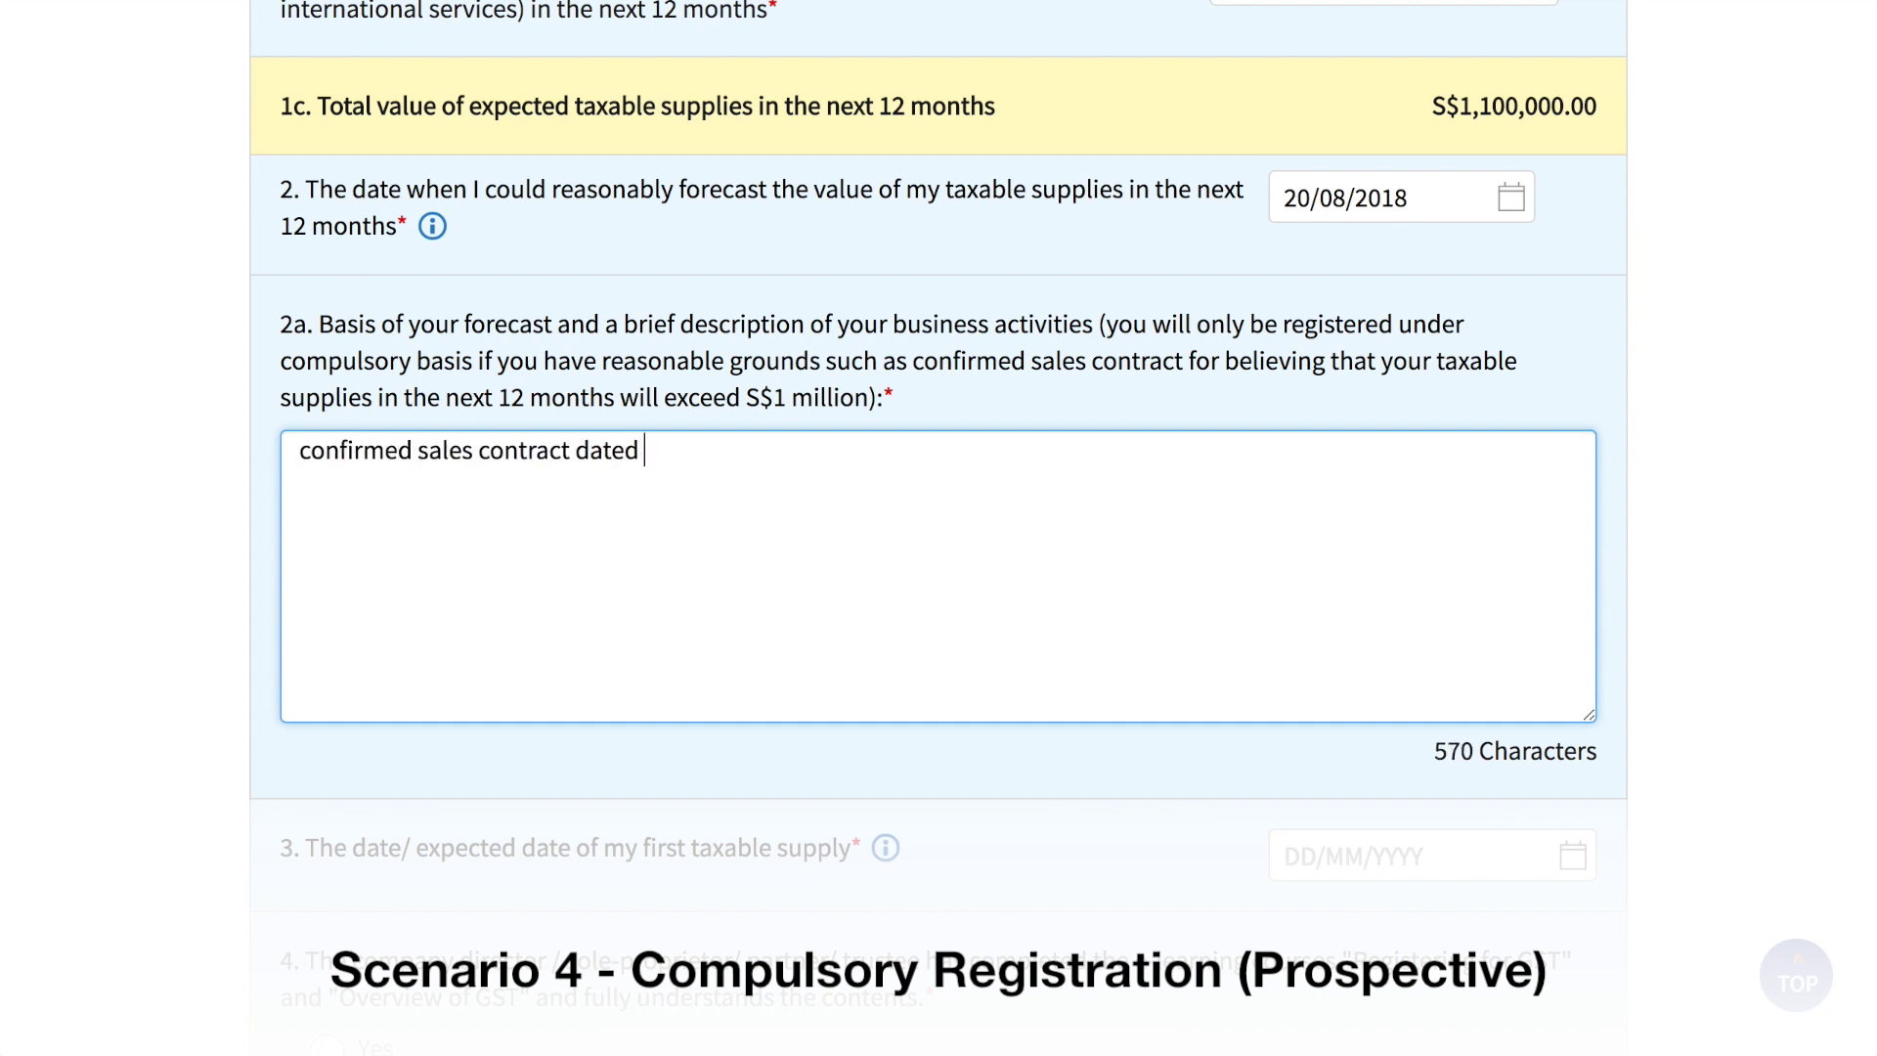
{"action": "type", "text": "20 Aug 201"}
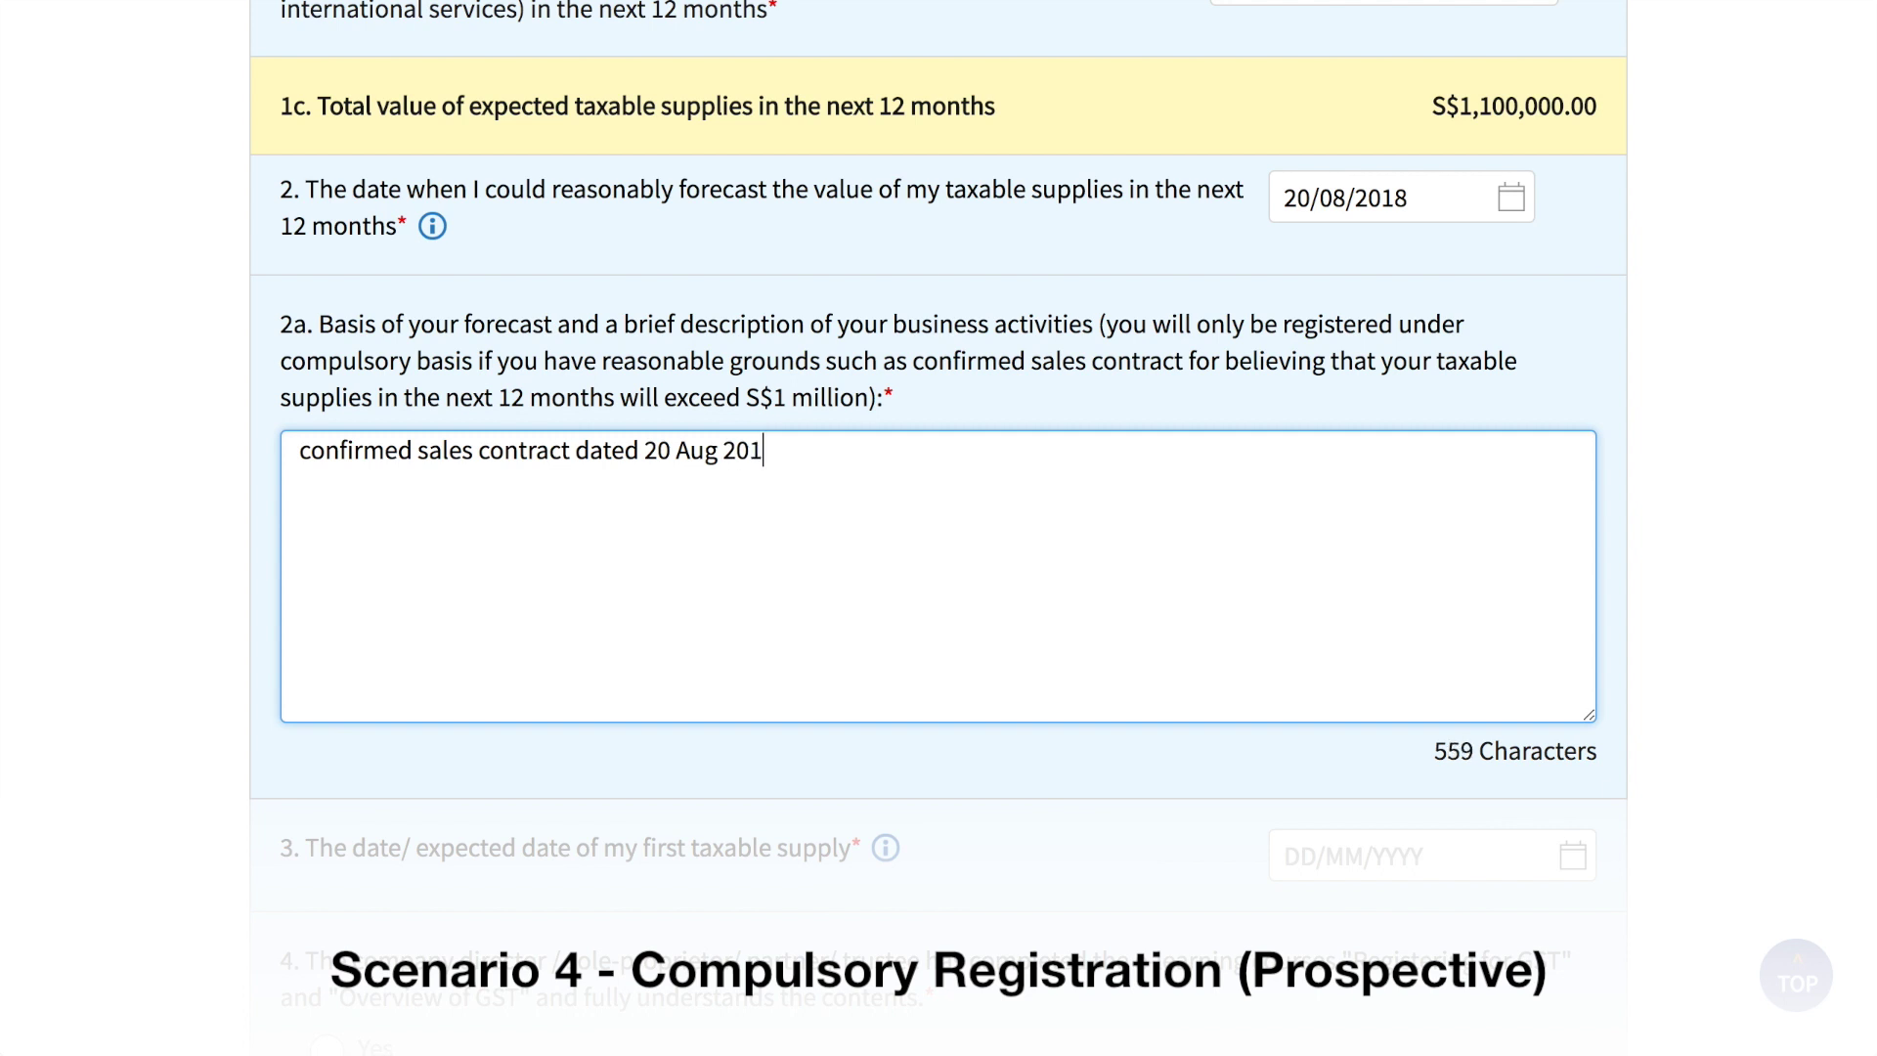
{"action": "type", "text": "8"}
{"action": "left_click", "coordinate": [1755, 691]}
Step: Set the first supply date to 19 June 2018, confirm a business plan, and answer No to construction
{"action": "scroll", "coordinate": [1756, 690], "scroll_direction": "down", "scroll_amount": 6}
{"action": "left_click", "coordinate": [1578, 277]}
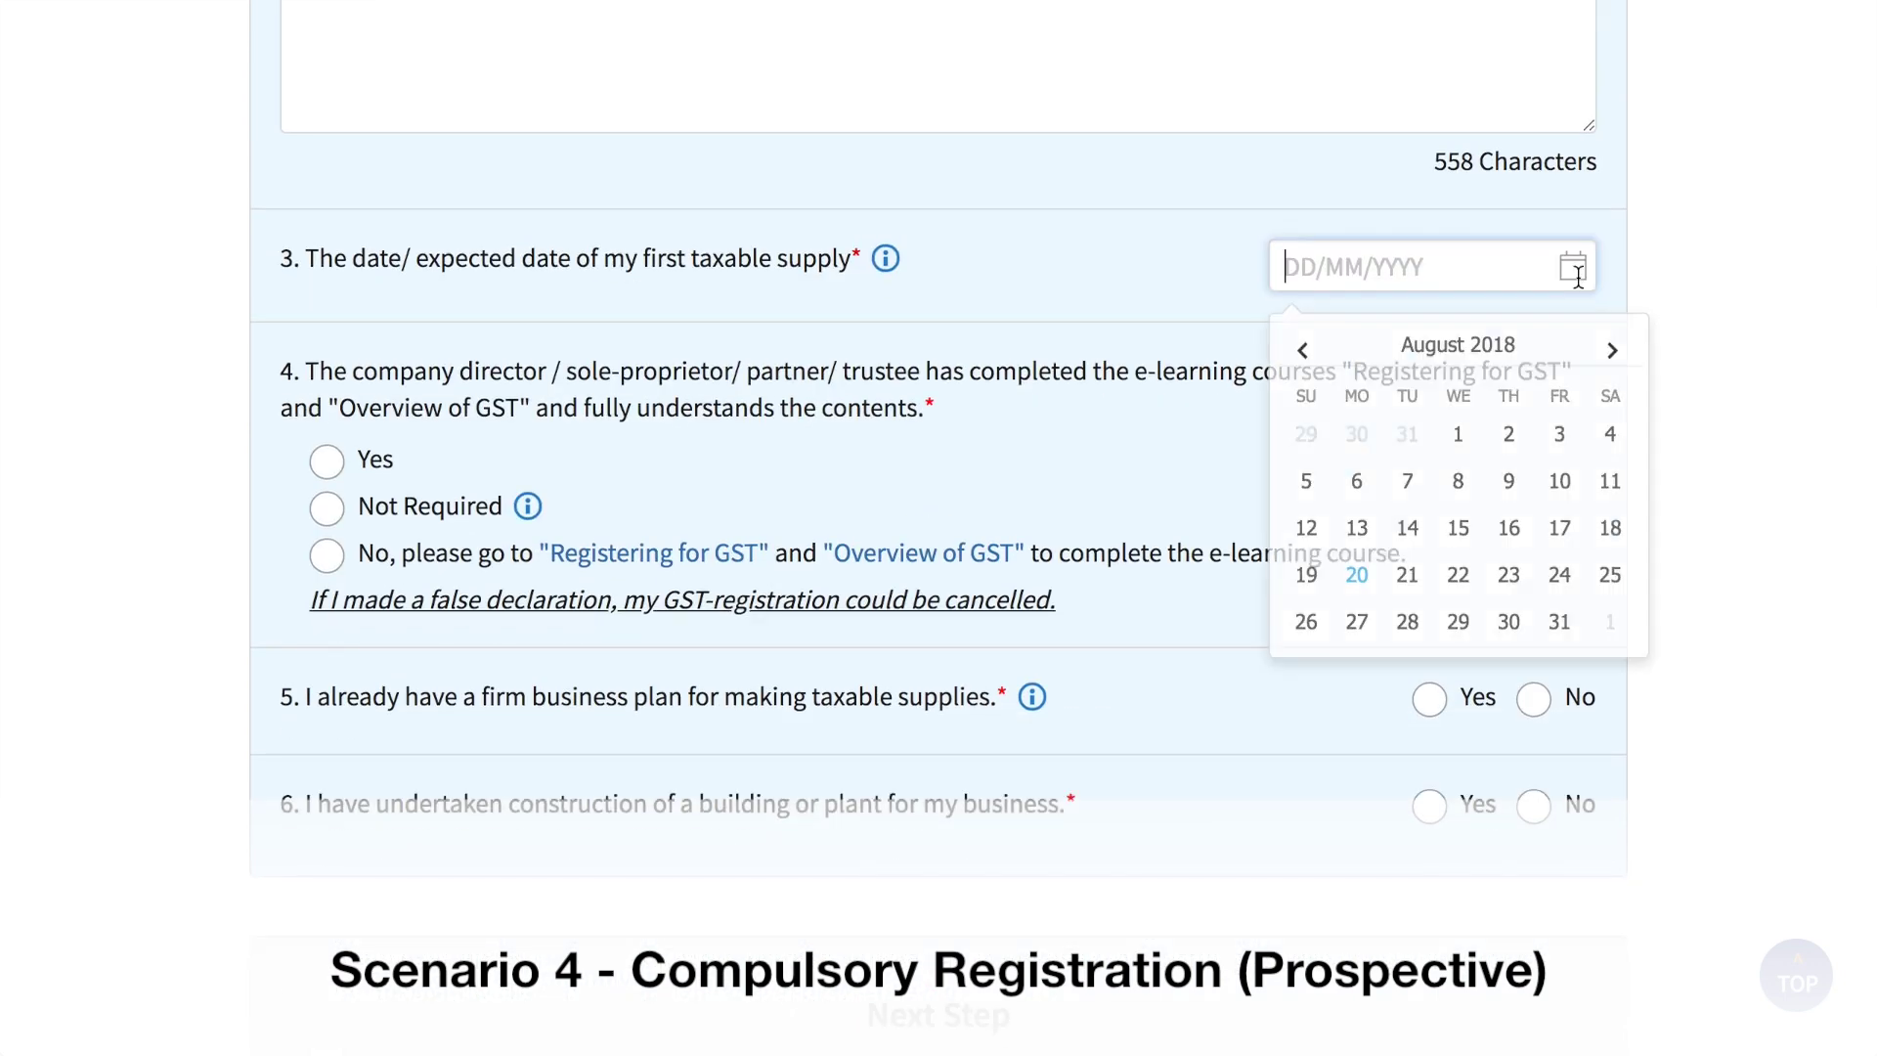
{"action": "left_click", "coordinate": [1303, 350]}
{"action": "left_click", "coordinate": [1302, 350]}
{"action": "left_click", "coordinate": [1407, 575]}
{"action": "left_click", "coordinate": [327, 461]}
{"action": "scroll", "coordinate": [1477, 403], "scroll_direction": "down", "scroll_amount": 3}
{"action": "left_click", "coordinate": [1429, 379]}
{"action": "left_click", "coordinate": [1531, 487]}
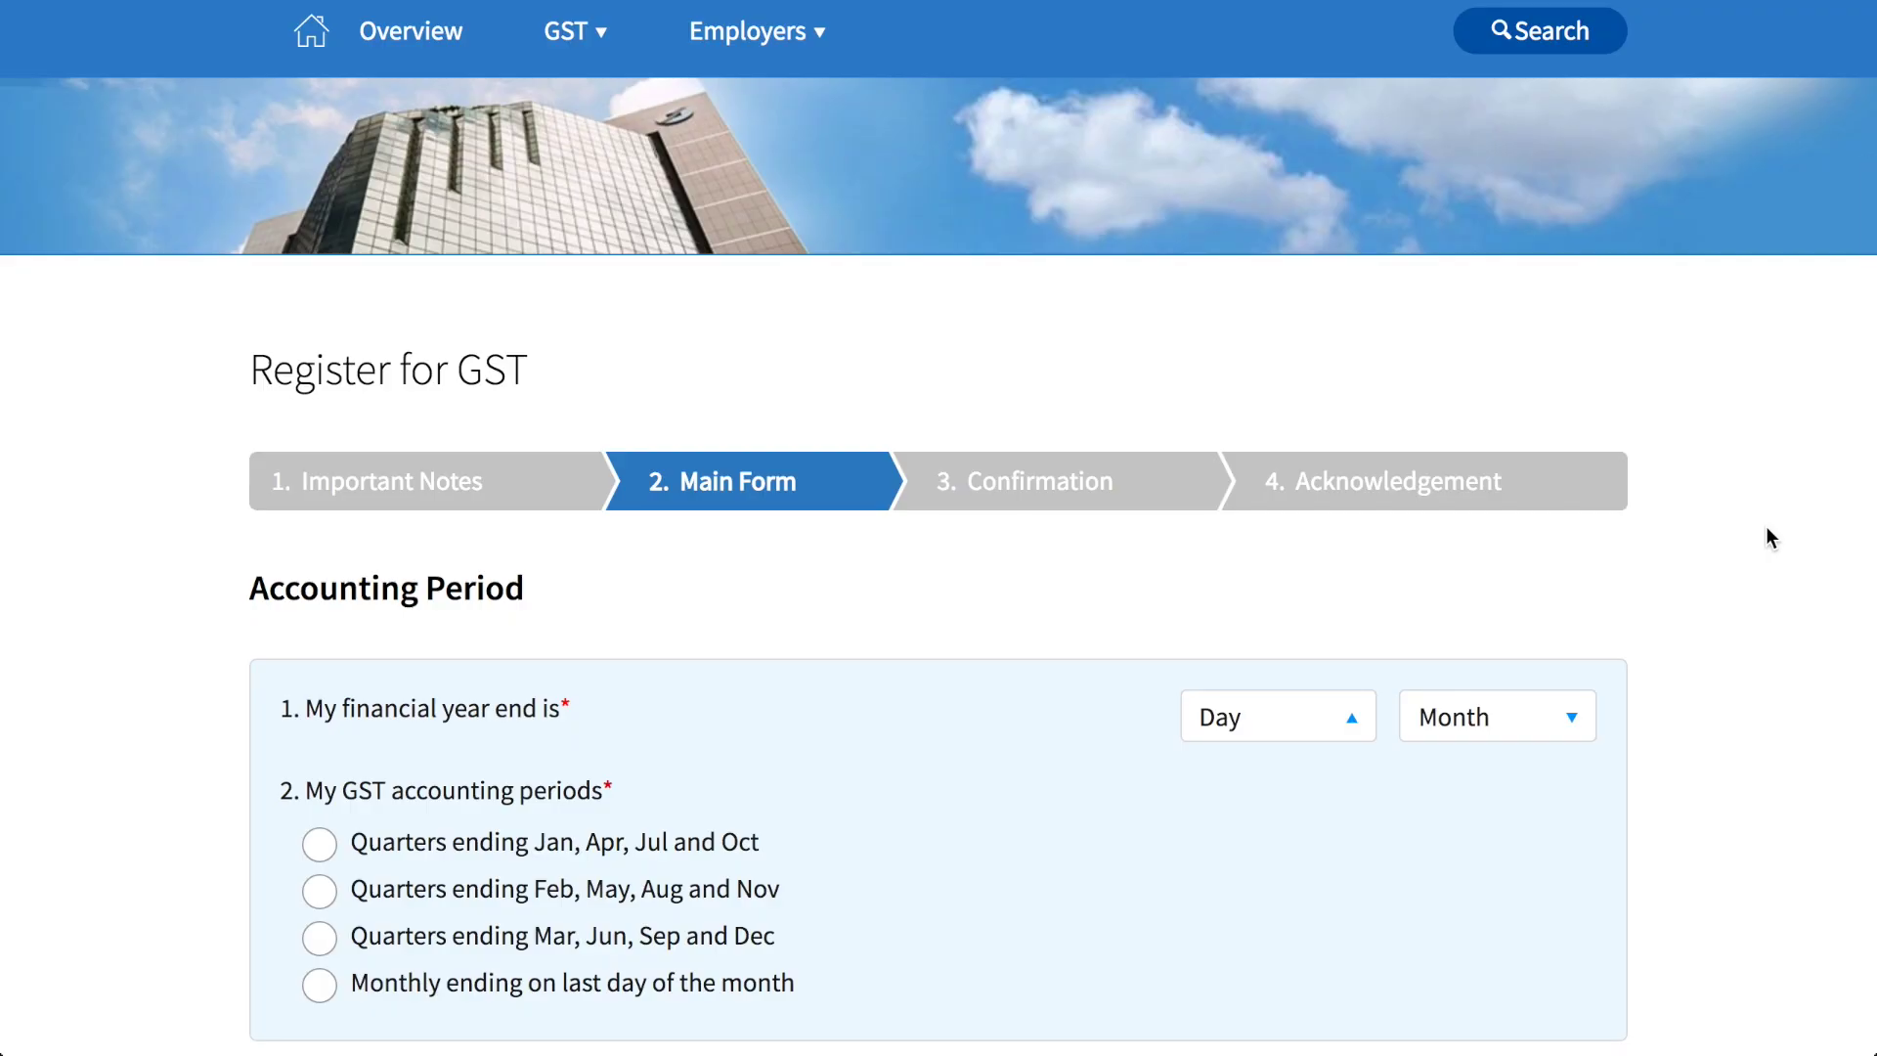
Step: Set the financial year end to 31 Dec and choose quarters ending Mar, Jun, Sep and Dec
{"action": "scroll", "coordinate": [1765, 528], "scroll_direction": "down", "scroll_amount": 5}
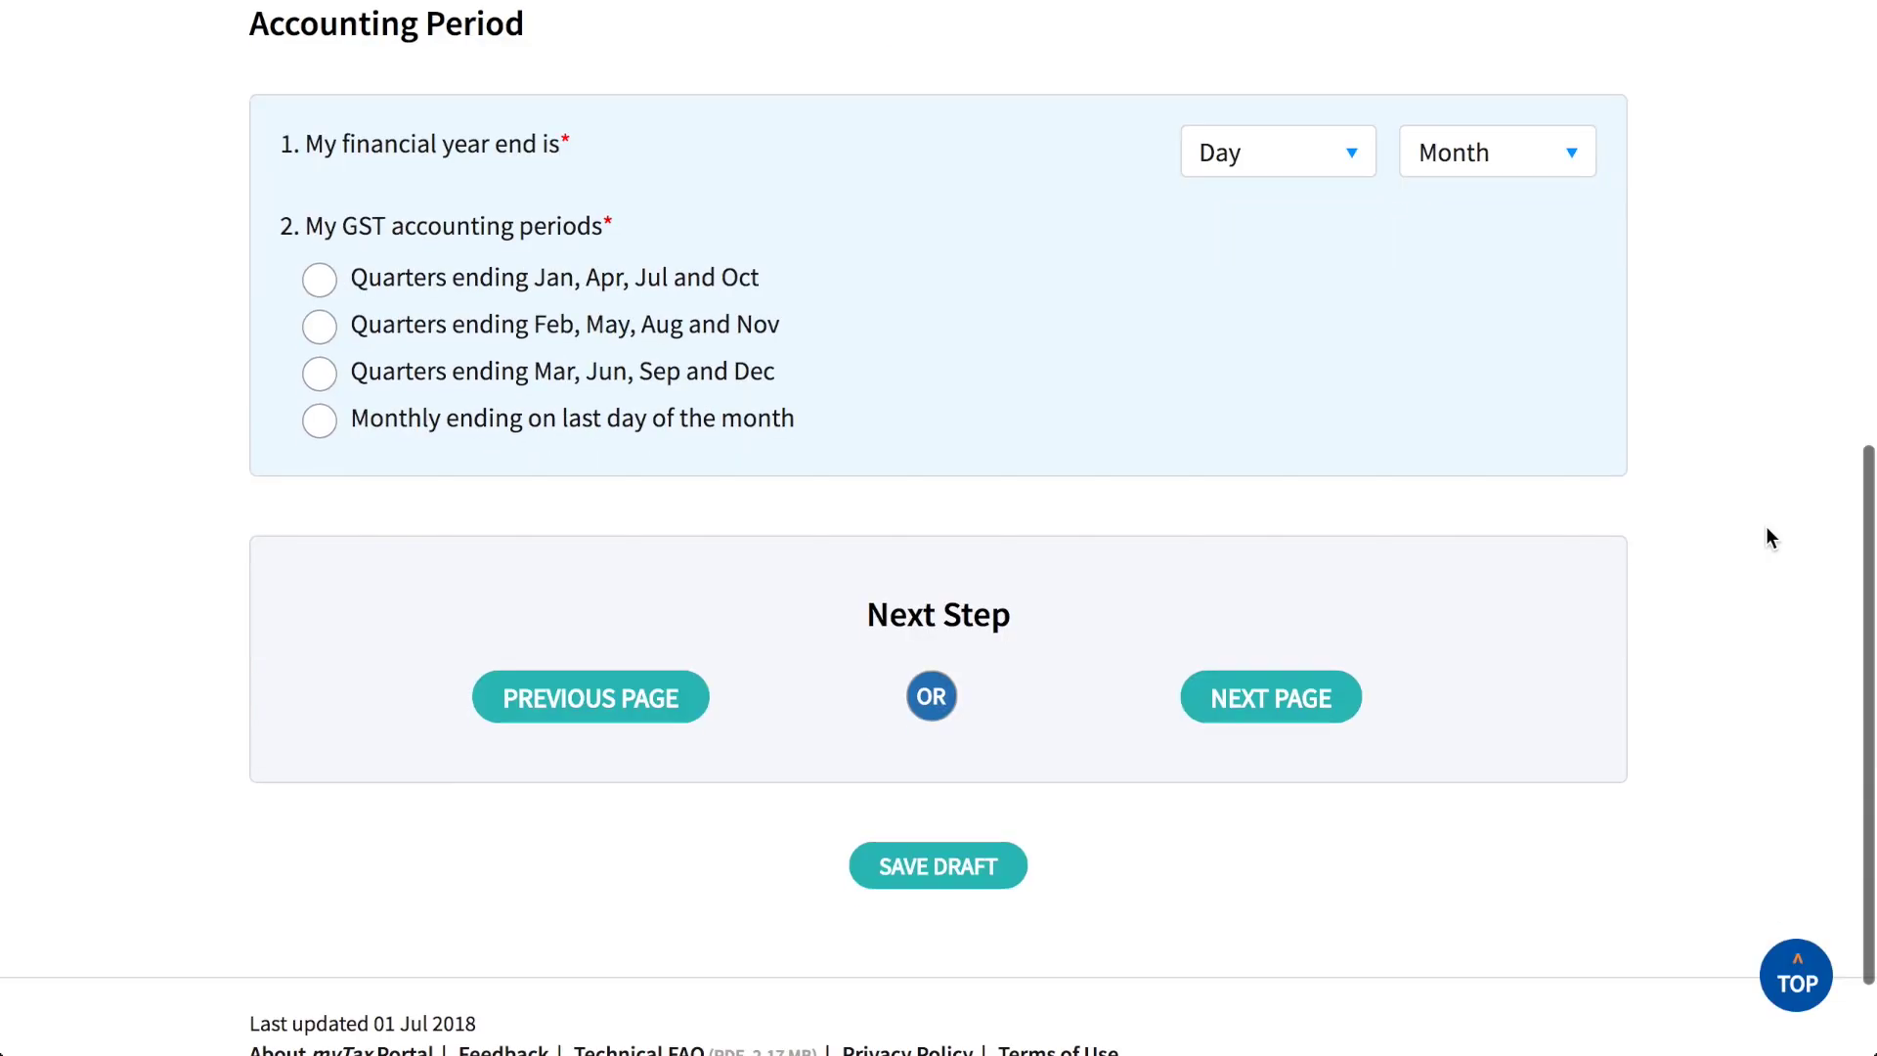
{"action": "left_click", "coordinate": [1301, 164]}
{"action": "scroll", "coordinate": [1294, 725], "scroll_direction": "down", "scroll_amount": 3}
{"action": "left_click", "coordinate": [1222, 1009]}
{"action": "left_click", "coordinate": [1454, 167]}
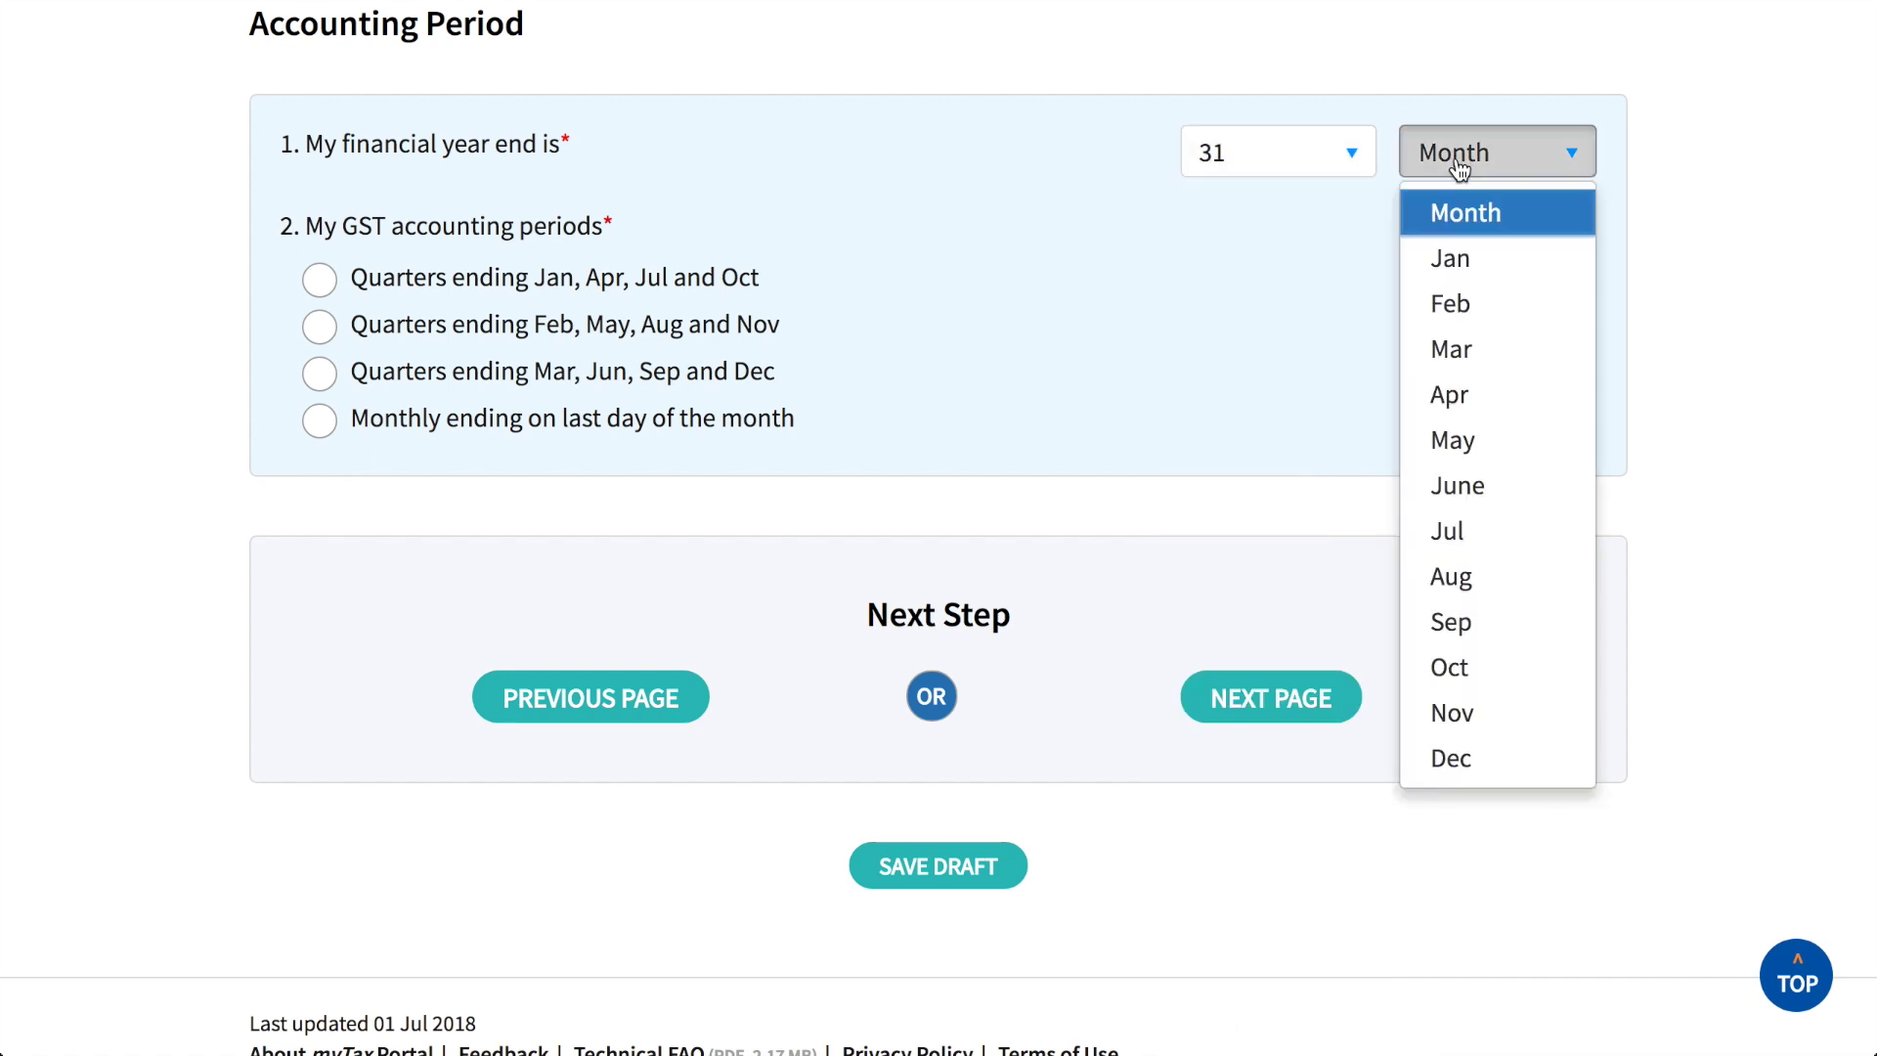
{"action": "left_click", "coordinate": [1448, 758]}
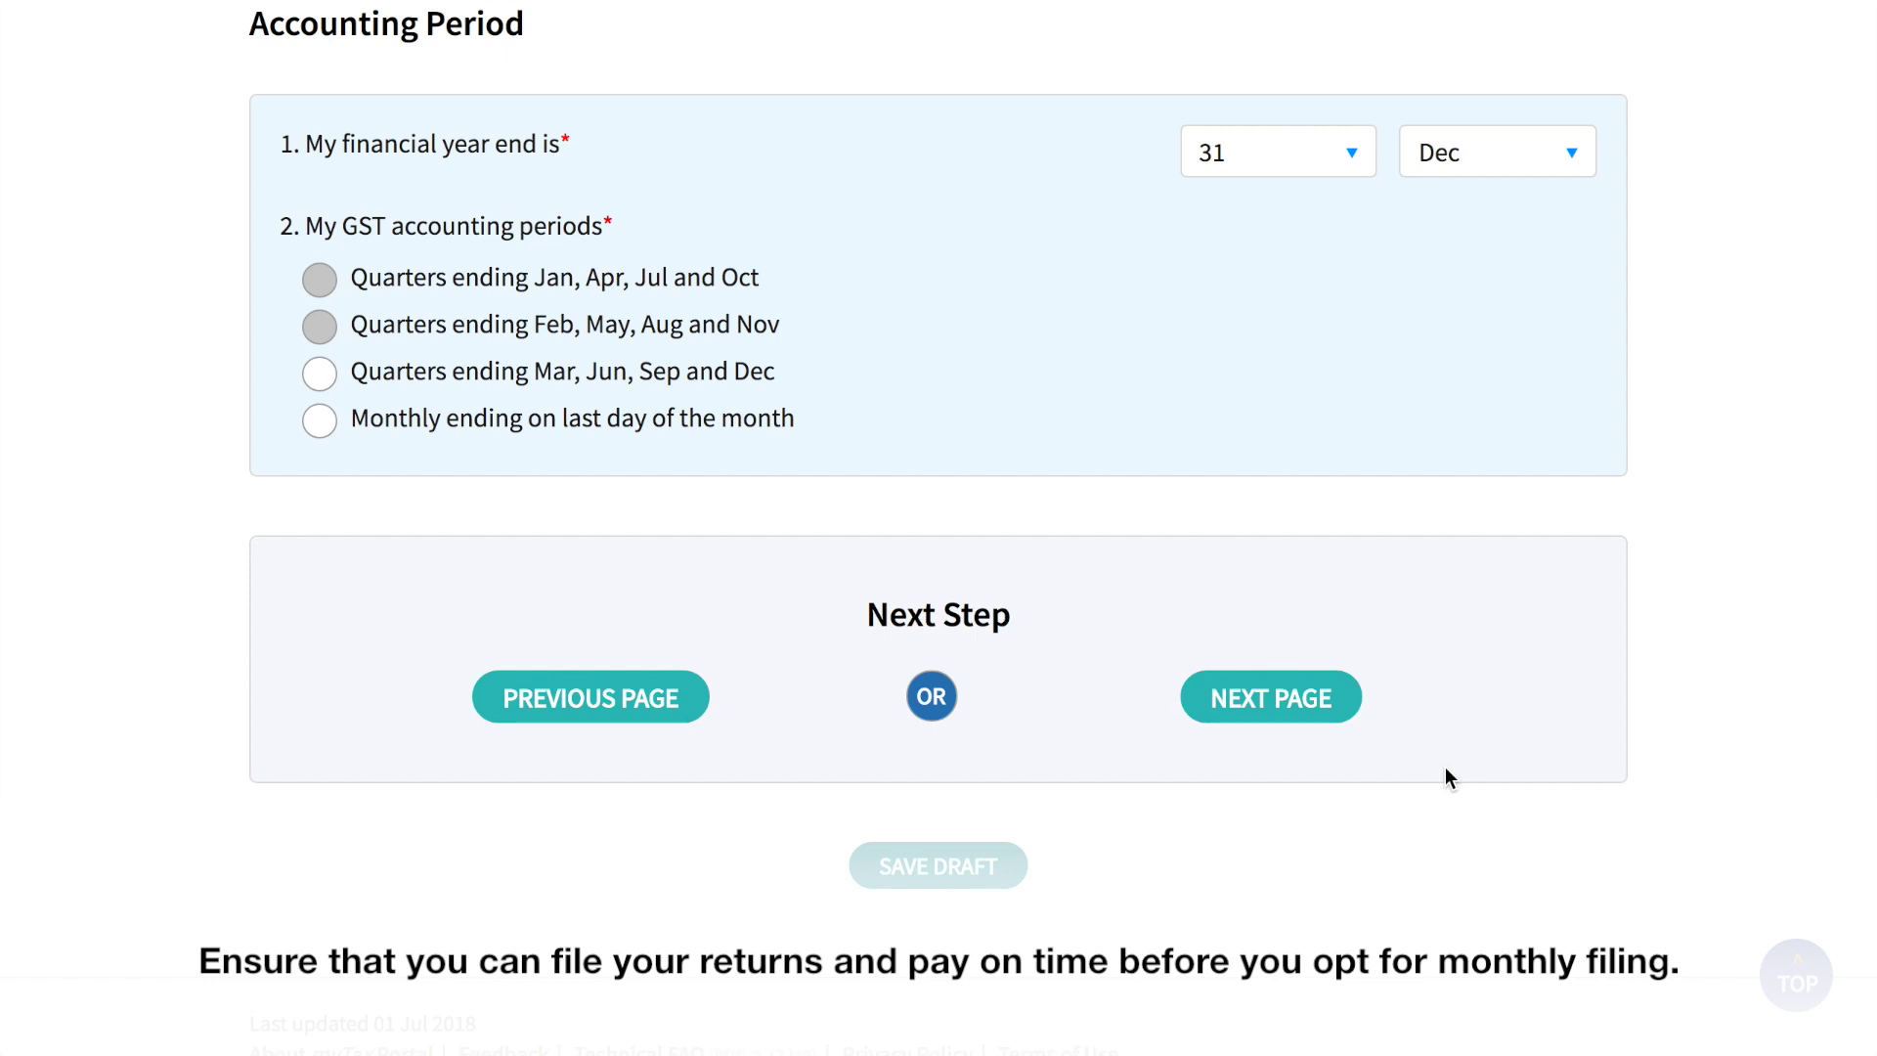
{"action": "left_click", "coordinate": [319, 373]}
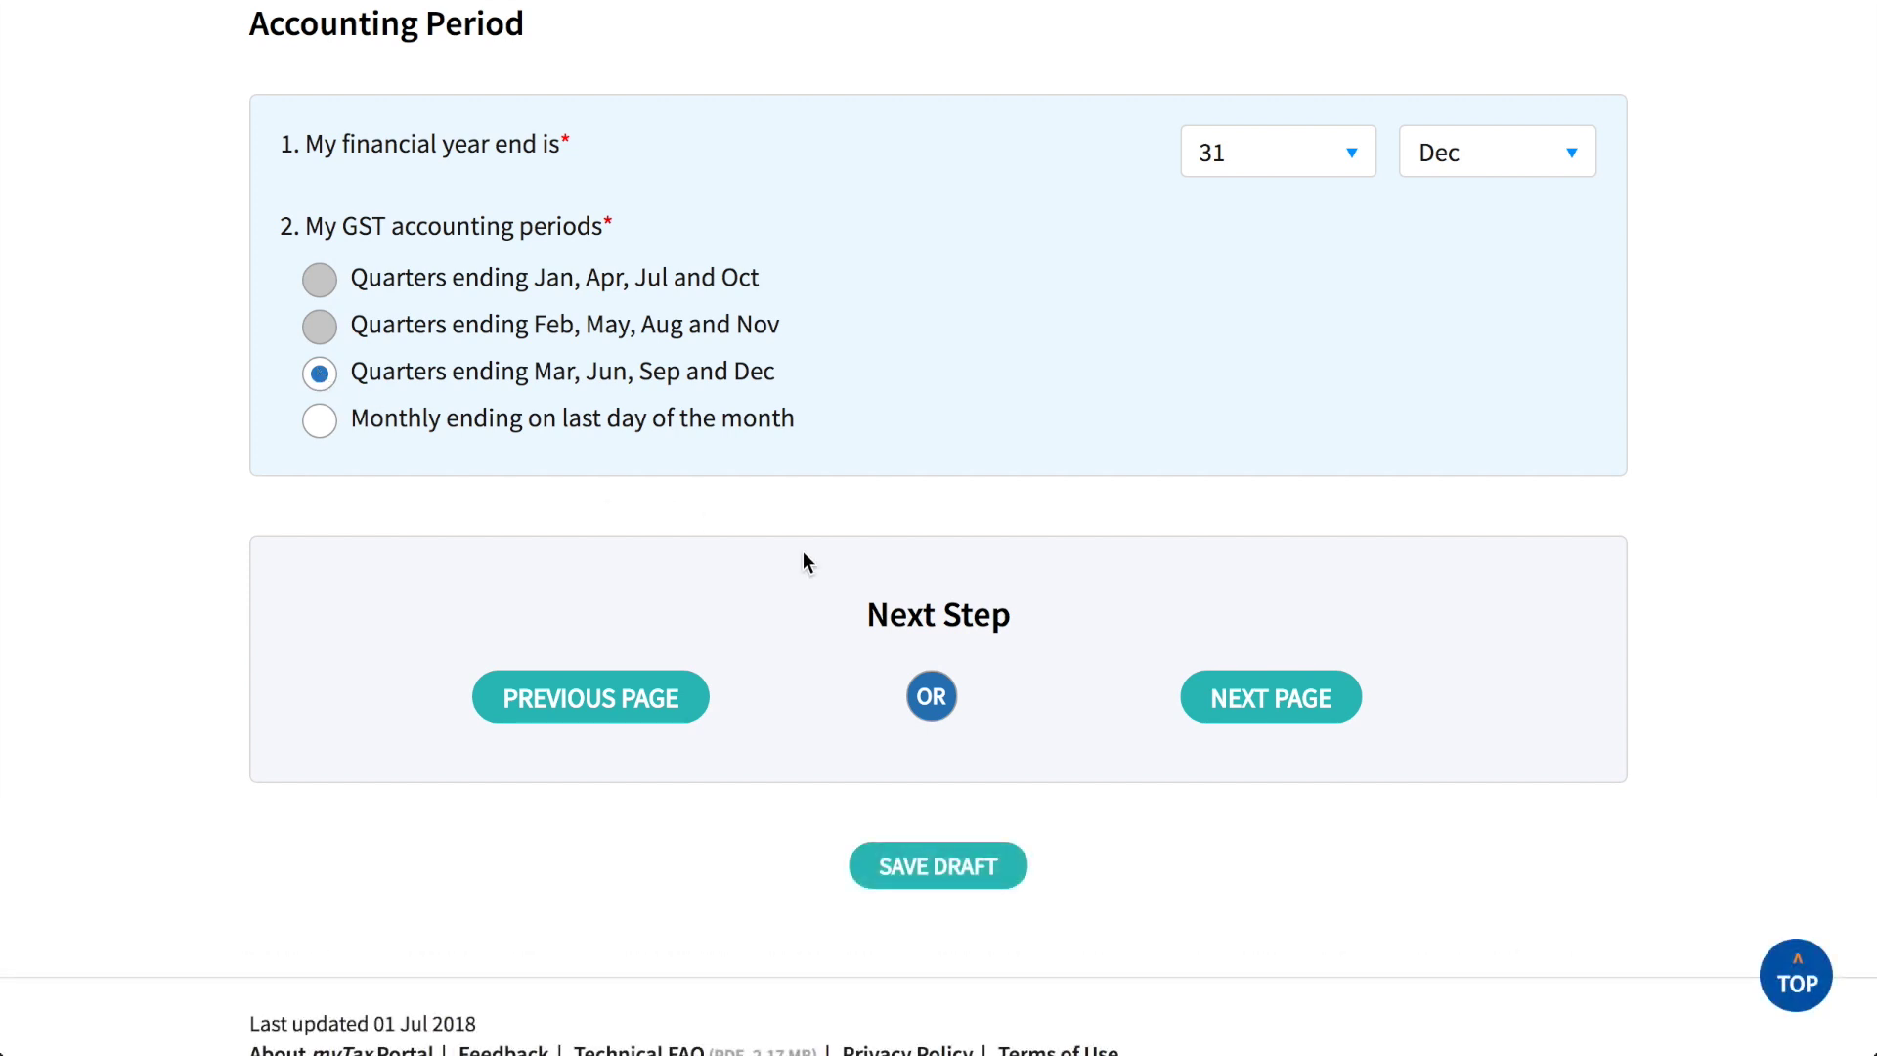
{"action": "left_click", "coordinate": [1222, 697]}
Step: Choose Company with $1-$10,000 paid-up capital, enter the major shareholder's name and NRIC, answer No on filing agent
{"action": "scroll", "coordinate": [1751, 748], "scroll_direction": "down", "scroll_amount": 7}
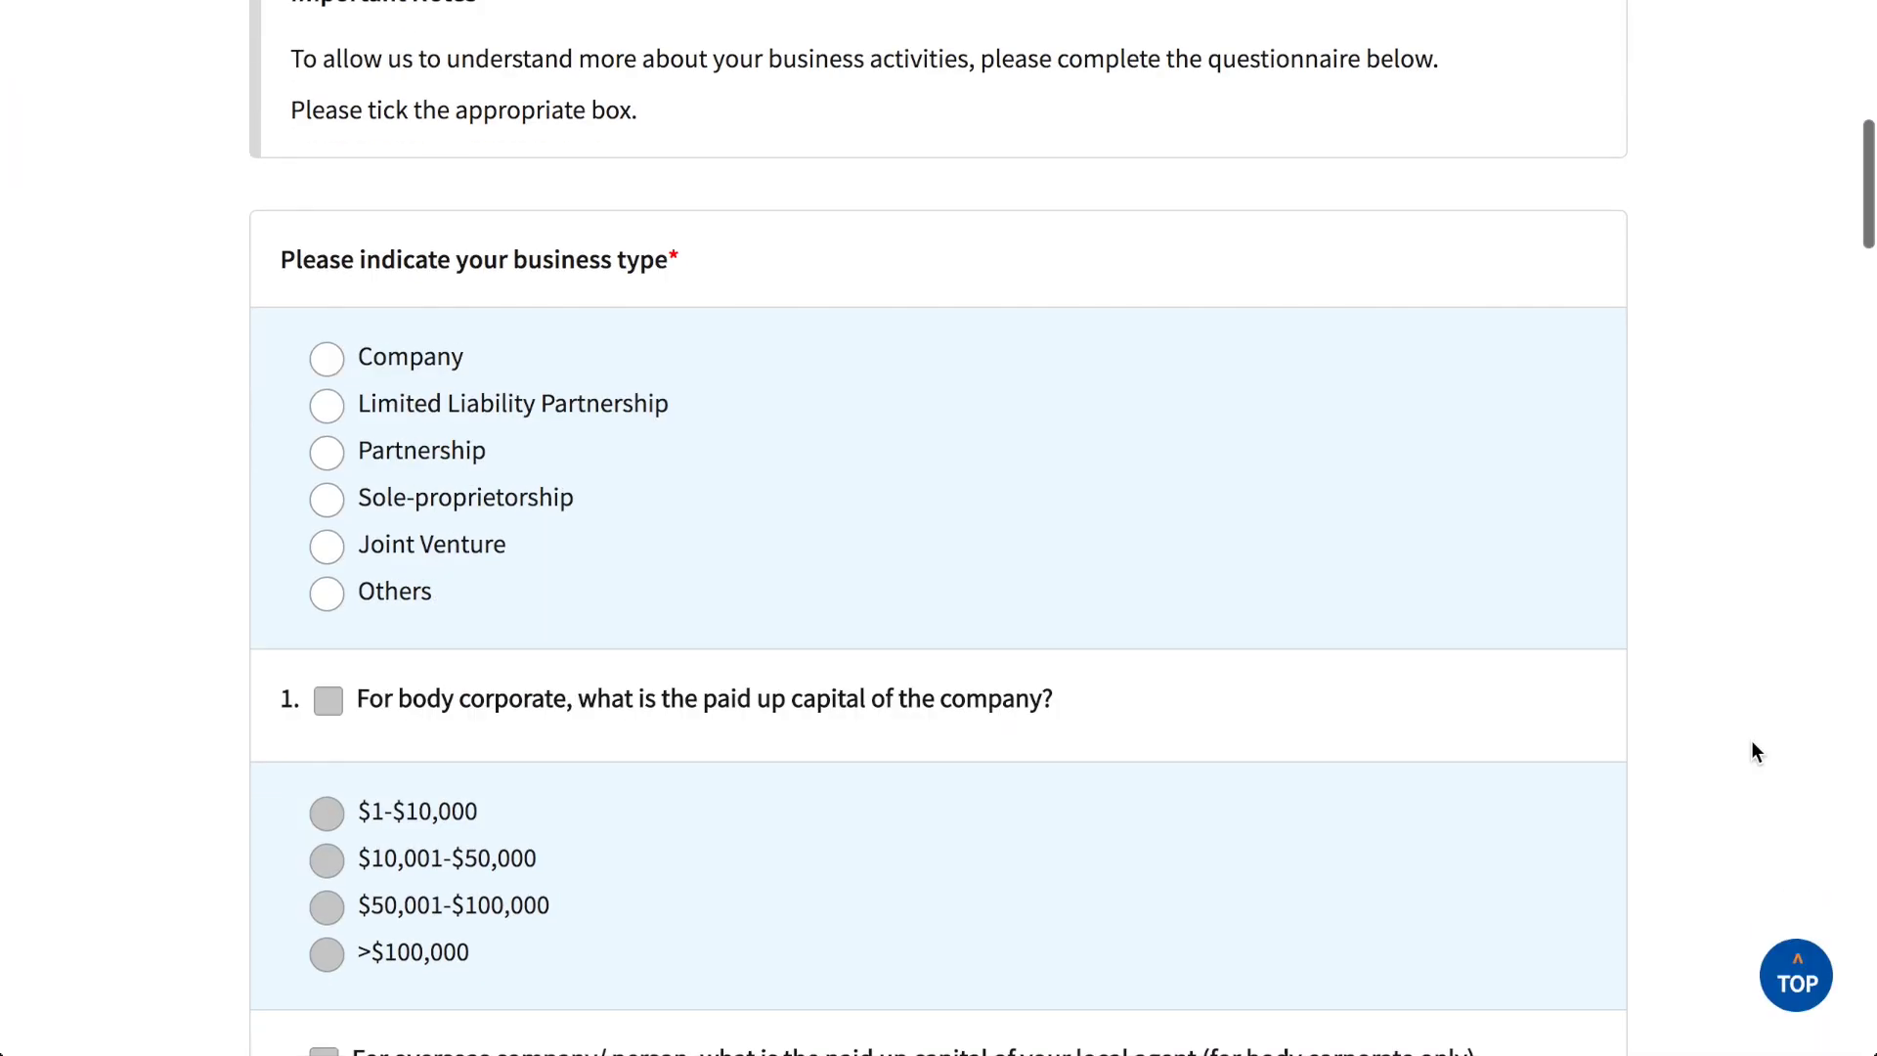
{"action": "left_click", "coordinate": [328, 359]}
{"action": "scroll", "coordinate": [333, 362], "scroll_direction": "down", "scroll_amount": 5}
{"action": "left_click", "coordinate": [326, 172]}
{"action": "left_click", "coordinate": [326, 285]}
{"action": "scroll", "coordinate": [1533, 298], "scroll_direction": "down", "scroll_amount": 7}
{"action": "left_click", "coordinate": [1493, 330]}
{"action": "key", "text": "Tab"}
{"action": "type", "text": "S1234567Z"}
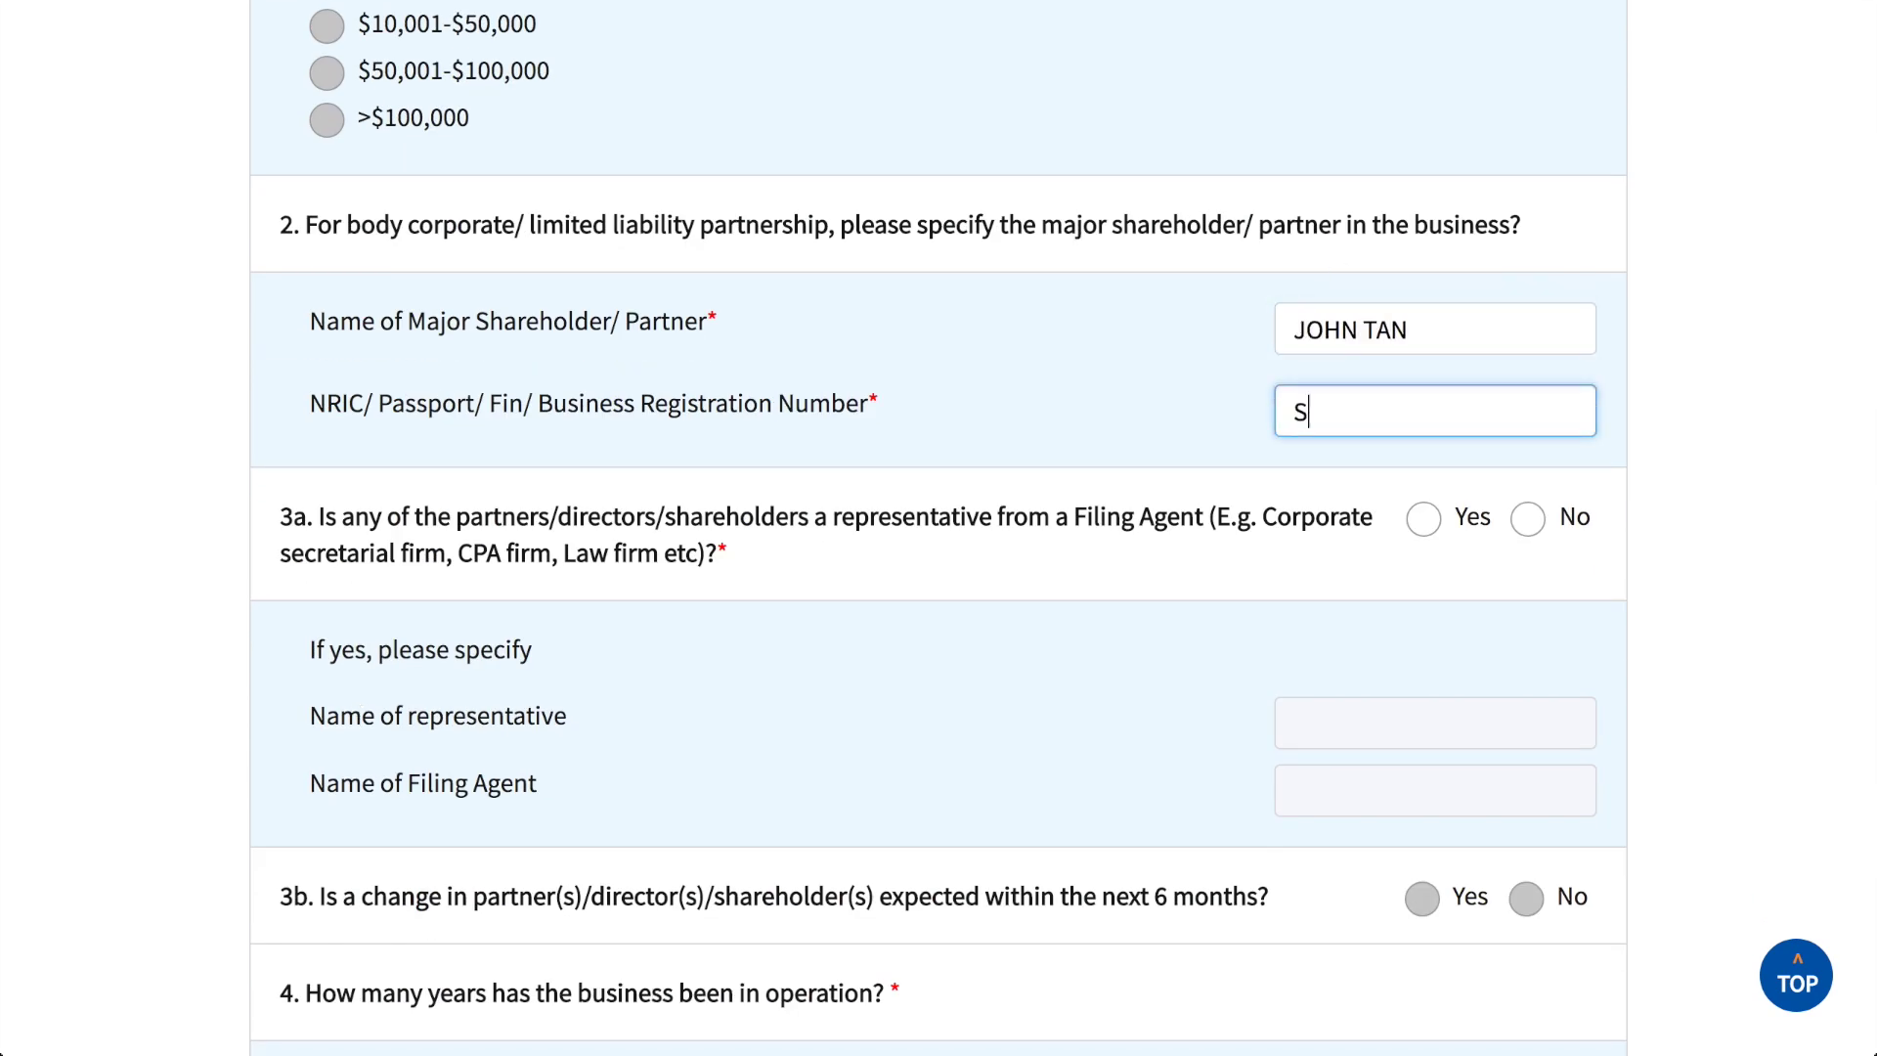
{"action": "left_click", "coordinate": [1528, 518]}
Step: Set 0–3 years in operation, same business address, 0-5 employees, and No to related management
{"action": "scroll", "coordinate": [1540, 518], "scroll_direction": "down", "scroll_amount": 8}
{"action": "left_click", "coordinate": [326, 280]}
{"action": "left_click", "coordinate": [327, 662]}
{"action": "scroll", "coordinate": [1205, 856], "scroll_direction": "down", "scroll_amount": 8}
{"action": "left_click", "coordinate": [326, 284]}
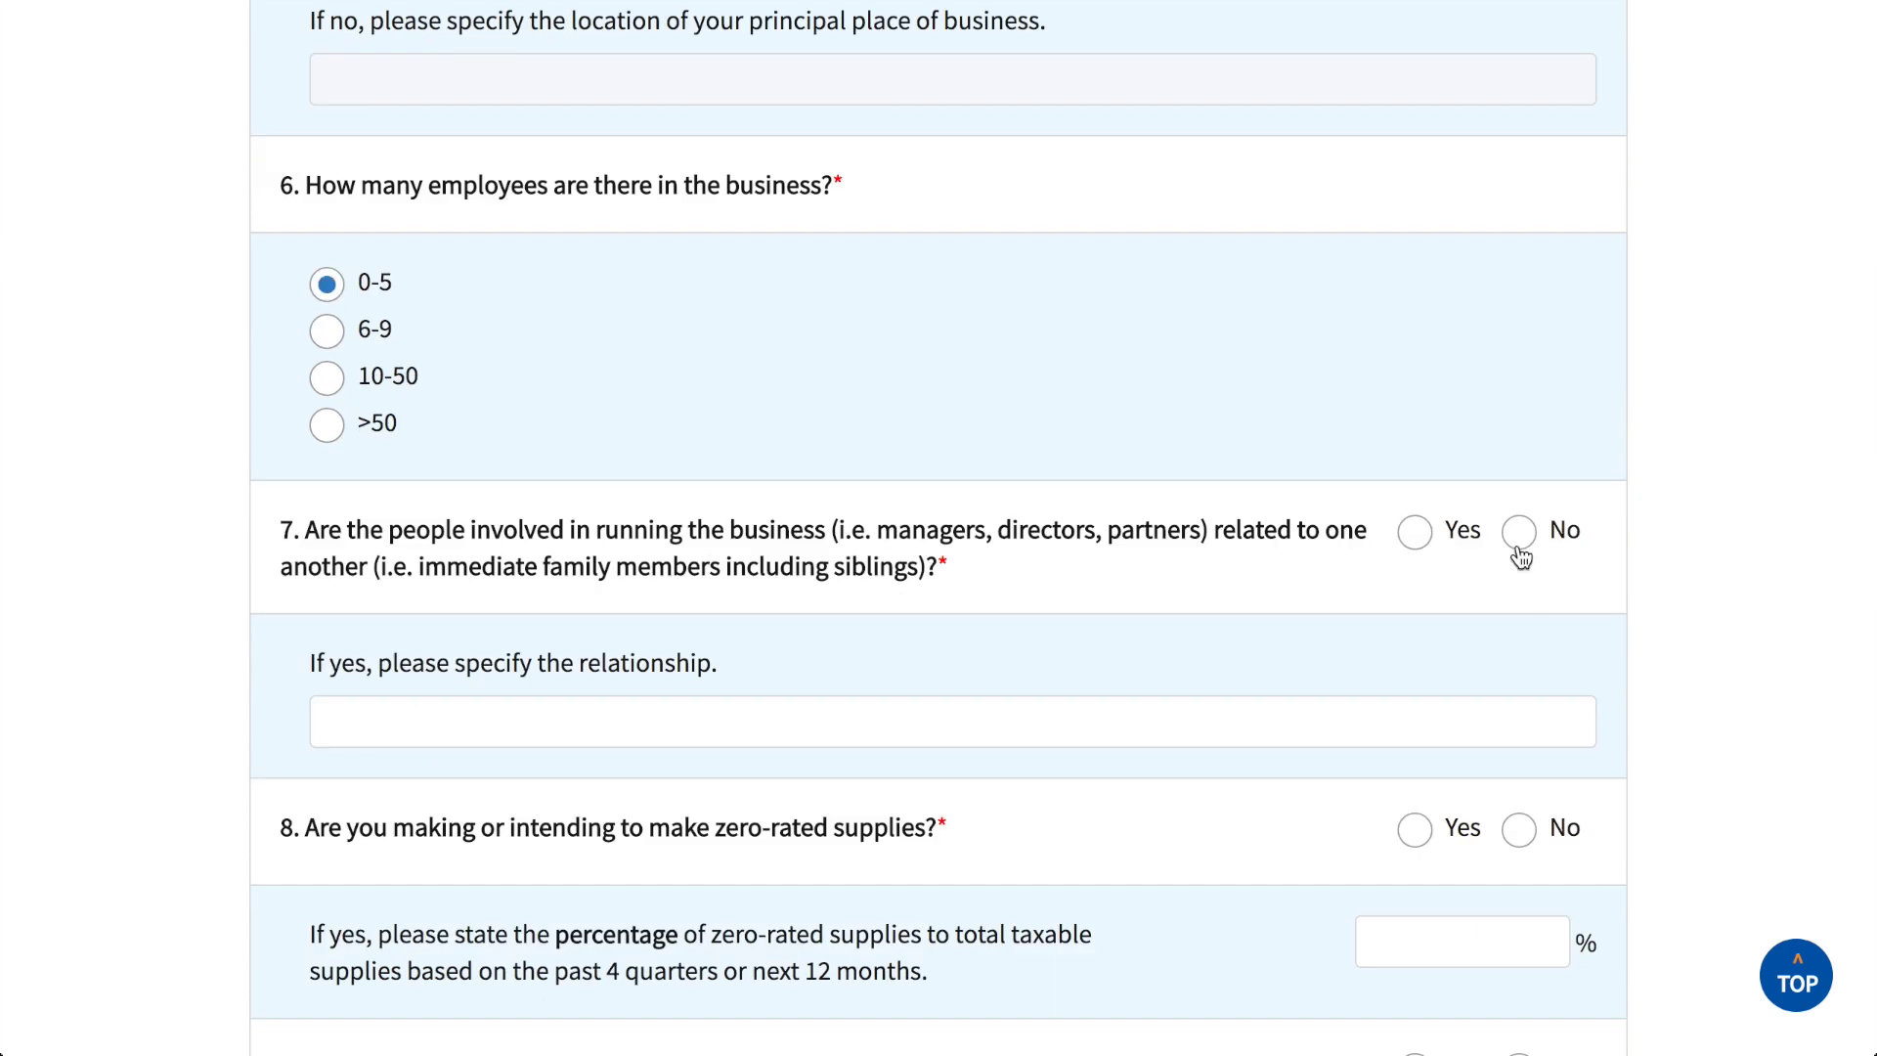
{"action": "left_click", "coordinate": [1518, 532]}
Step: Answer No to zero-rated supplies, Tourist Refund Scheme and computerised accounting; select no GST preparer hired yet
{"action": "scroll", "coordinate": [1518, 532], "scroll_direction": "down", "scroll_amount": 8}
{"action": "left_click", "coordinate": [1518, 37]}
{"action": "left_click", "coordinate": [1518, 278]}
{"action": "left_click", "coordinate": [1518, 586]}
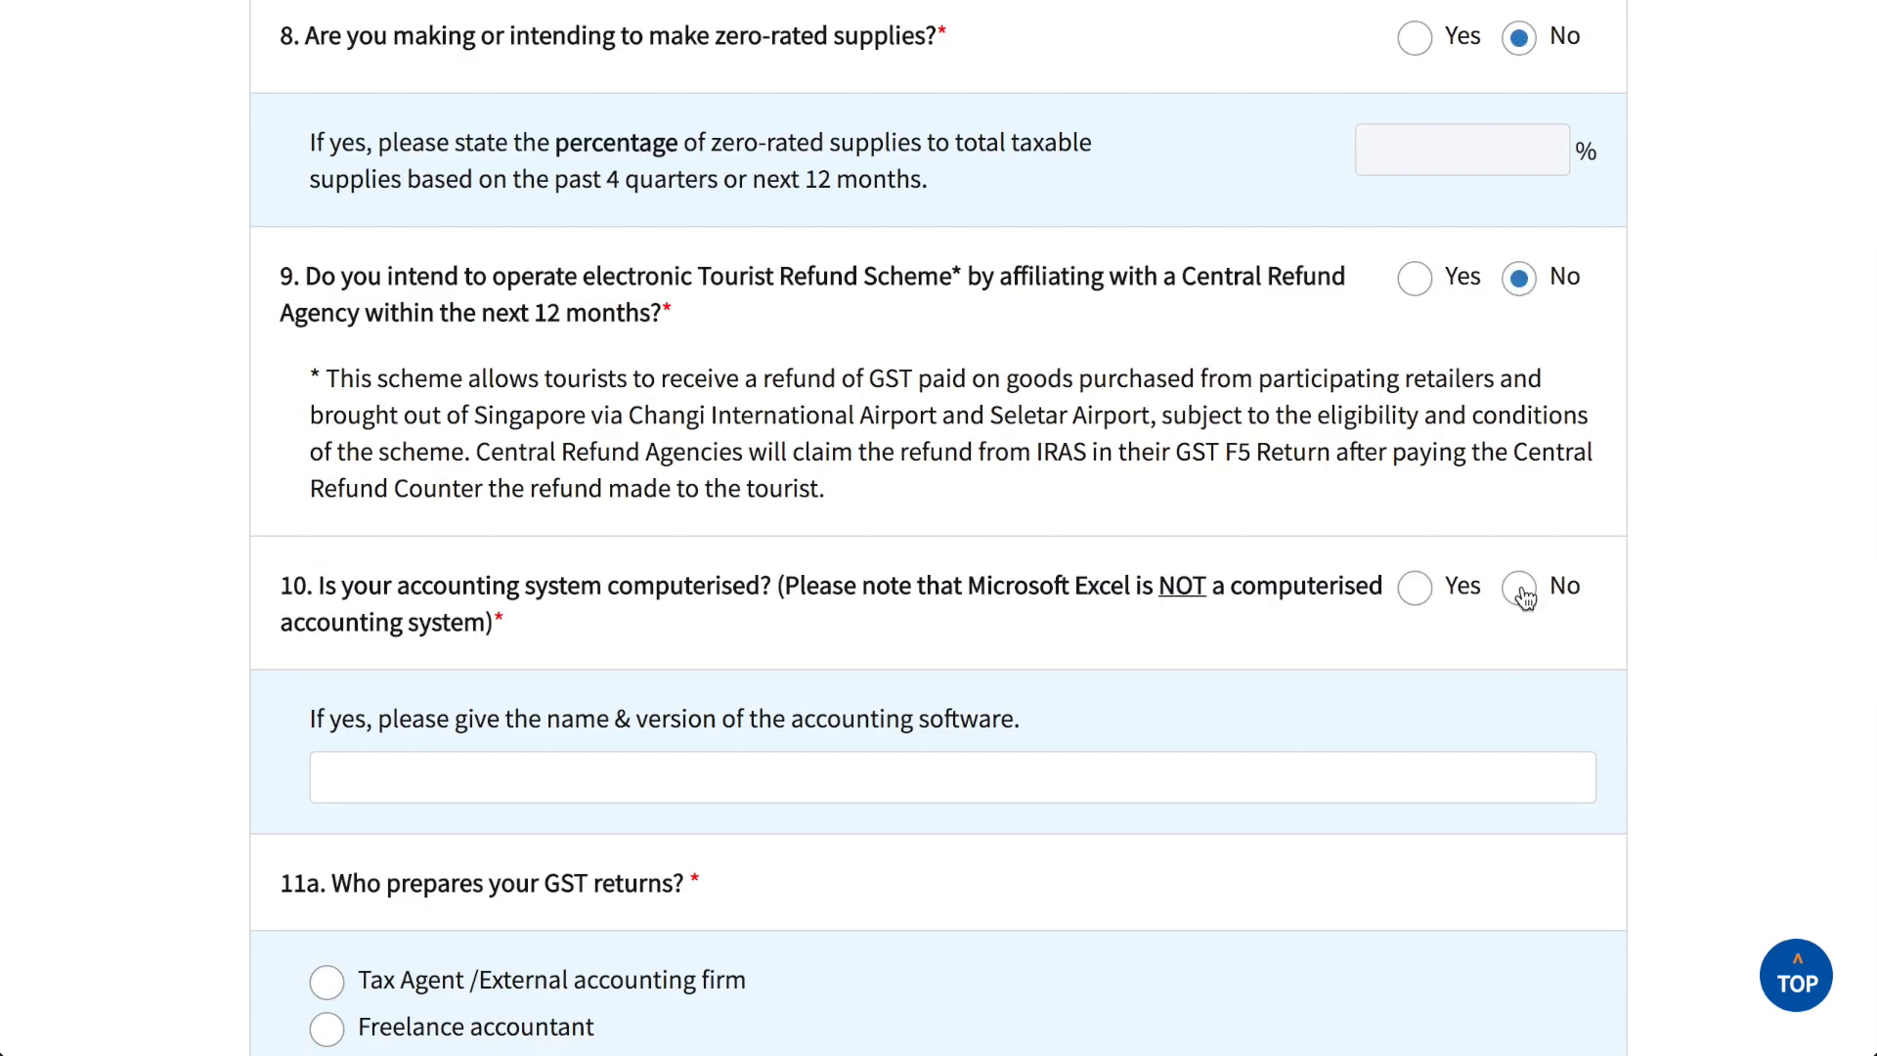
{"action": "scroll", "coordinate": [1623, 681], "scroll_direction": "down", "scroll_amount": 8}
{"action": "left_click", "coordinate": [328, 318]}
{"action": "scroll", "coordinate": [1335, 565], "scroll_direction": "down", "scroll_amount": 10}
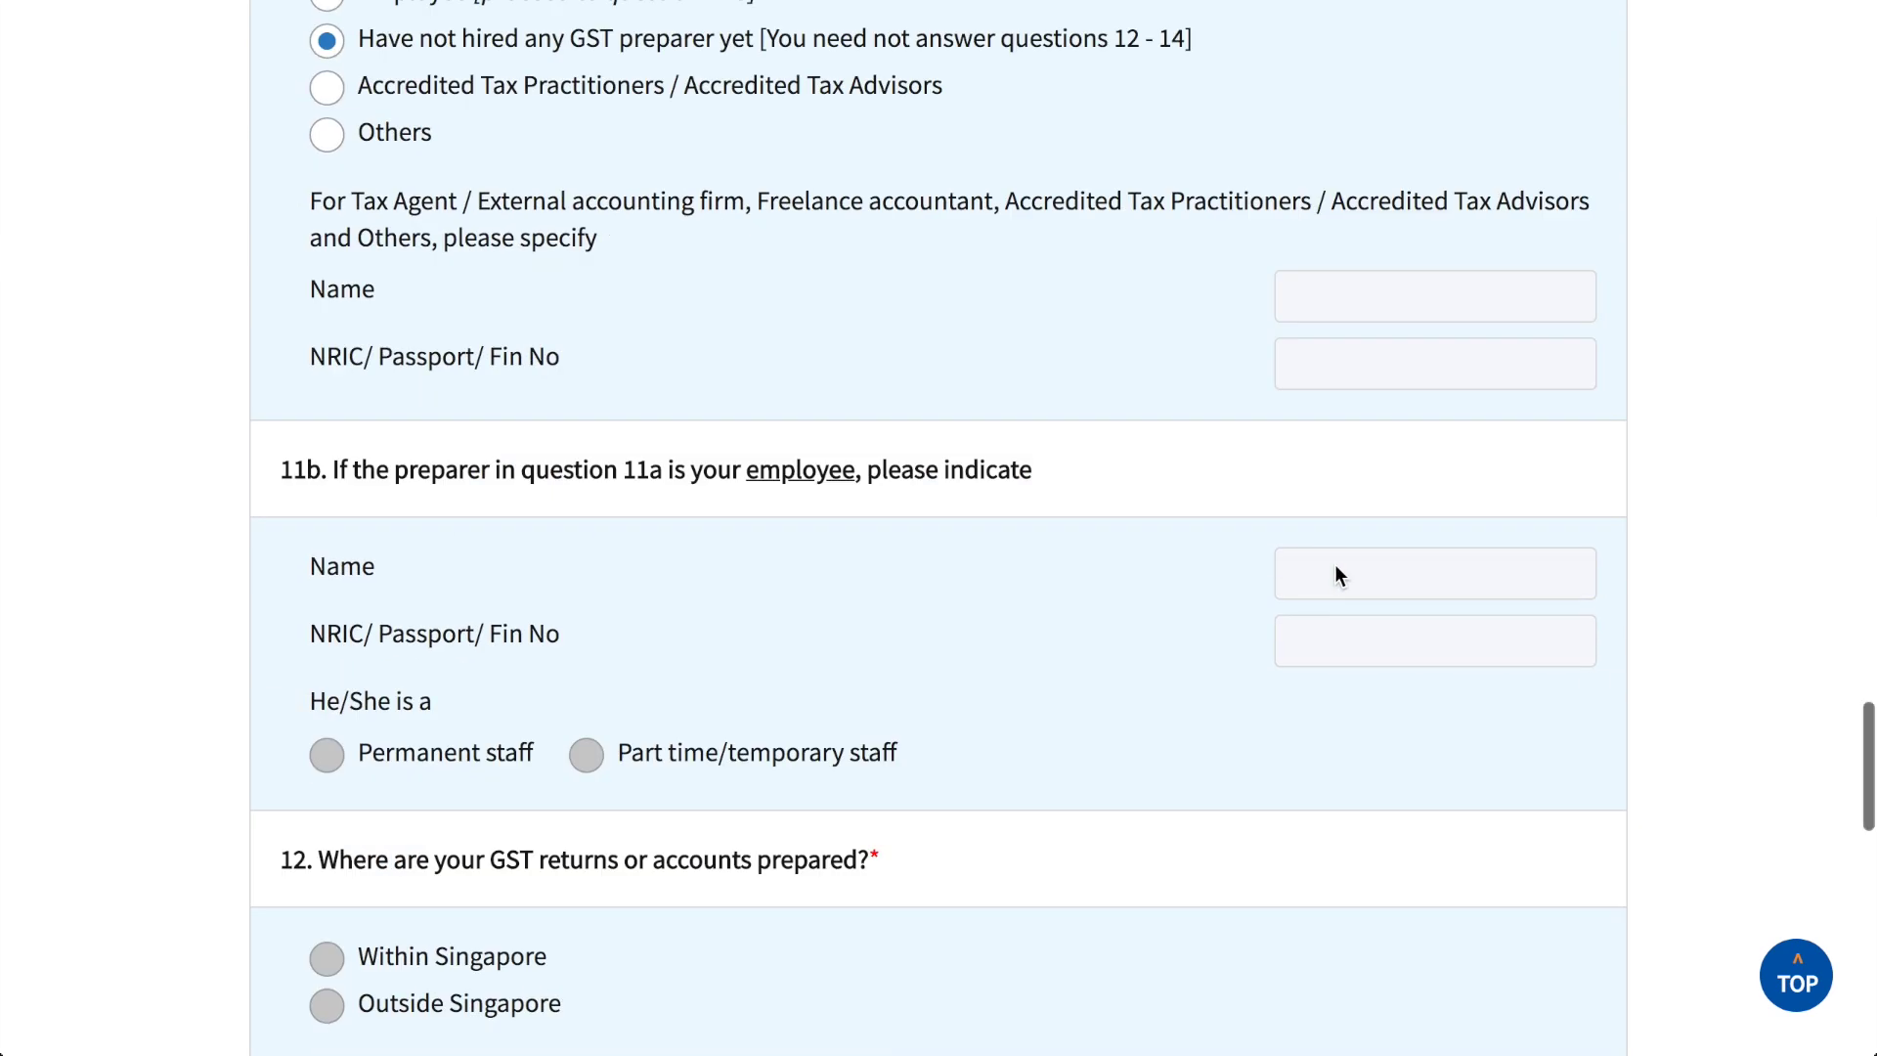
{"action": "scroll", "coordinate": [1335, 565], "scroll_direction": "down", "scroll_amount": 3}
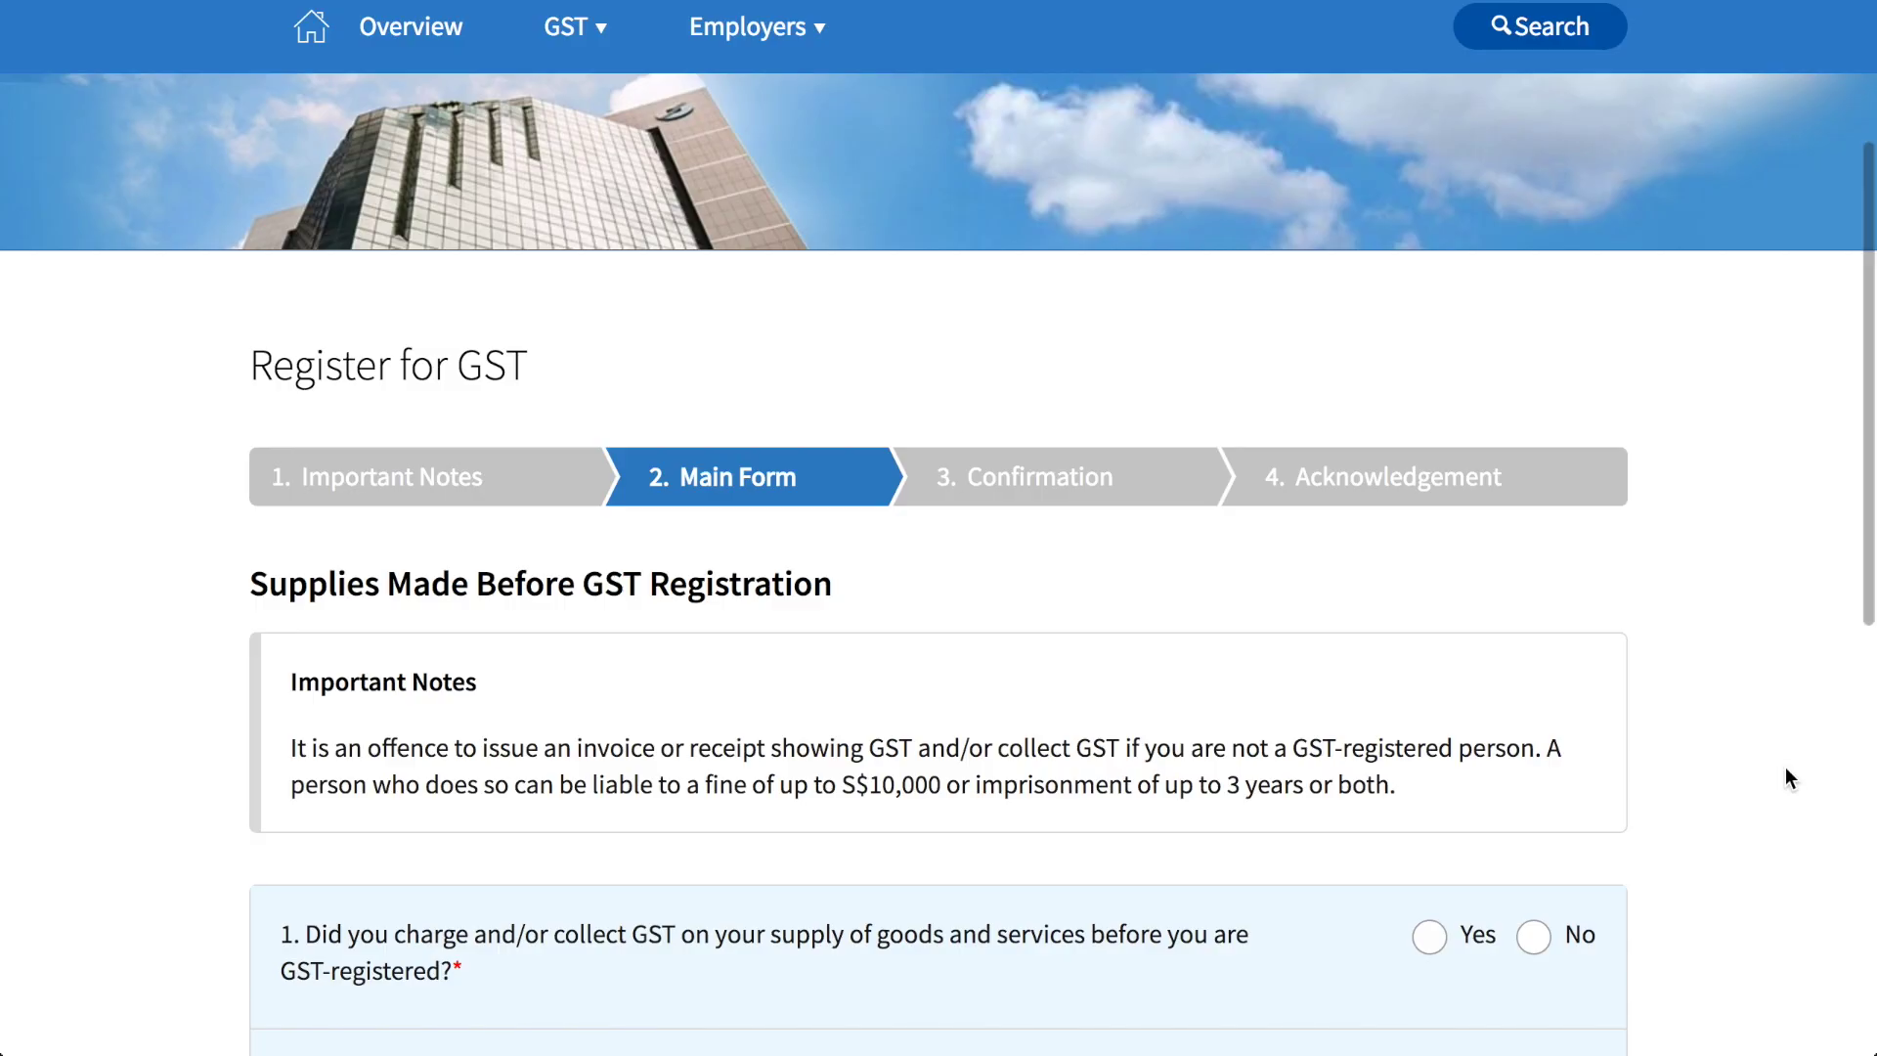
Step: Answer No to question 1 about charging or collecting GST before registration
{"action": "scroll", "coordinate": [1787, 773], "scroll_direction": "down", "scroll_amount": 3}
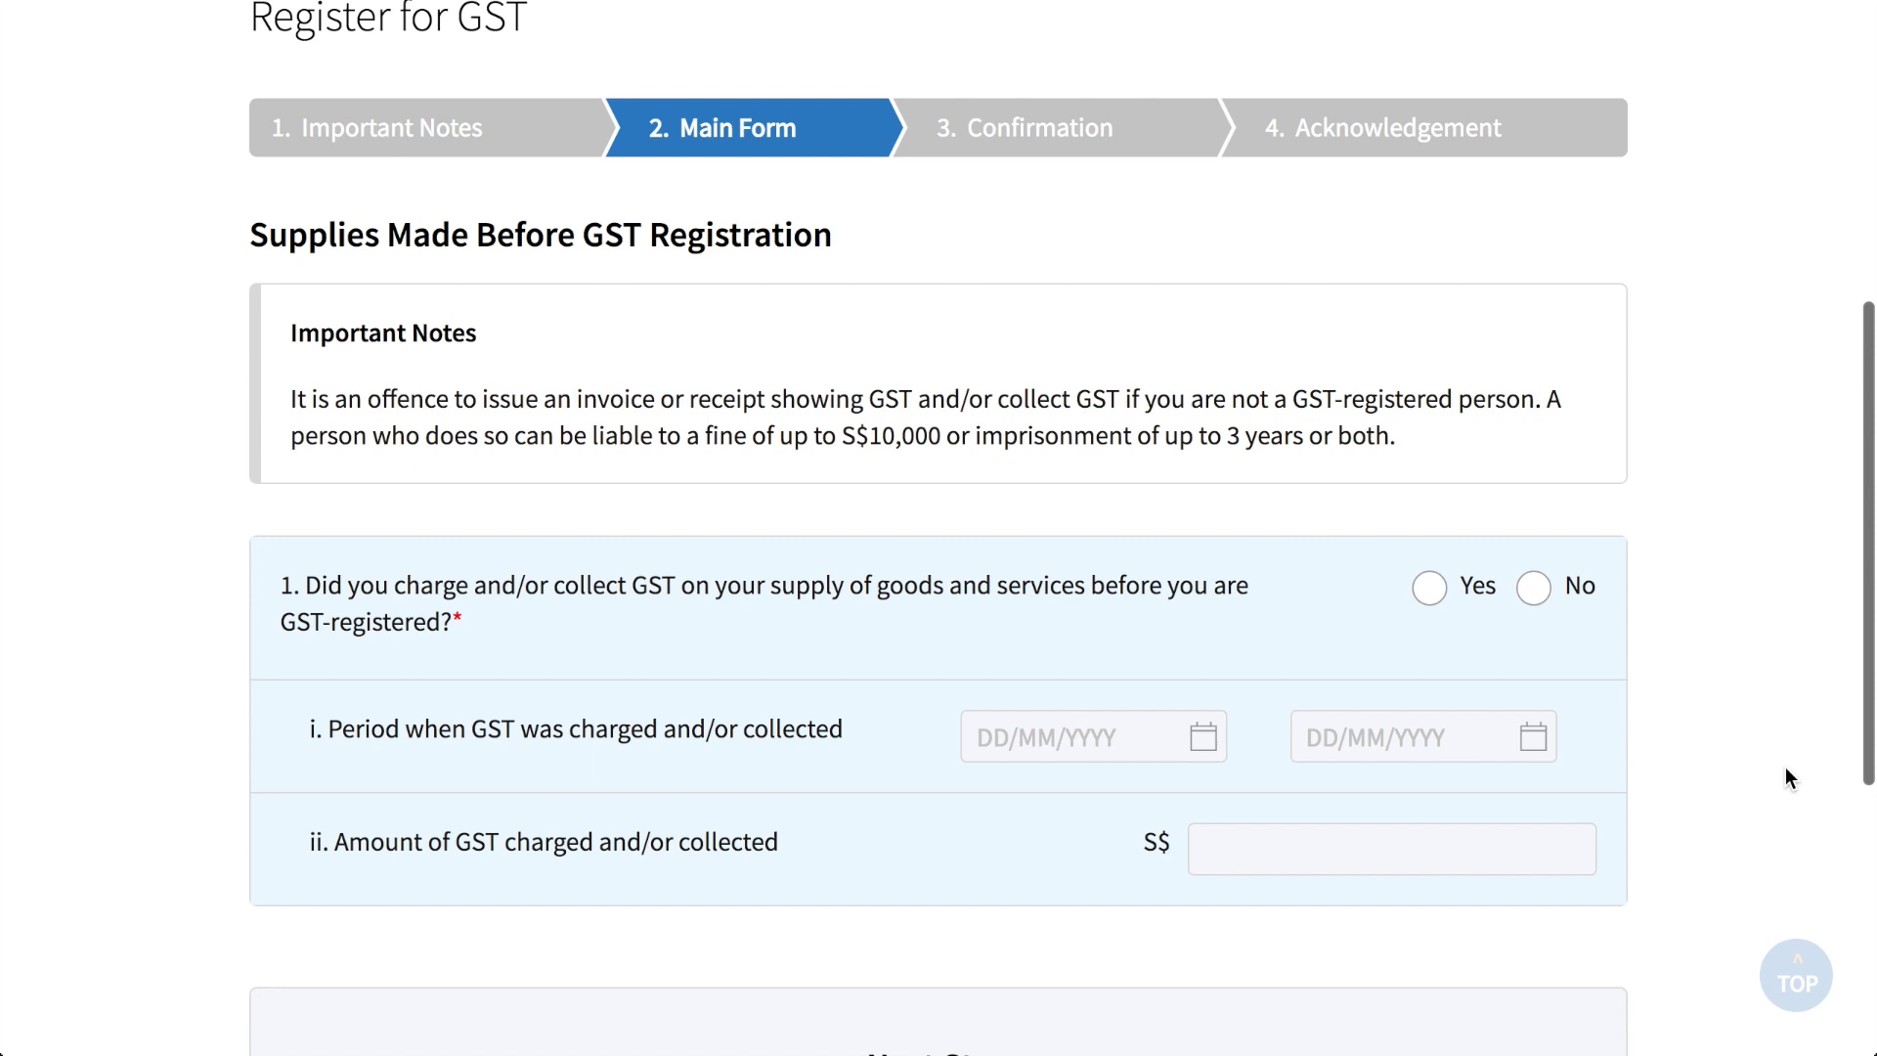
{"action": "scroll", "coordinate": [1785, 768], "scroll_direction": "down", "scroll_amount": 1}
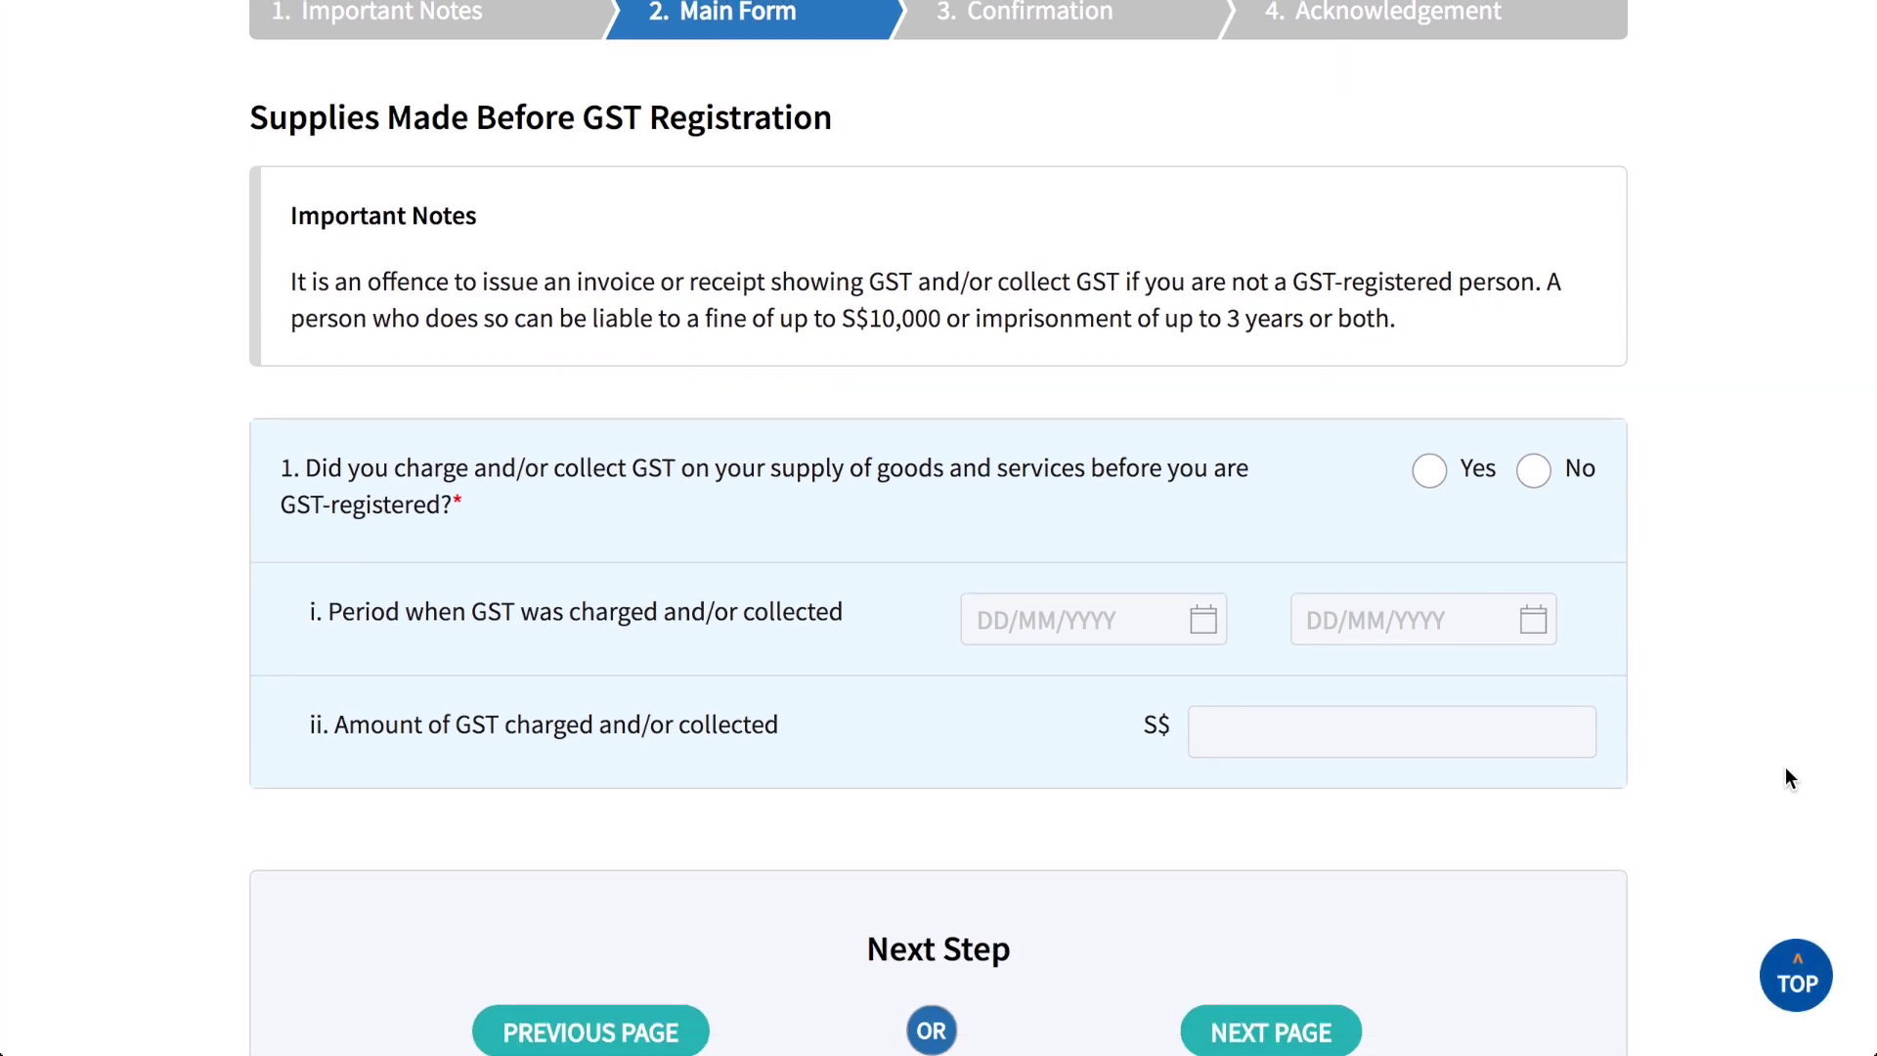
{"action": "left_click", "coordinate": [1533, 471]}
{"action": "scroll", "coordinate": [1758, 590], "scroll_direction": "down", "scroll_amount": 4}
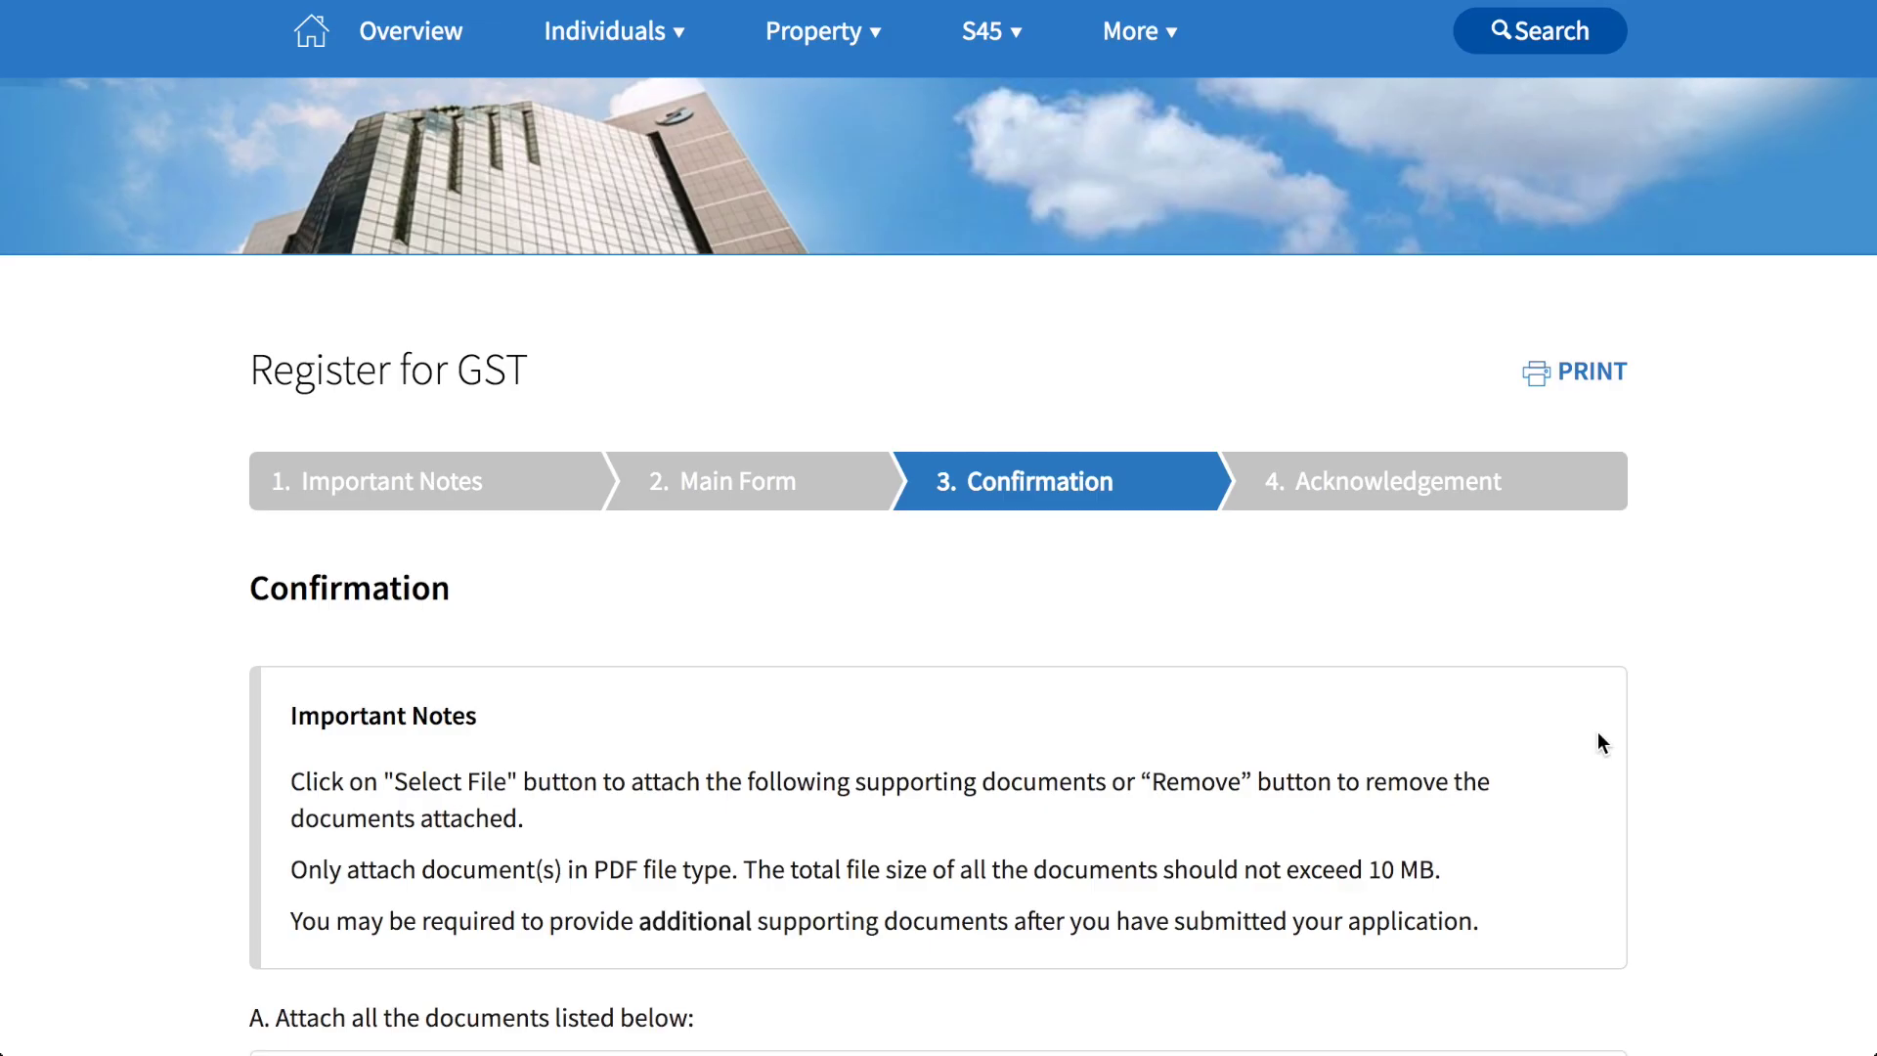
Step: Attach ACRA Business Profile.pdf from the Documents folder as document 1, the certificate or licence
{"action": "scroll", "coordinate": [1597, 738], "scroll_direction": "down", "scroll_amount": 4}
{"action": "scroll", "coordinate": [1597, 738], "scroll_direction": "down", "scroll_amount": 4}
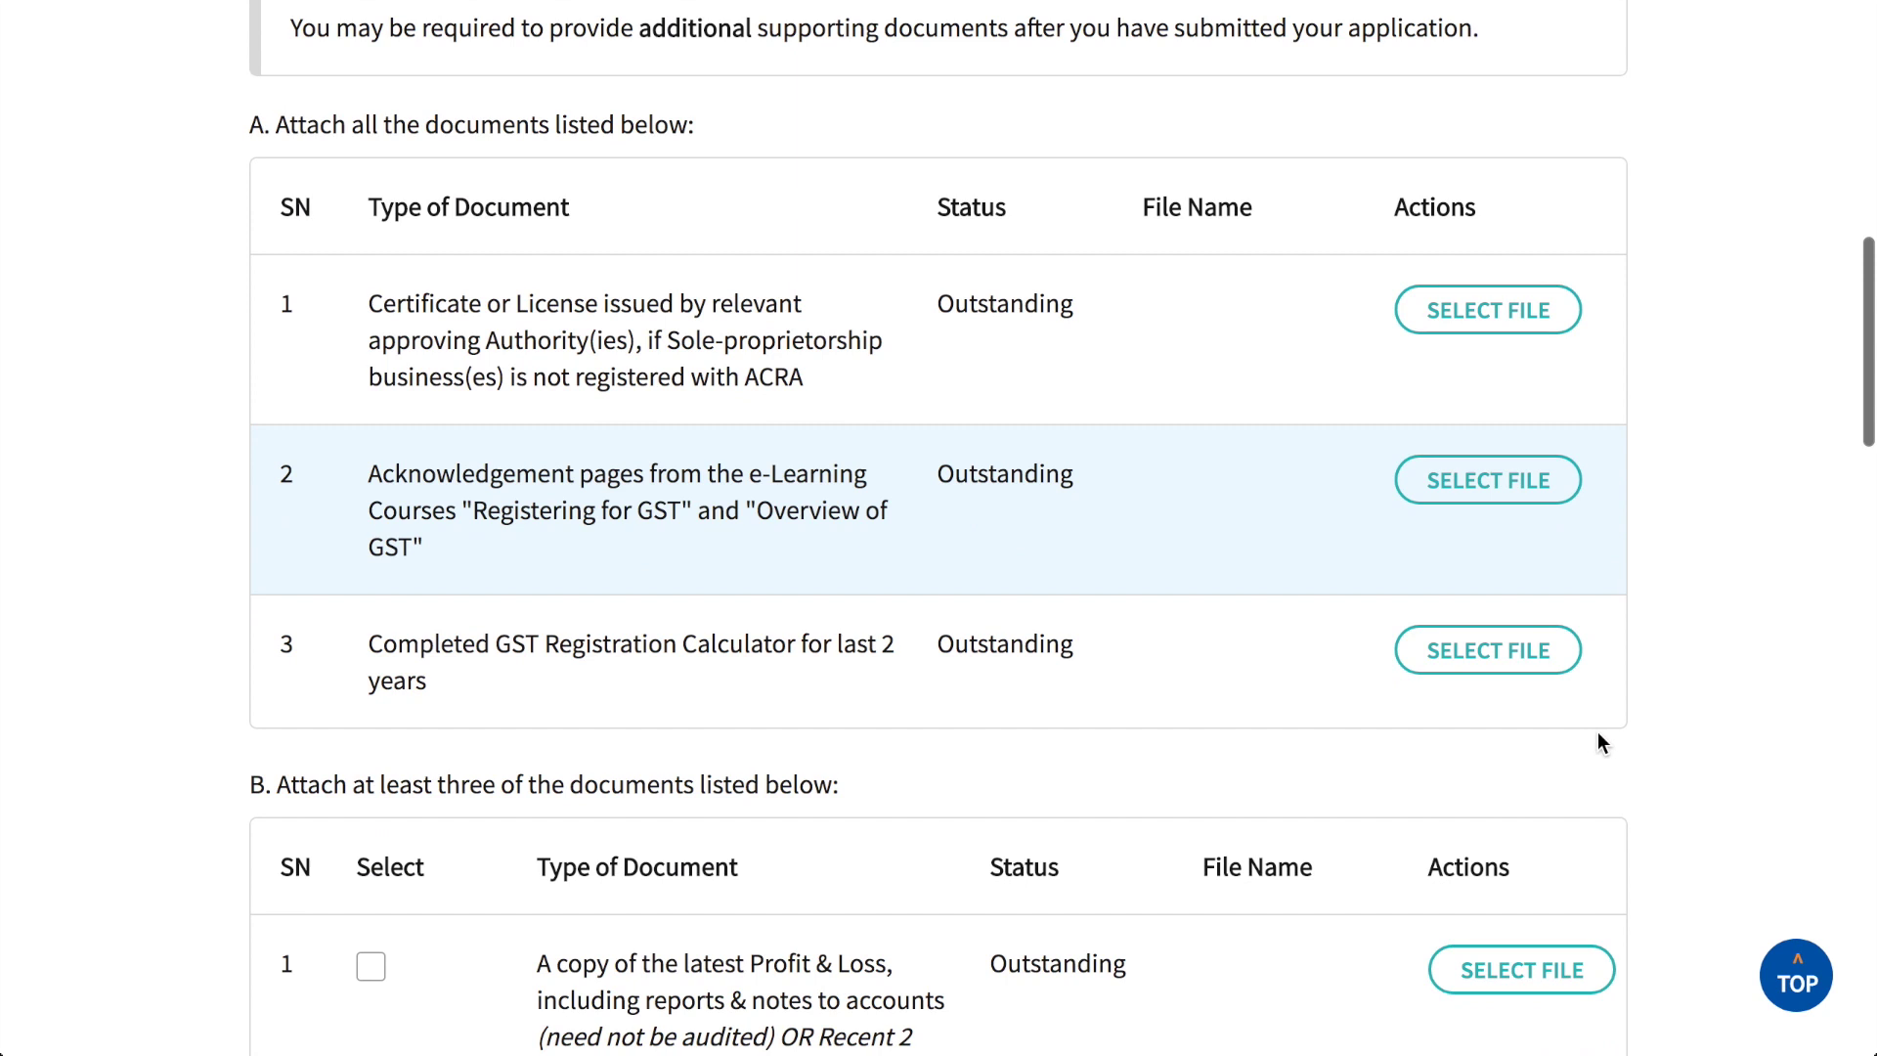
{"action": "left_click", "coordinate": [1493, 322]}
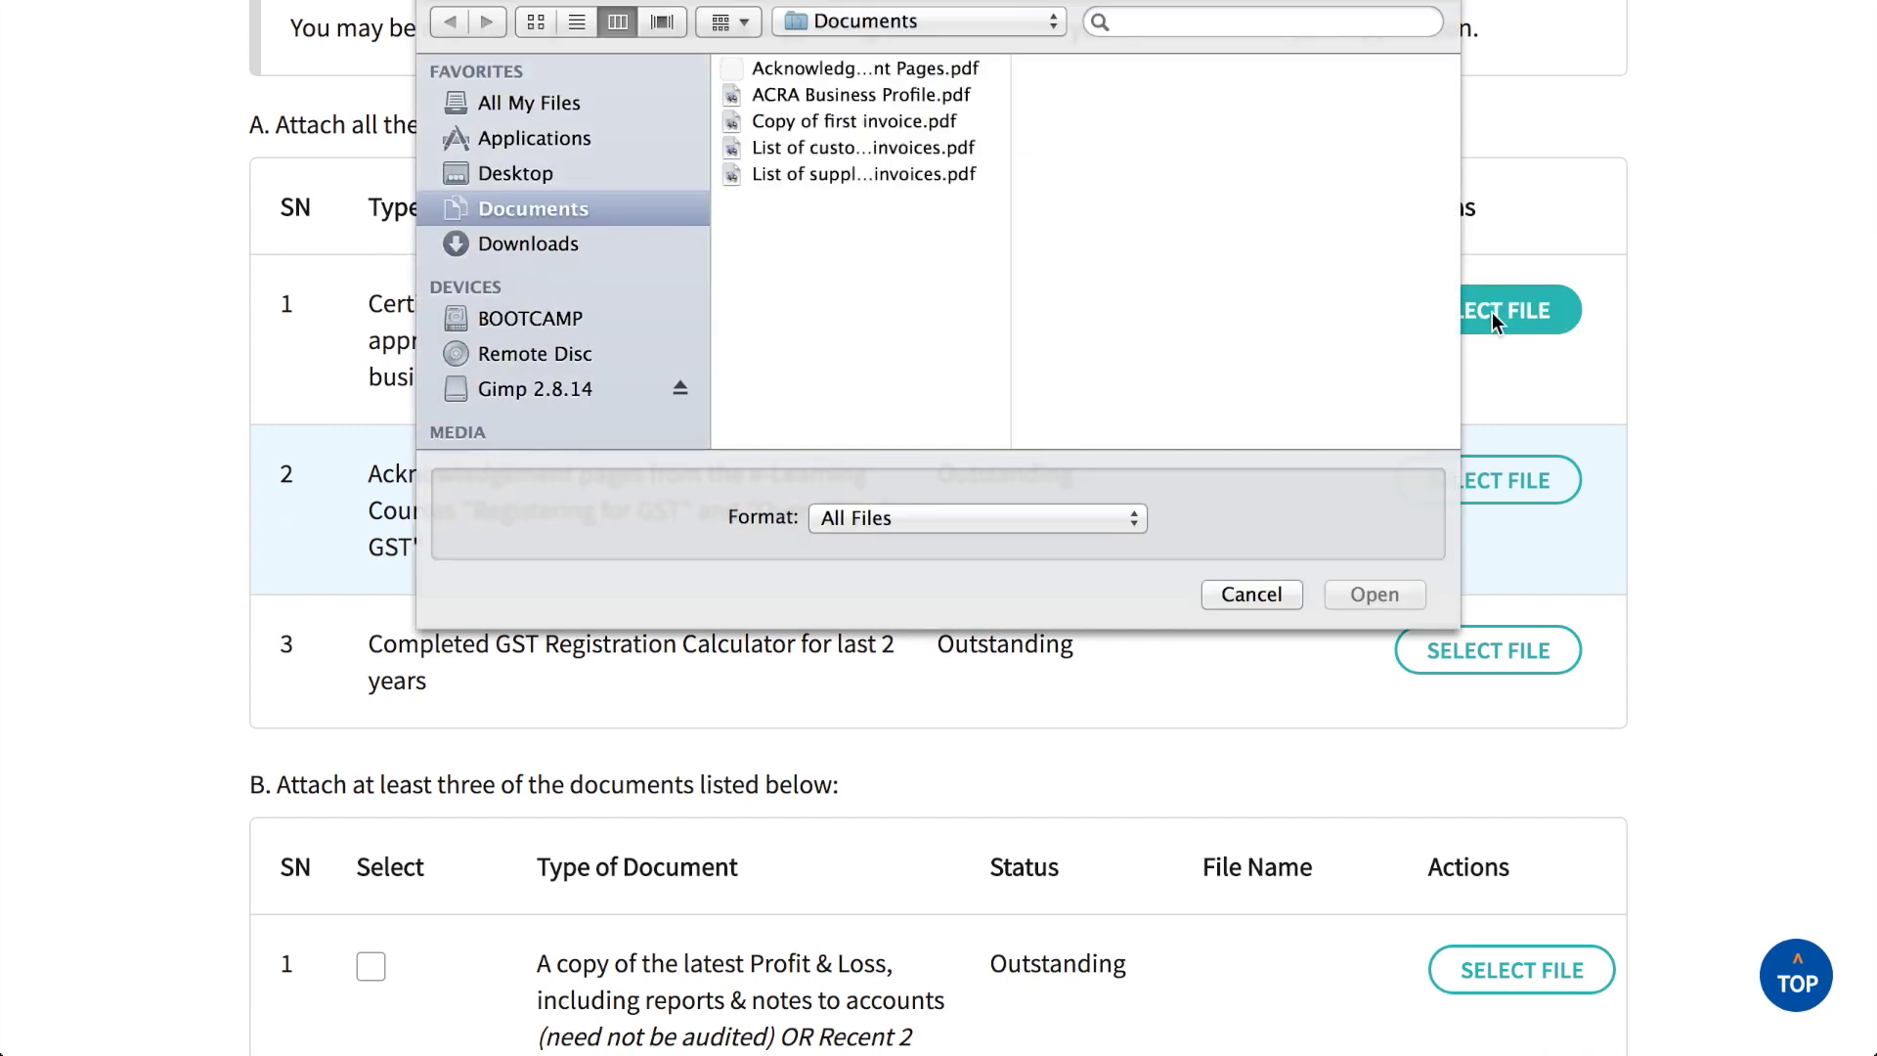
{"action": "left_click", "coordinate": [940, 95]}
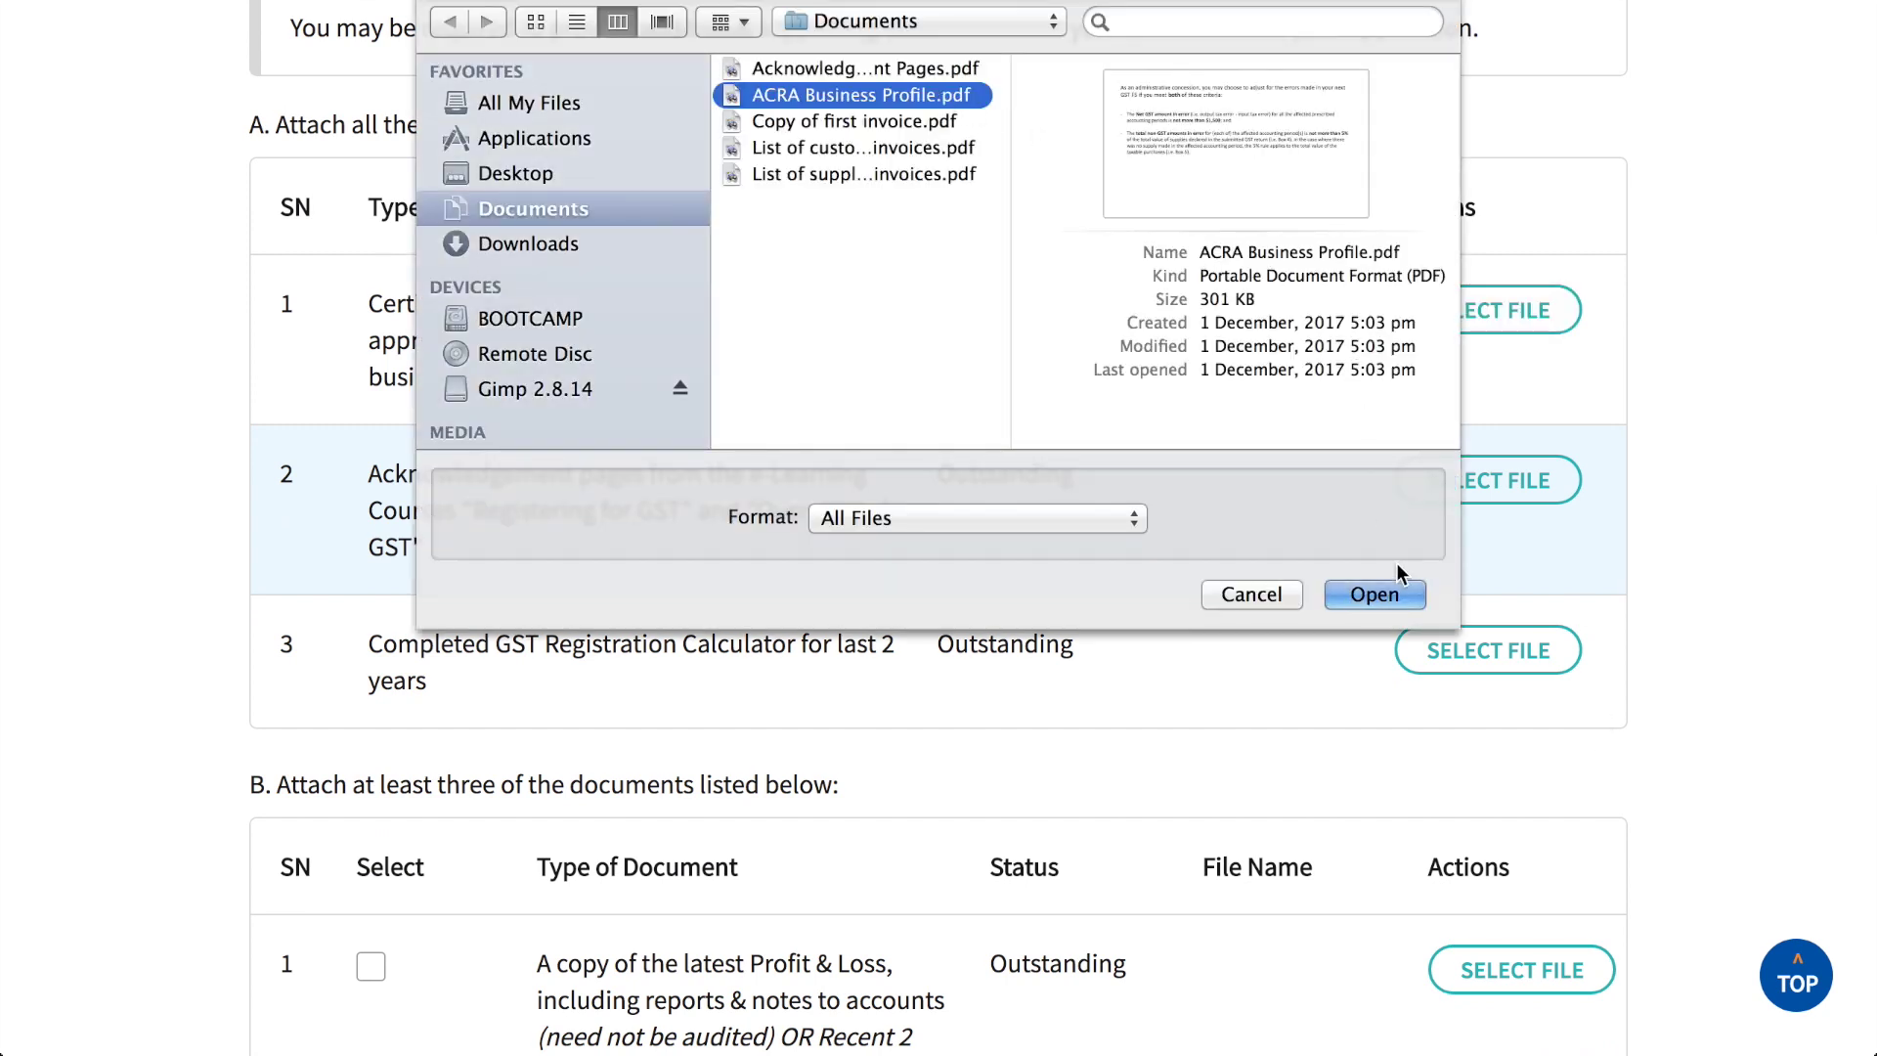
{"action": "left_click", "coordinate": [1373, 599]}
{"action": "scroll", "coordinate": [1374, 604], "scroll_direction": "down", "scroll_amount": 7}
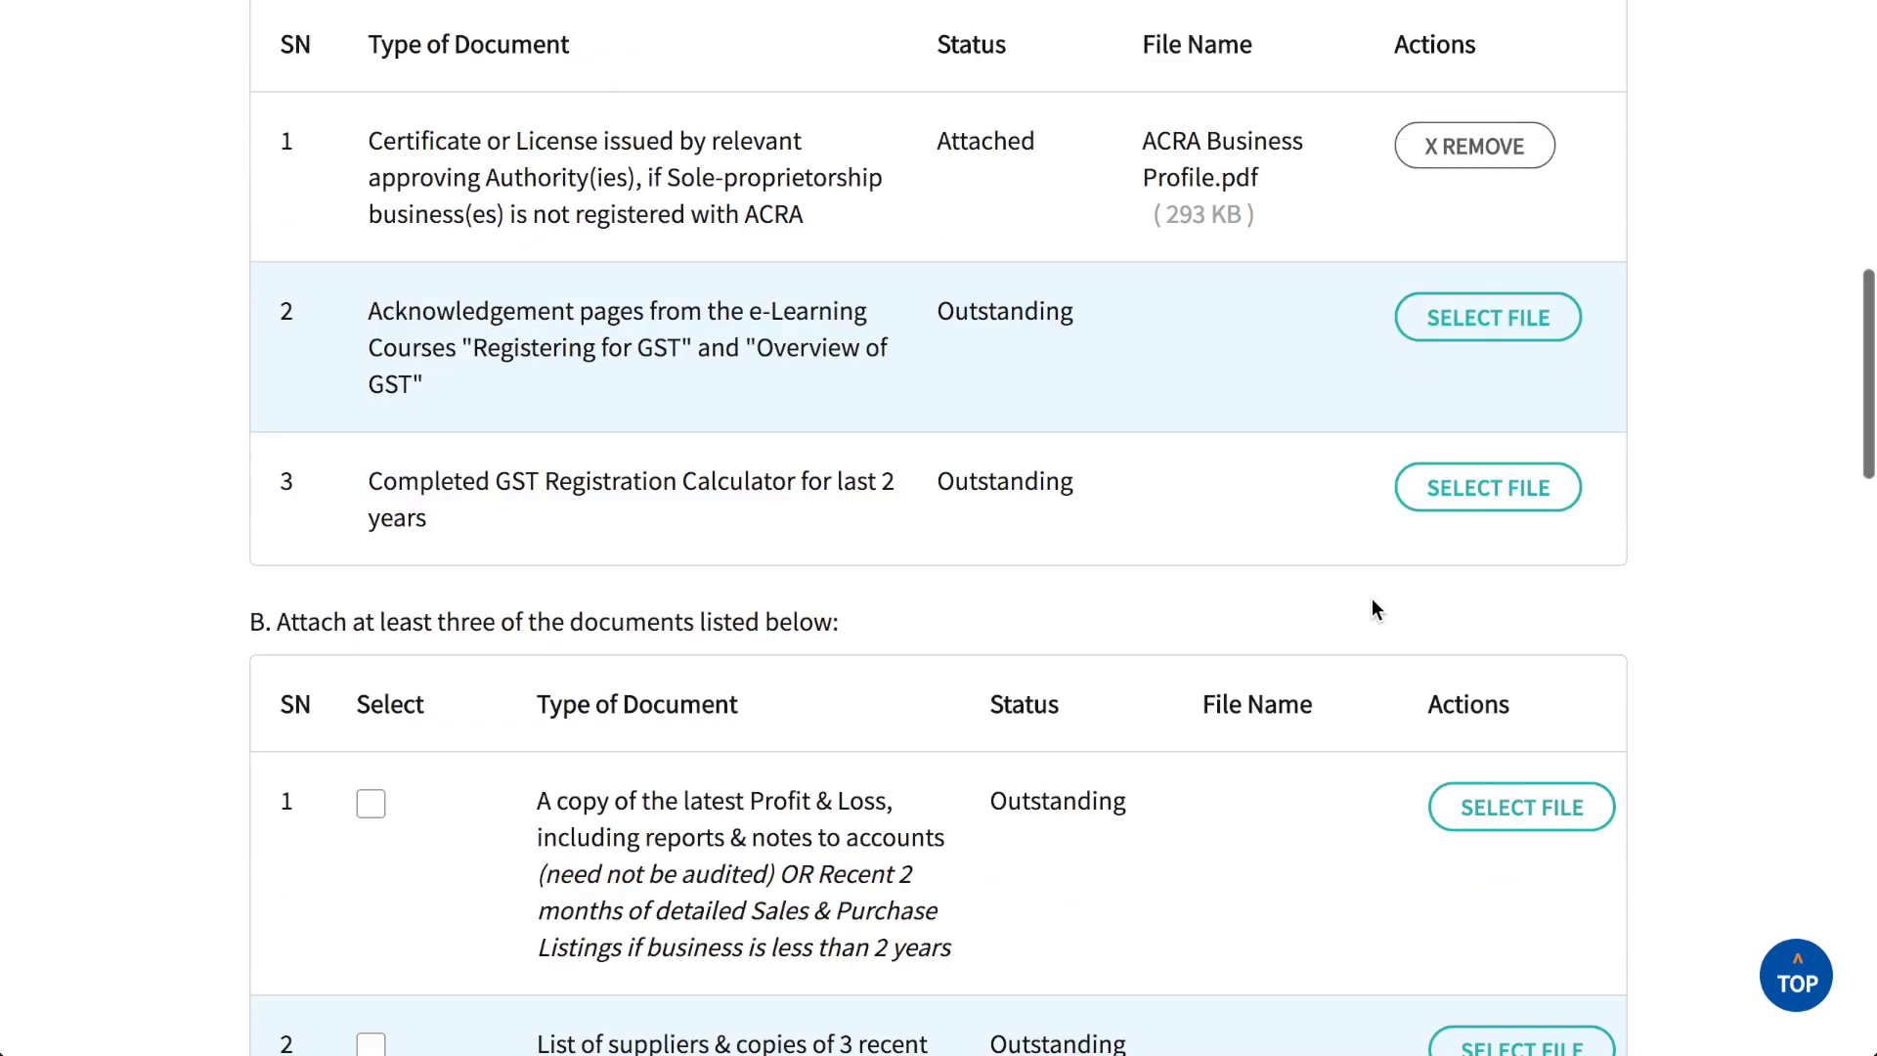
{"action": "scroll", "coordinate": [1371, 598], "scroll_direction": "down", "scroll_amount": 2}
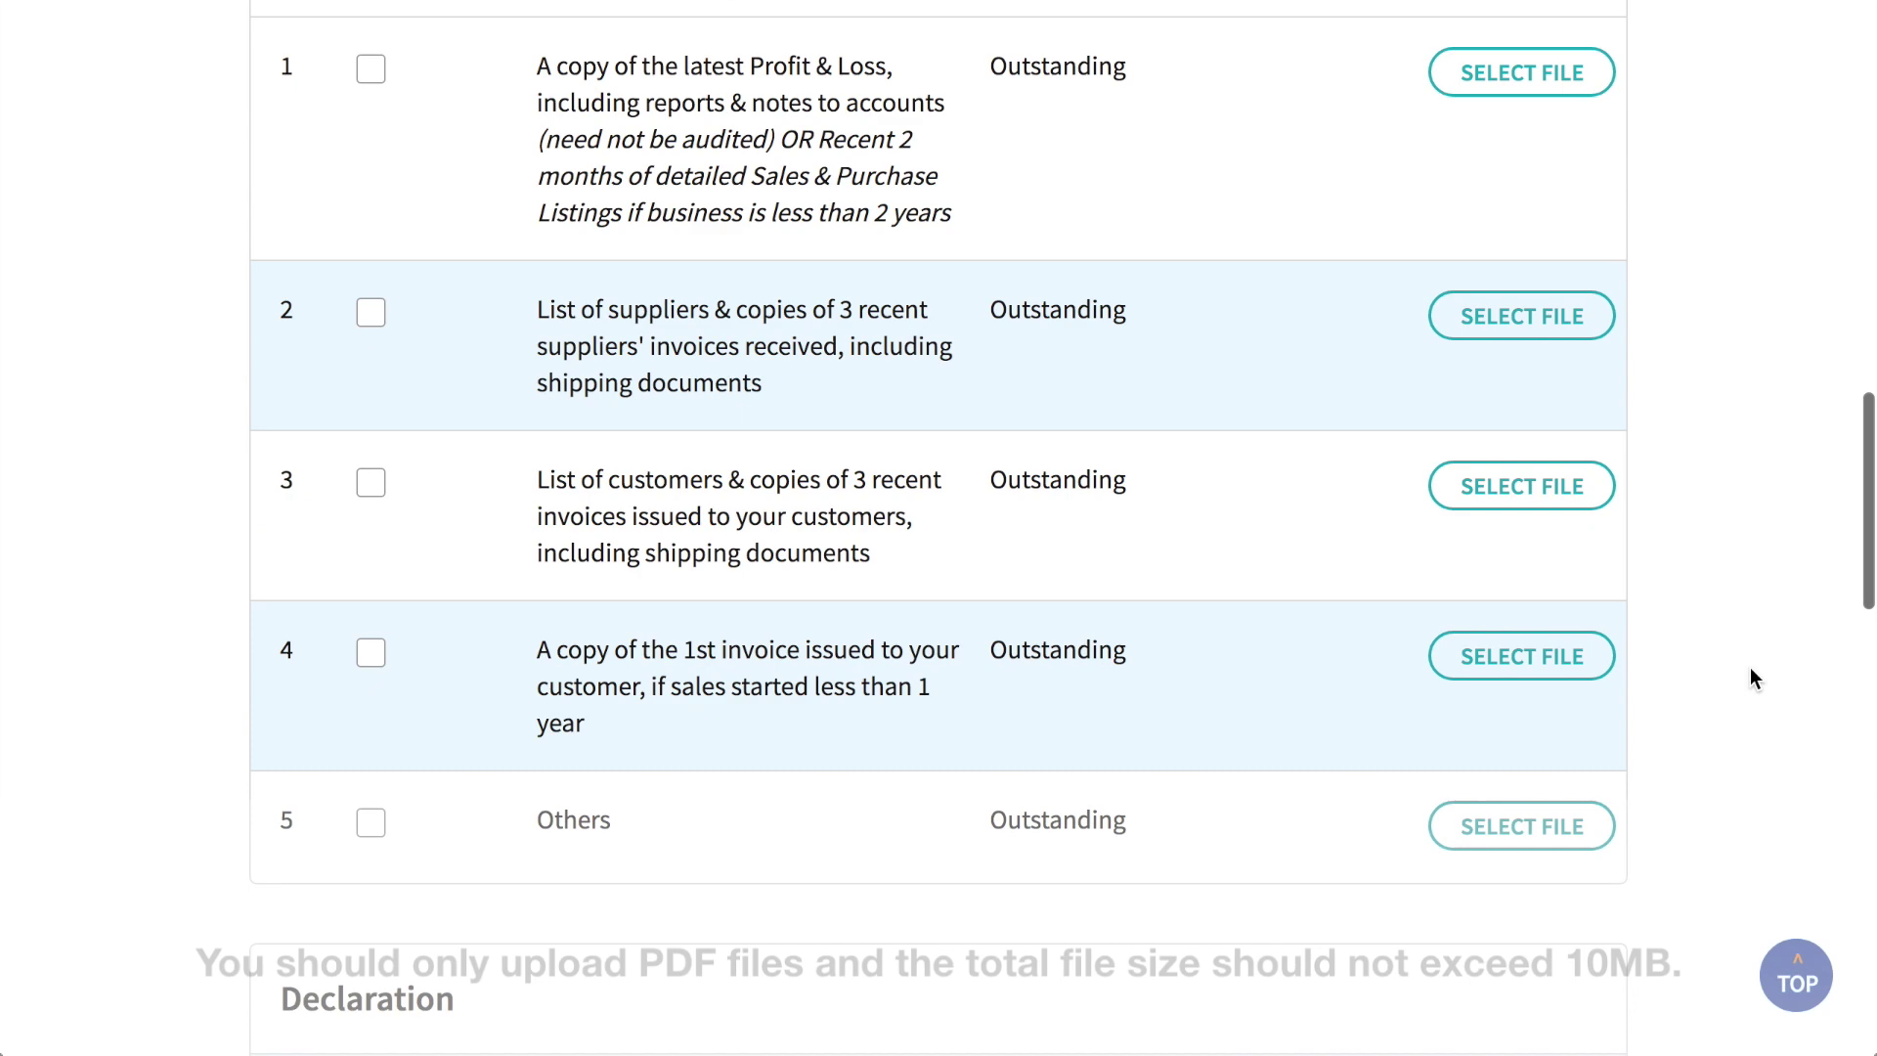
{"action": "scroll", "coordinate": [1749, 669], "scroll_direction": "down", "scroll_amount": 8}
Step: Enter DIRECTOR as the declarant's designation
{"action": "scroll", "coordinate": [1750, 669], "scroll_direction": "down", "scroll_amount": 1}
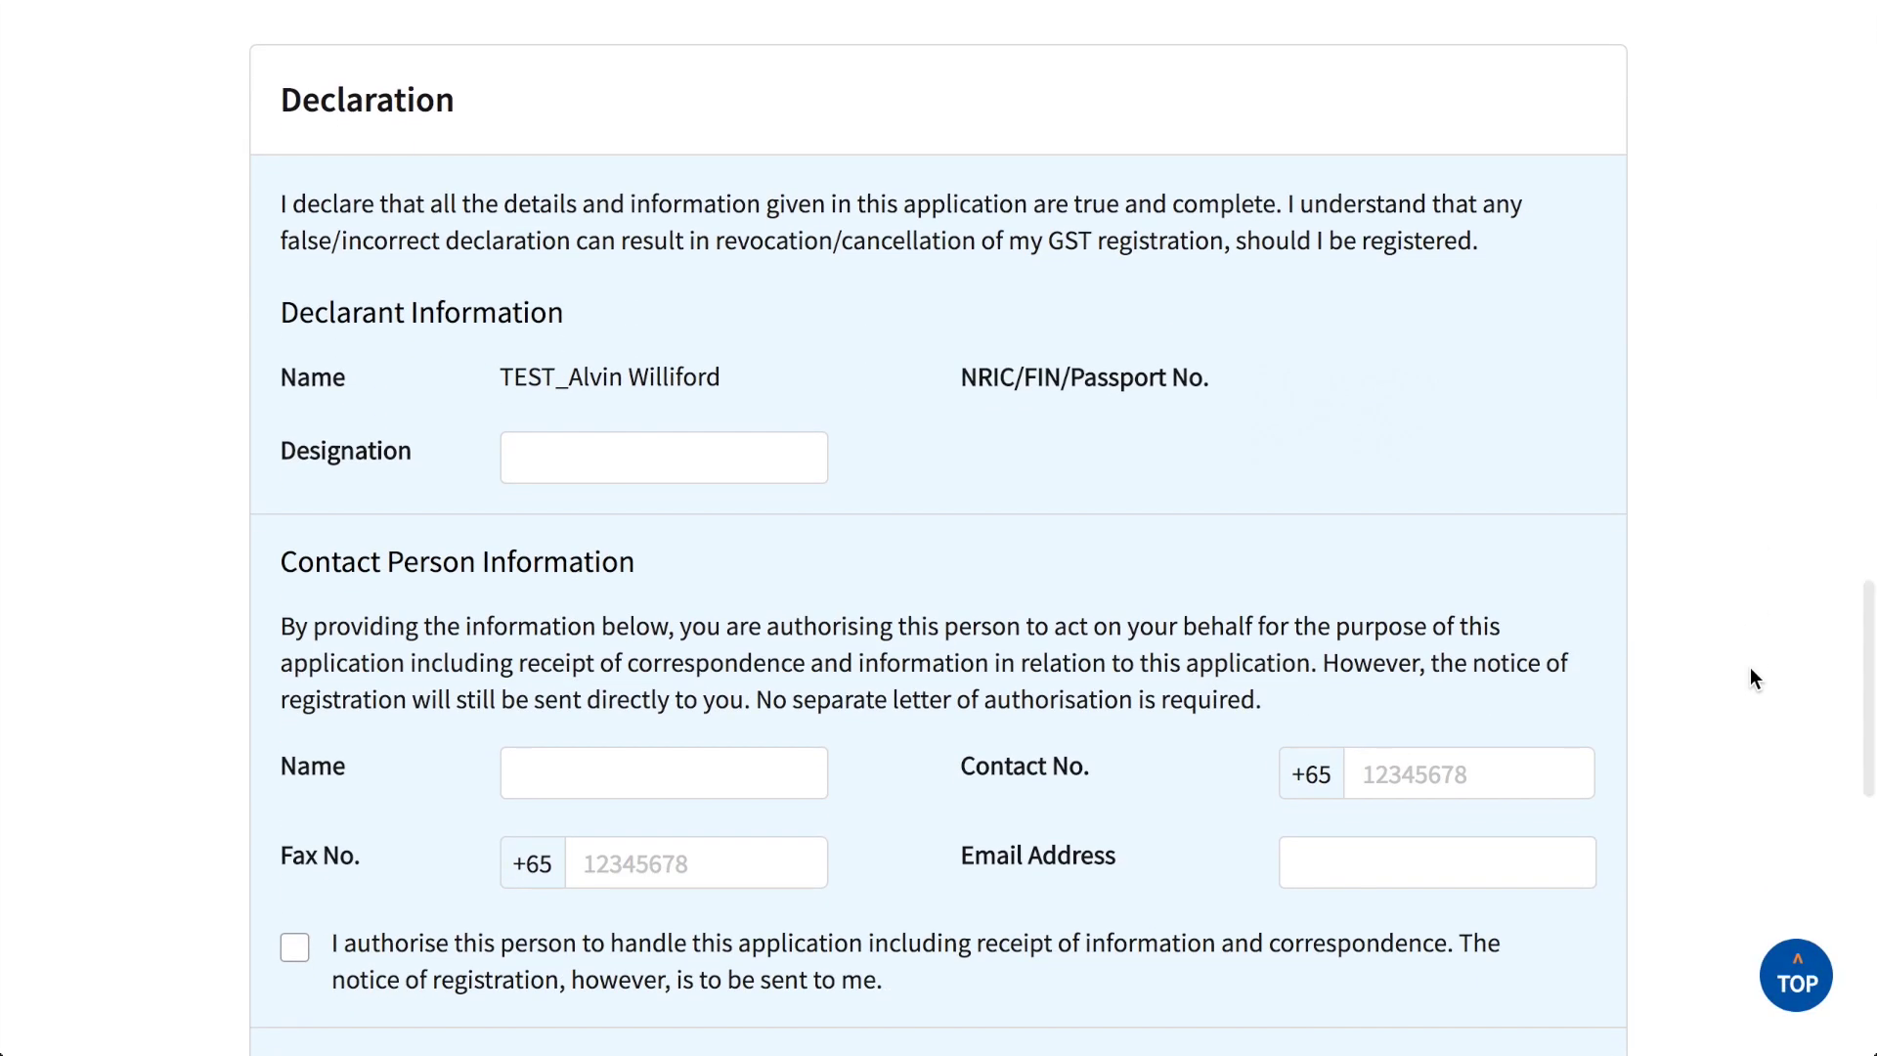
{"action": "scroll", "coordinate": [1749, 670], "scroll_direction": "down", "scroll_amount": 3}
{"action": "left_click", "coordinate": [746, 185]}
{"action": "type", "text": "DIRECTOR"}
Step: Fill in the contact person's name, contact number, fax number and e-mail, and tick the authorisation box
{"action": "left_click", "coordinate": [664, 499]}
{"action": "left_click", "coordinate": [1469, 499]}
{"action": "type", "text": "91234567"}
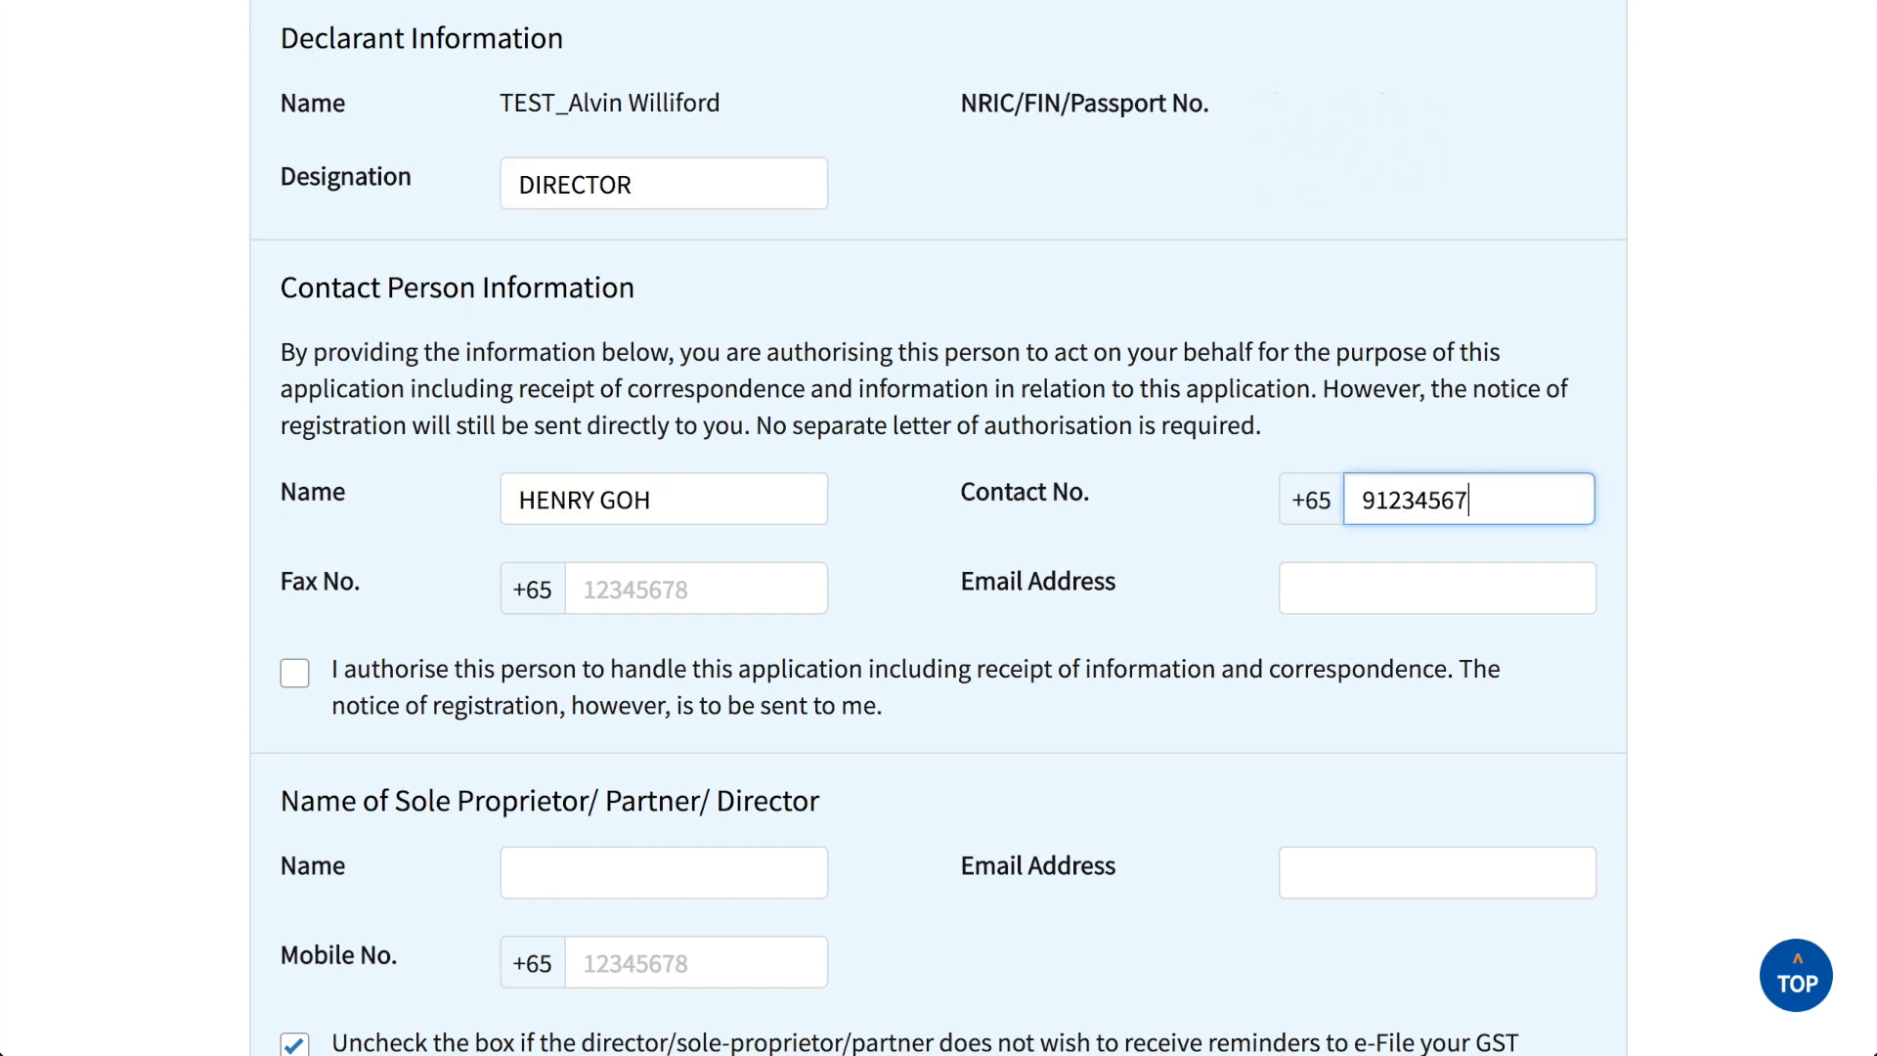
{"action": "left_click", "coordinate": [695, 588]}
{"action": "type", "text": "61234567"}
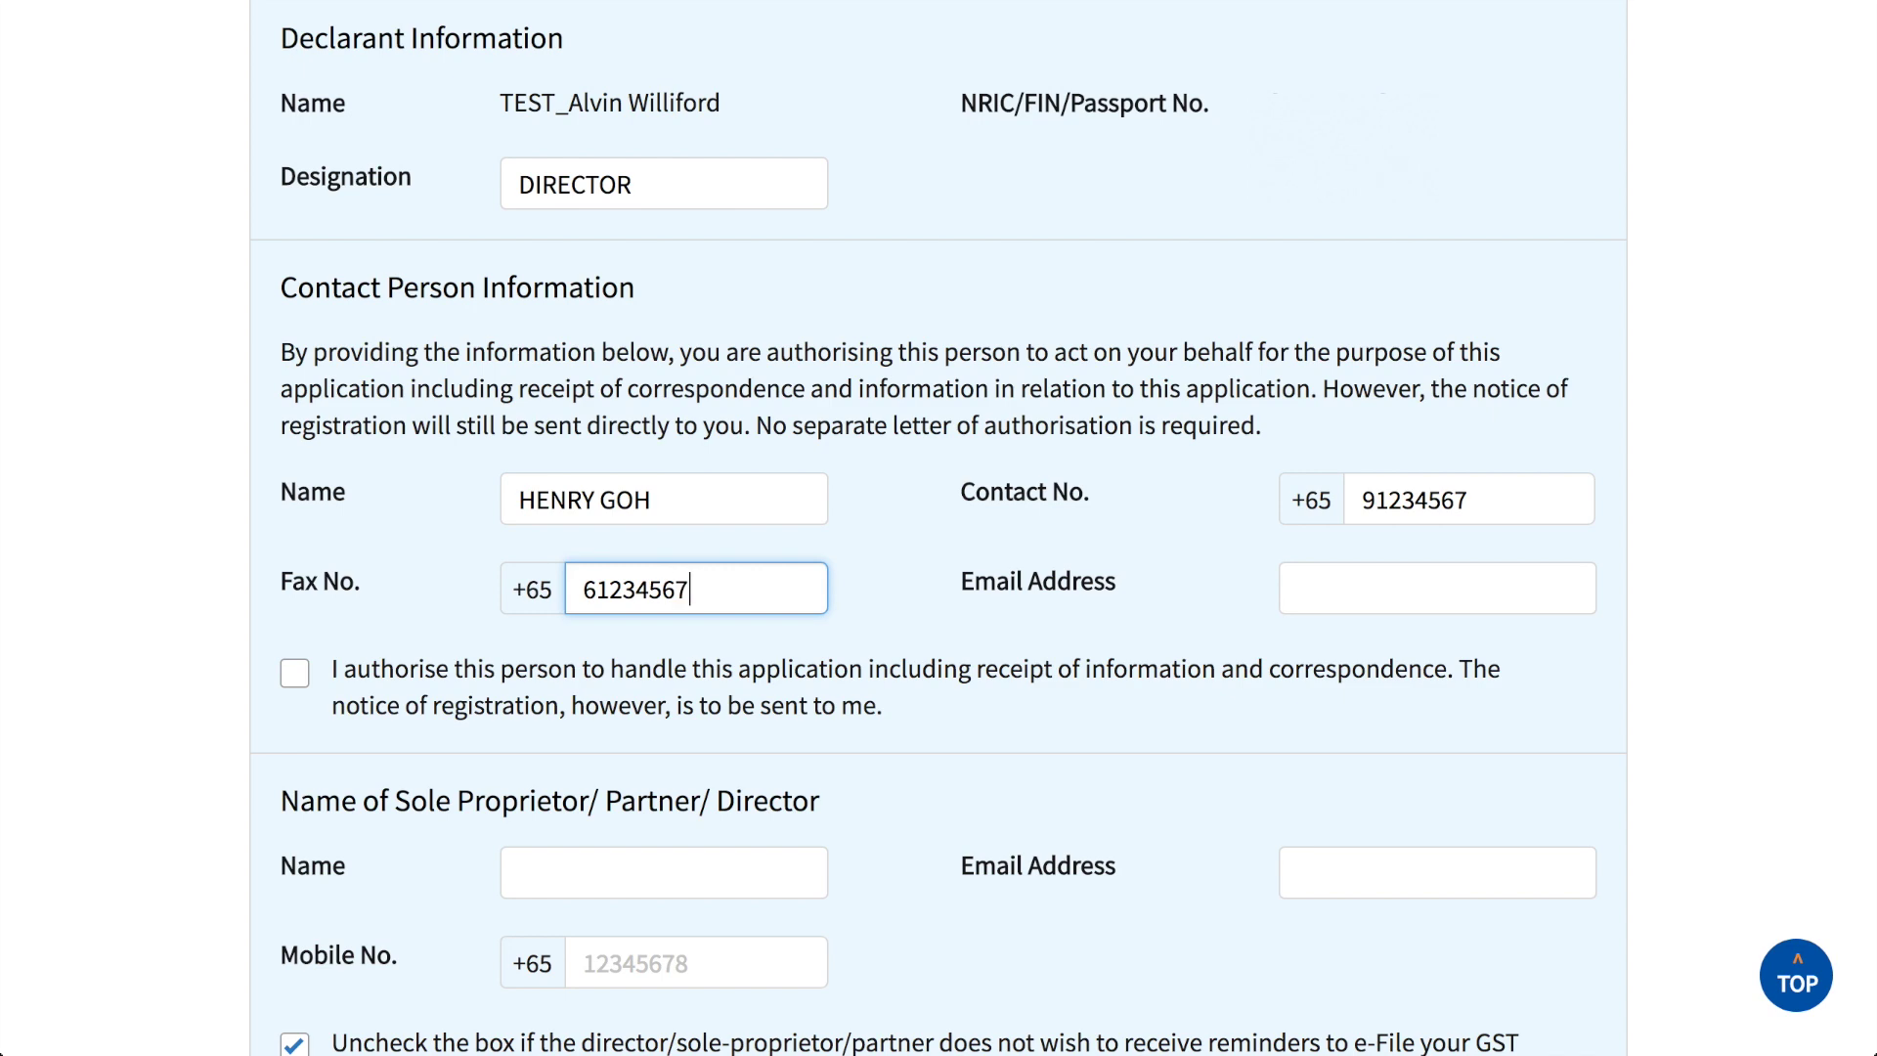
{"action": "left_click", "coordinate": [1437, 587]}
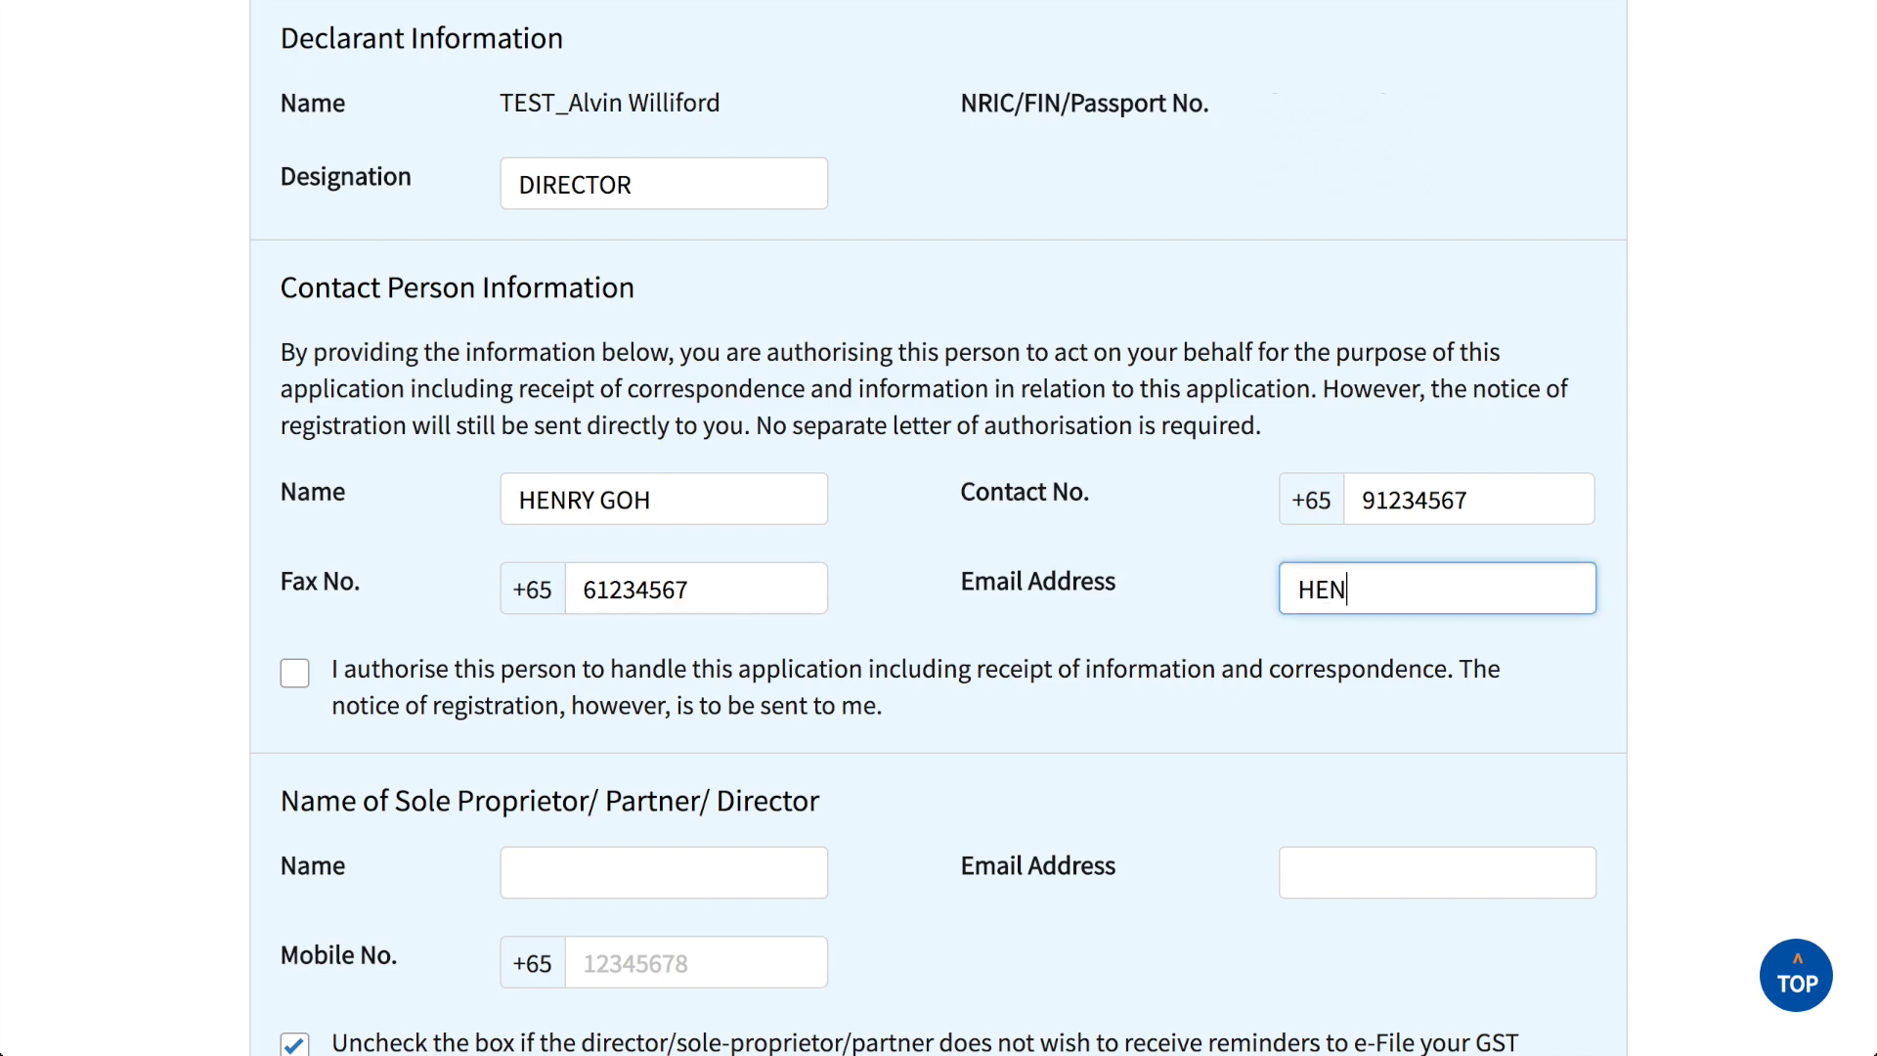
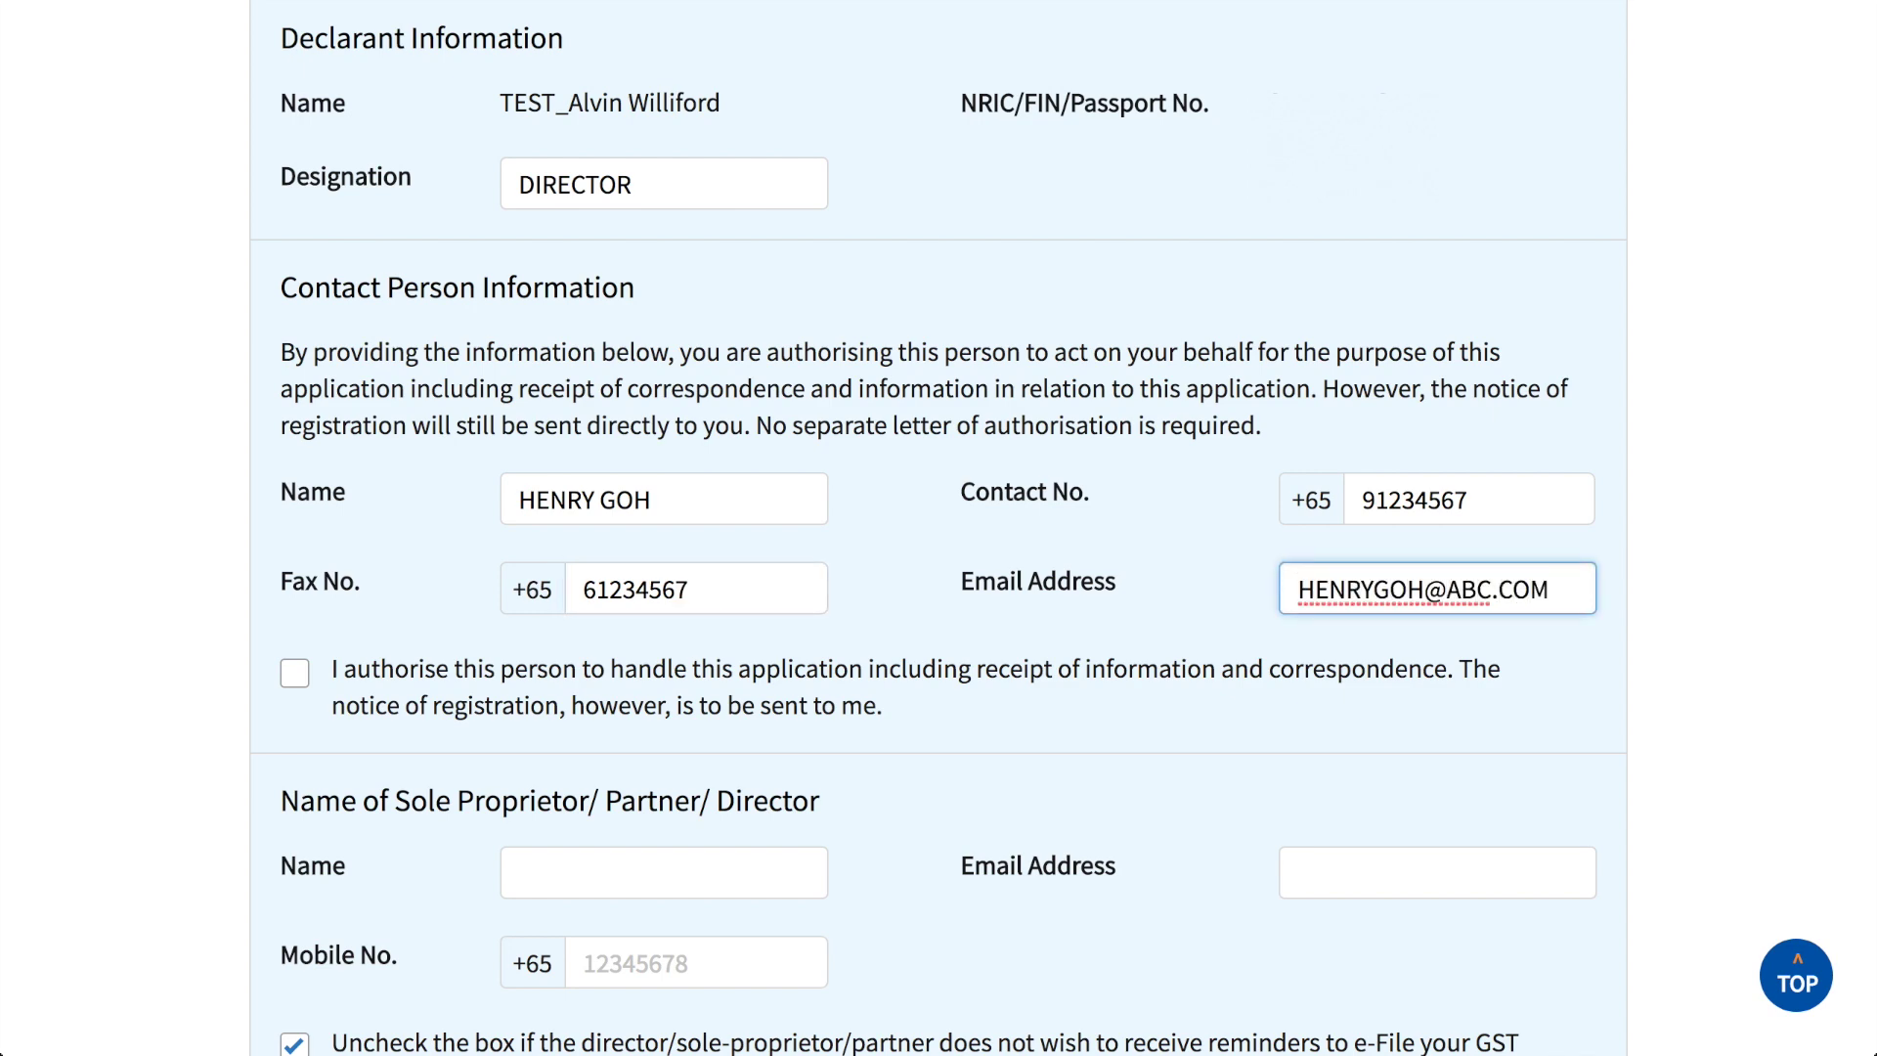
{"action": "left_click", "coordinate": [297, 676]}
Step: Enter the director's name, e-mail address and mobile number
{"action": "scroll", "coordinate": [1622, 753], "scroll_direction": "down", "scroll_amount": 5}
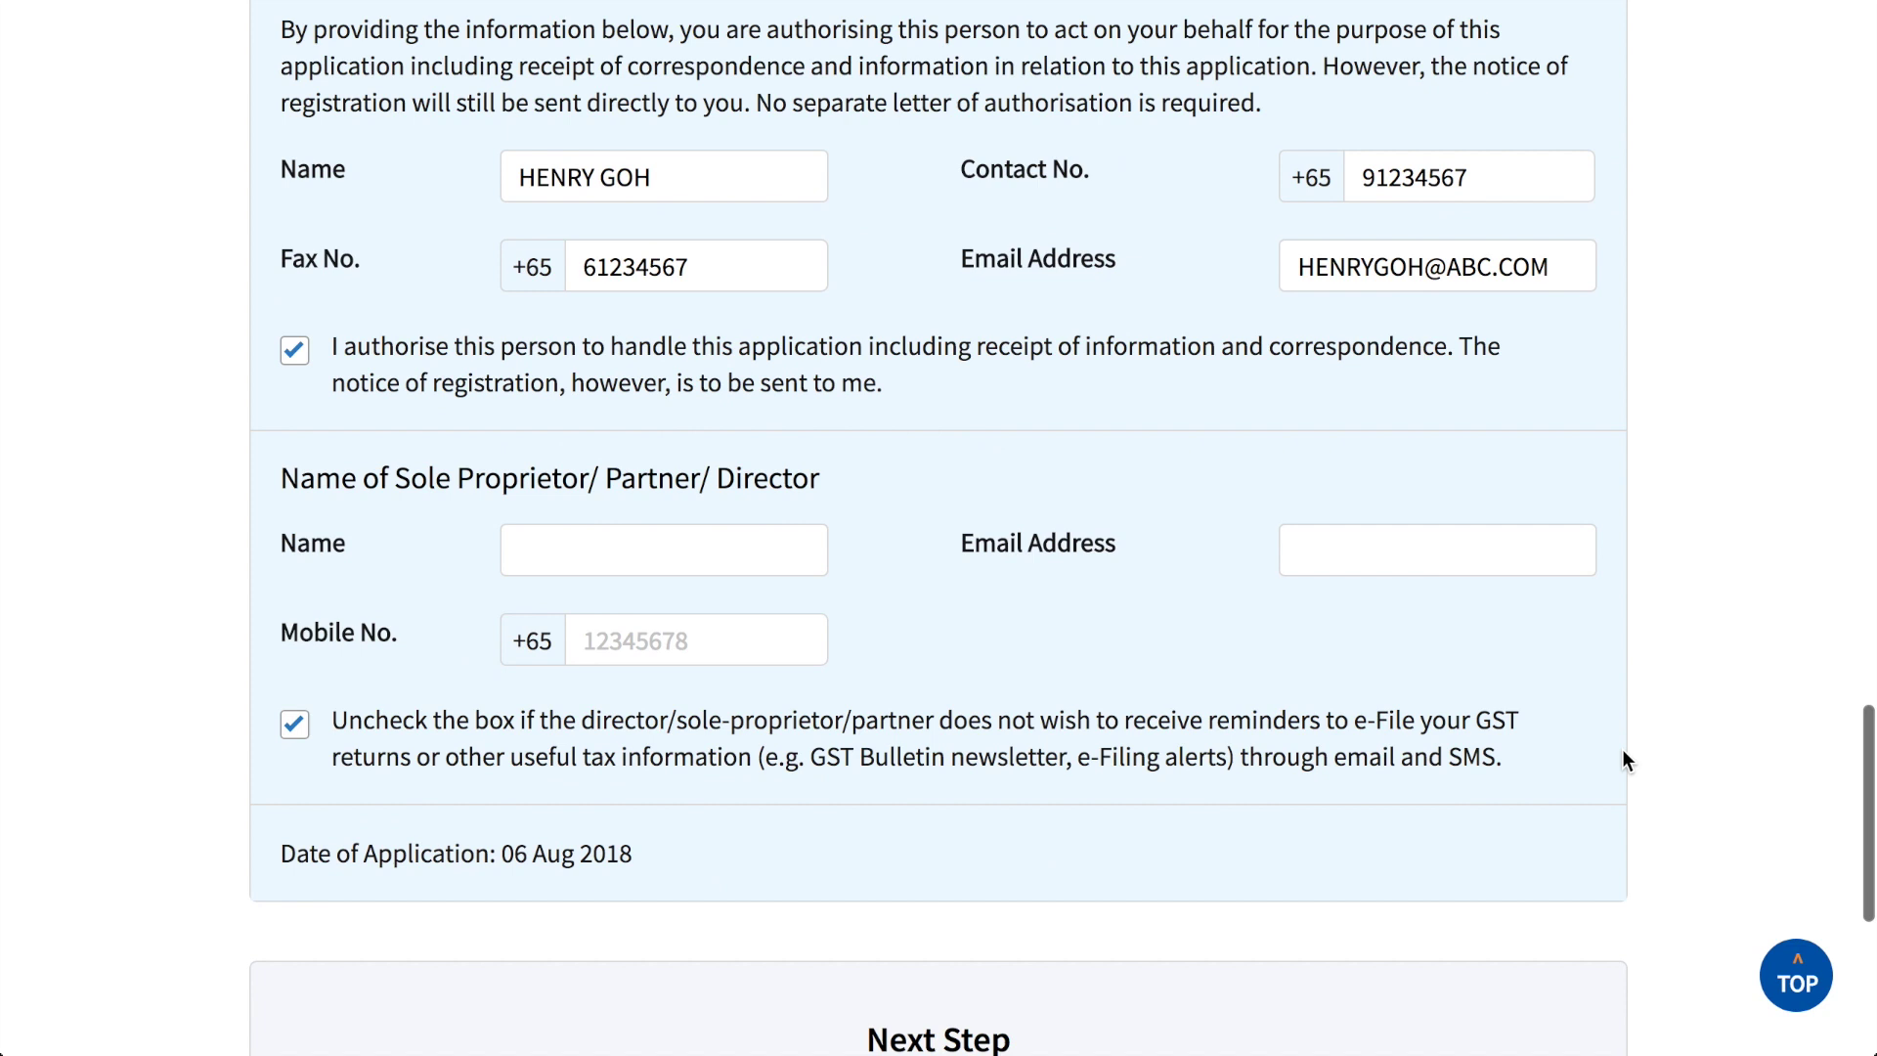
{"action": "left_click", "coordinate": [741, 352]}
{"action": "key", "text": "Tab"}
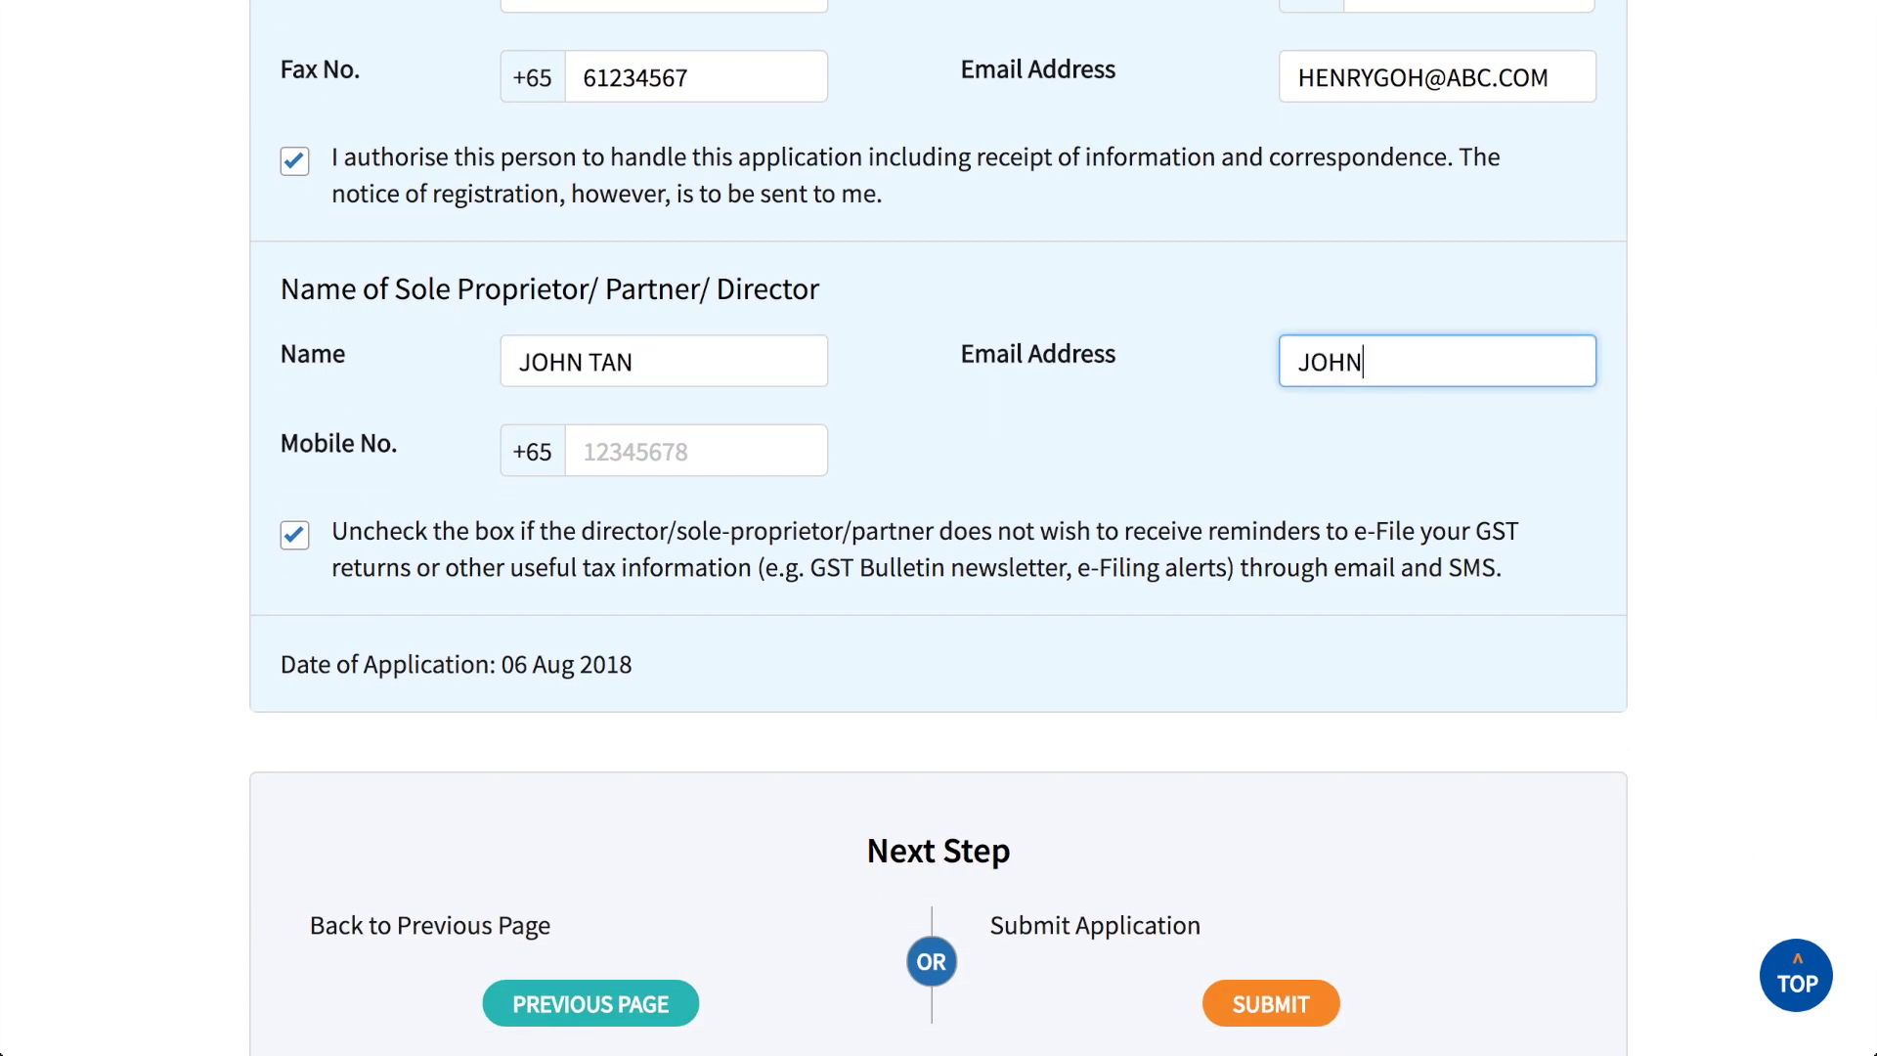
{"action": "key", "text": "Tab"}
{"action": "type", "text": "90123456"}
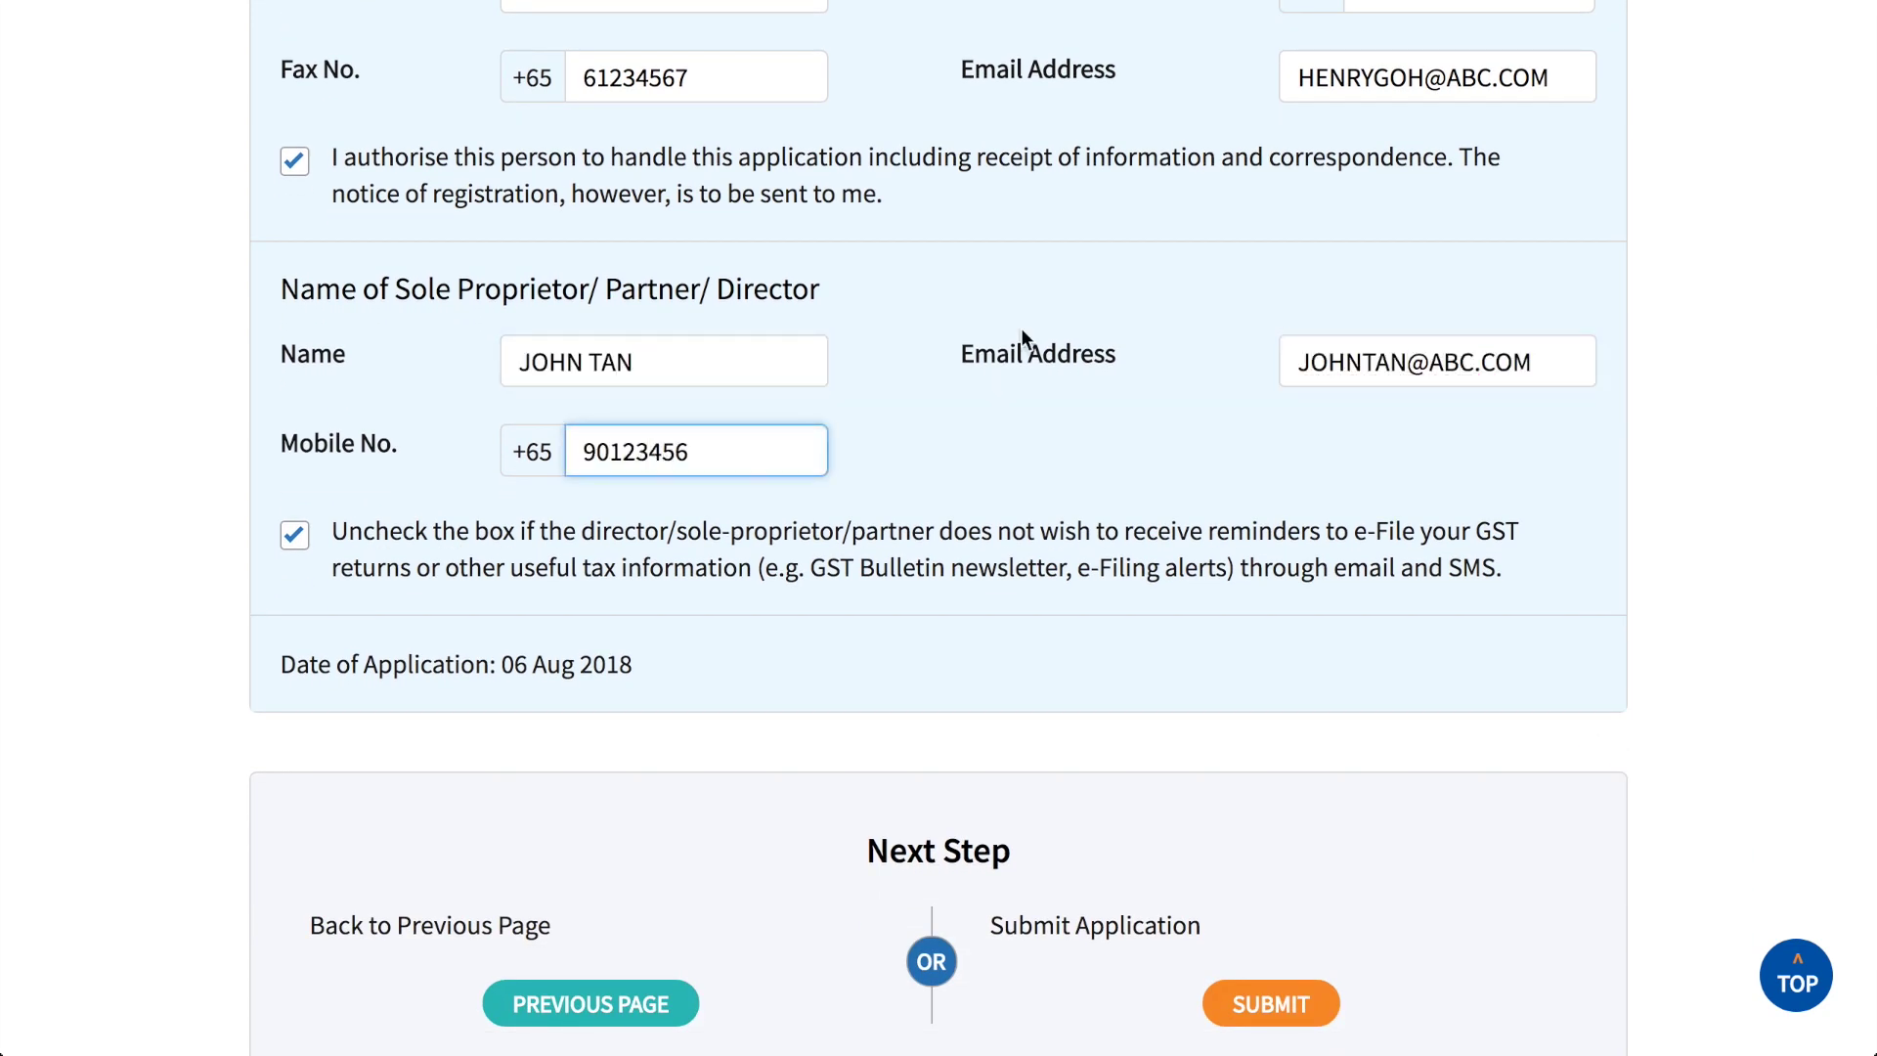
{"action": "scroll", "coordinate": [1630, 745], "scroll_direction": "down", "scroll_amount": 4}
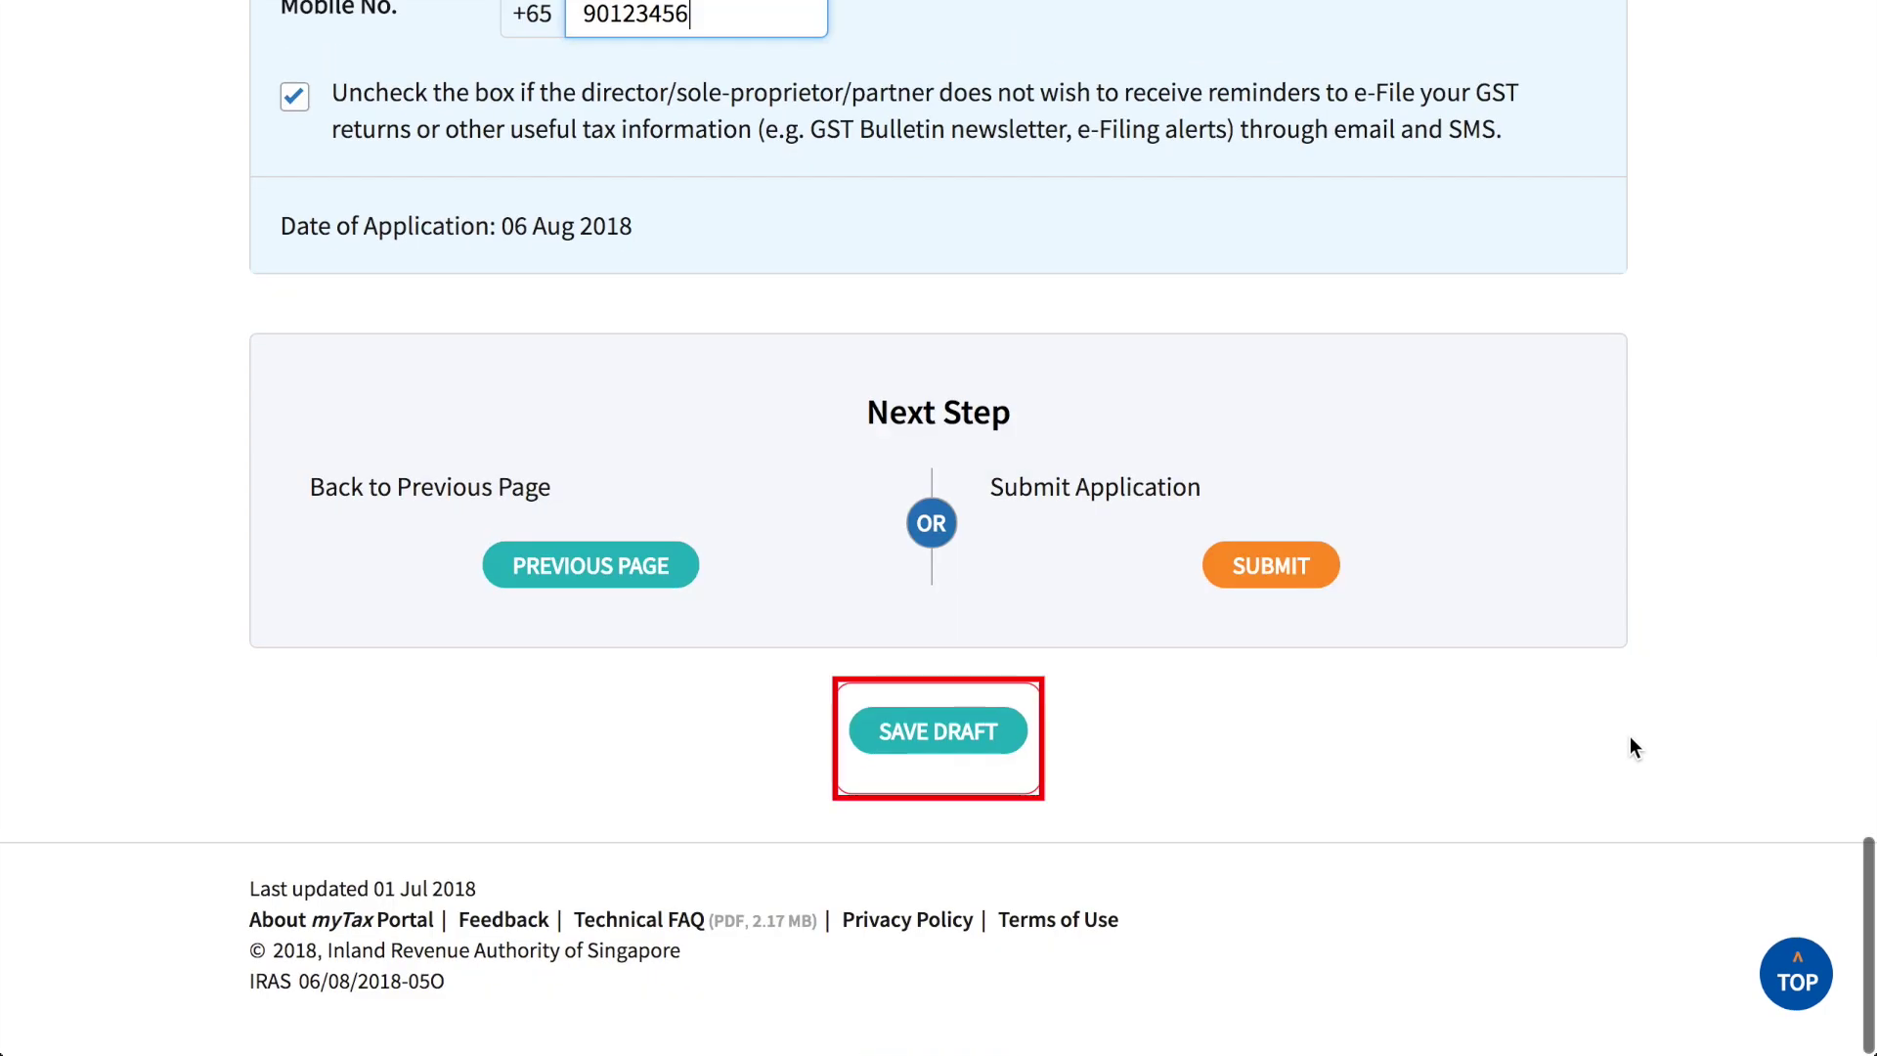